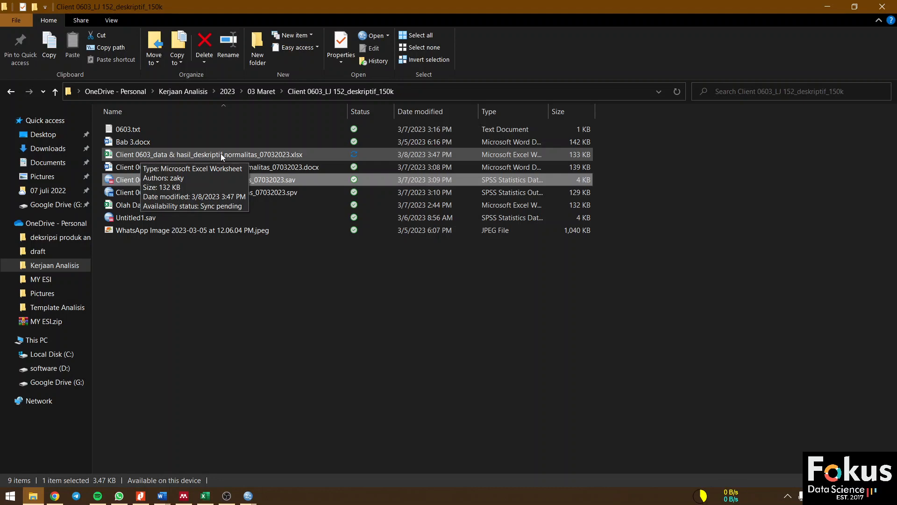
Open the workbook Client 0603_data & hasil_deskriptif normalitas_07032023.xlsx
{"action": "double_click", "coordinate": [221, 153]}
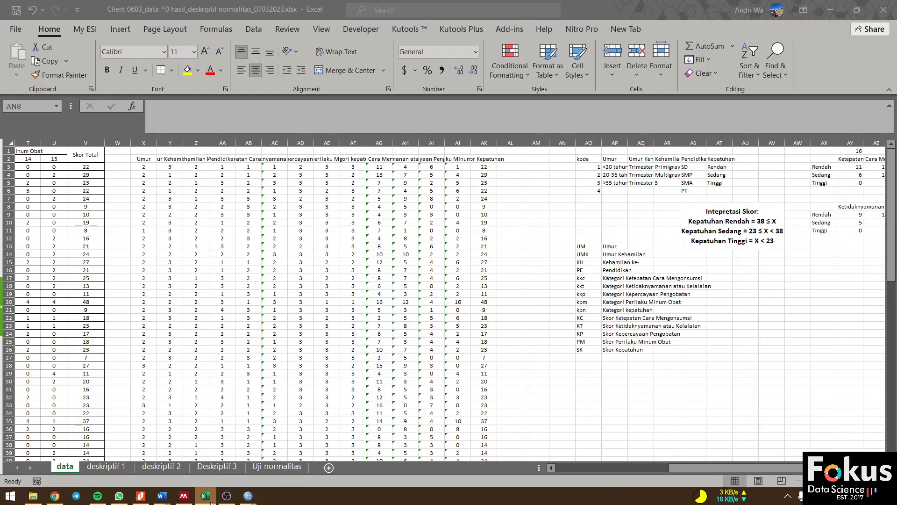
{"action": "left_click", "coordinate": [230, 247]}
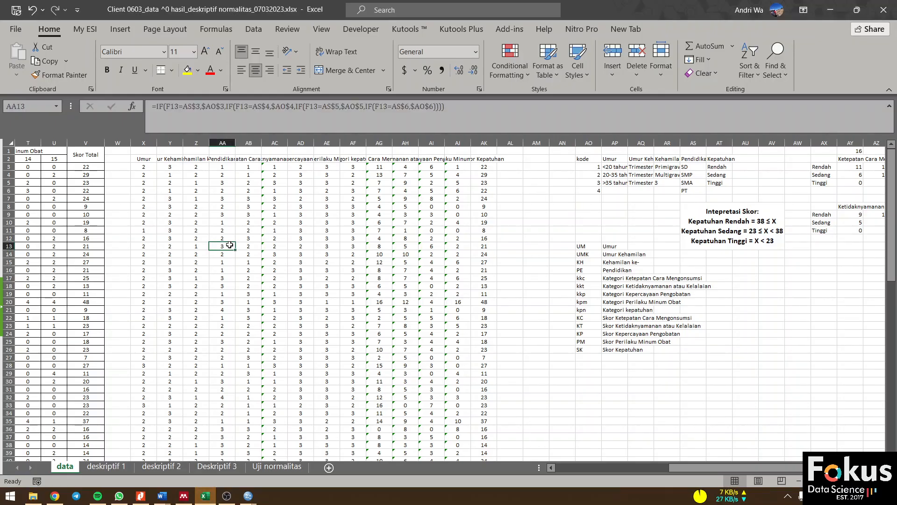
Examine the raw respondent columns on the data sheet: Umur, Umur Kehamilan, Kehamilan ke- and Pendidikan
{"action": "scroll", "coordinate": [230, 246], "scroll_direction": "left", "scroll_amount": 6}
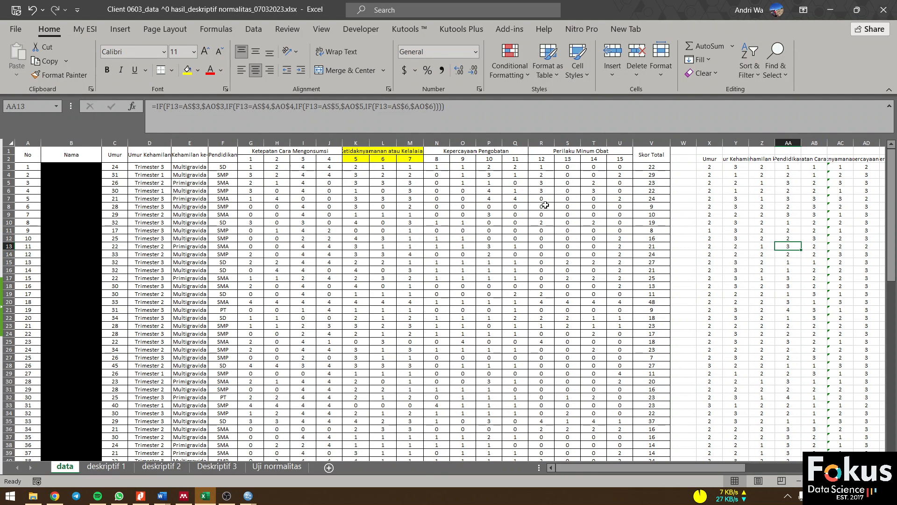
{"action": "scroll", "coordinate": [545, 204], "scroll_direction": "right", "scroll_amount": 1}
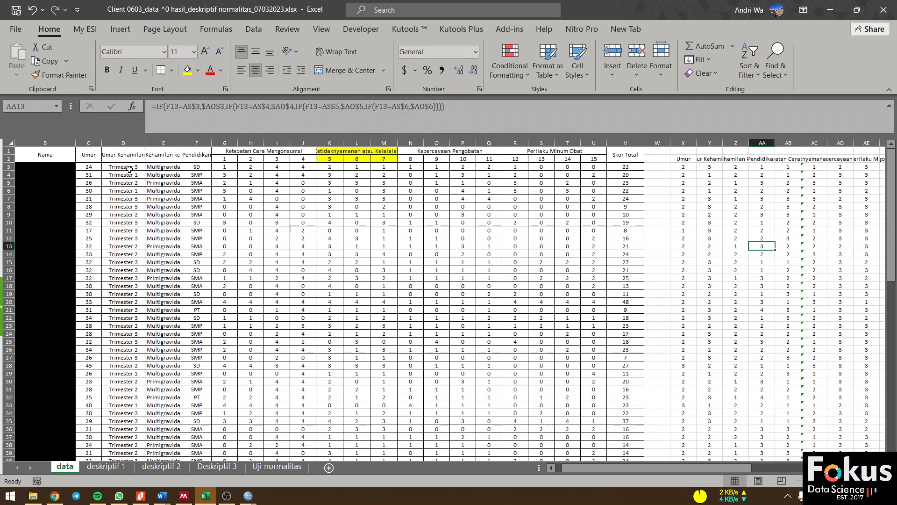
{"action": "left_click", "coordinate": [96, 168]}
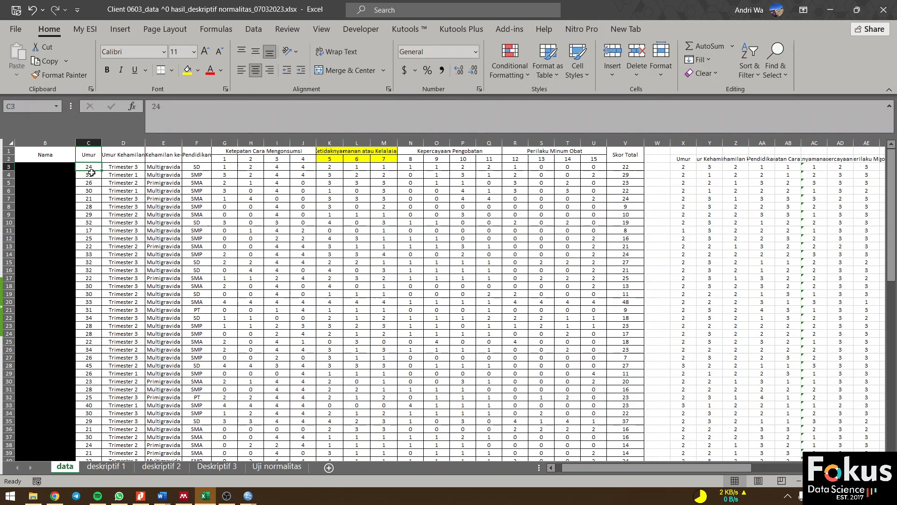
{"action": "left_click", "coordinate": [92, 175]}
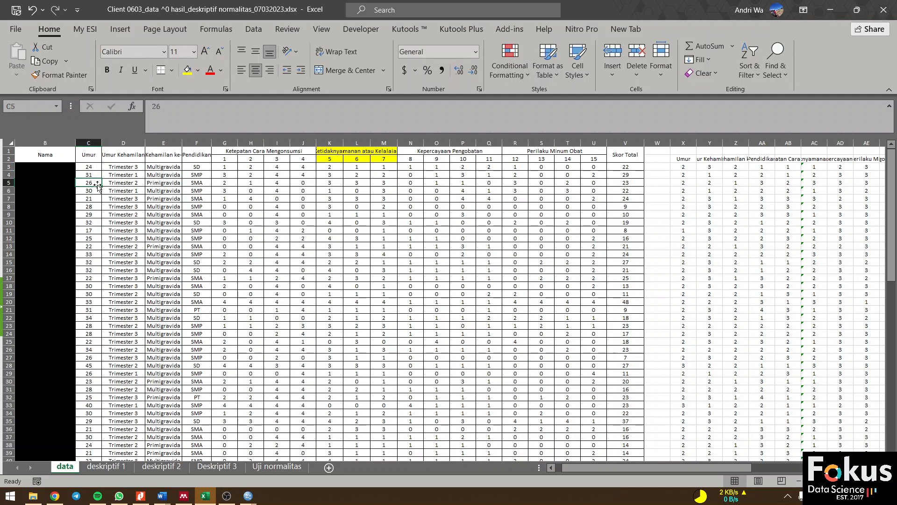
{"action": "left_click", "coordinate": [97, 169]}
{"action": "left_click", "coordinate": [120, 164]}
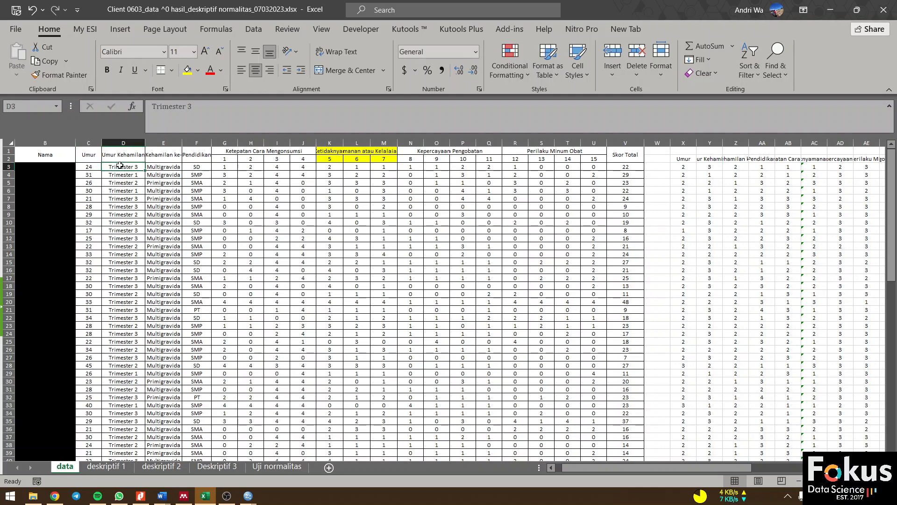
{"action": "left_click", "coordinate": [121, 181]}
{"action": "left_click", "coordinate": [124, 171]}
{"action": "left_click", "coordinate": [167, 174]}
{"action": "left_click", "coordinate": [194, 167]}
{"action": "left_click", "coordinate": [166, 174]}
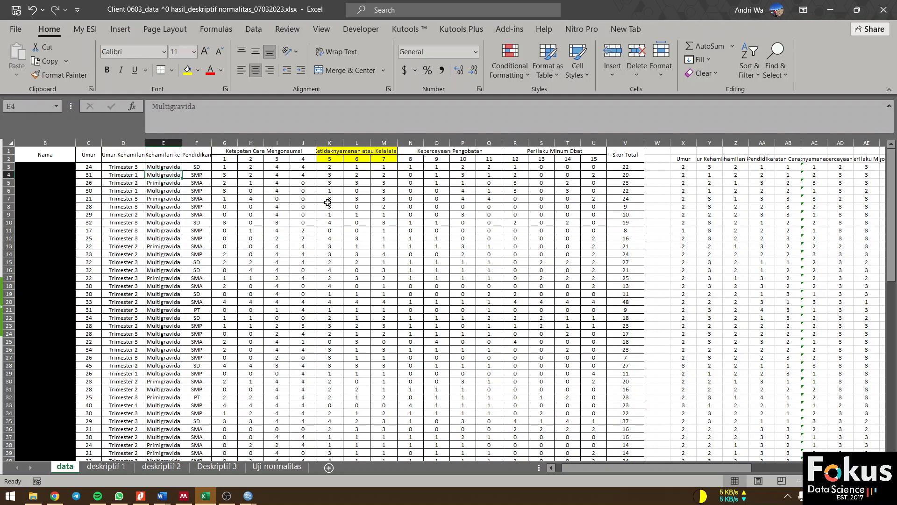
Inspect the coded data block beside Skor Total, especially the IF formula that converts Umur into codes in cell X3
{"action": "scroll", "coordinate": [328, 202], "scroll_direction": "right", "scroll_amount": 2}
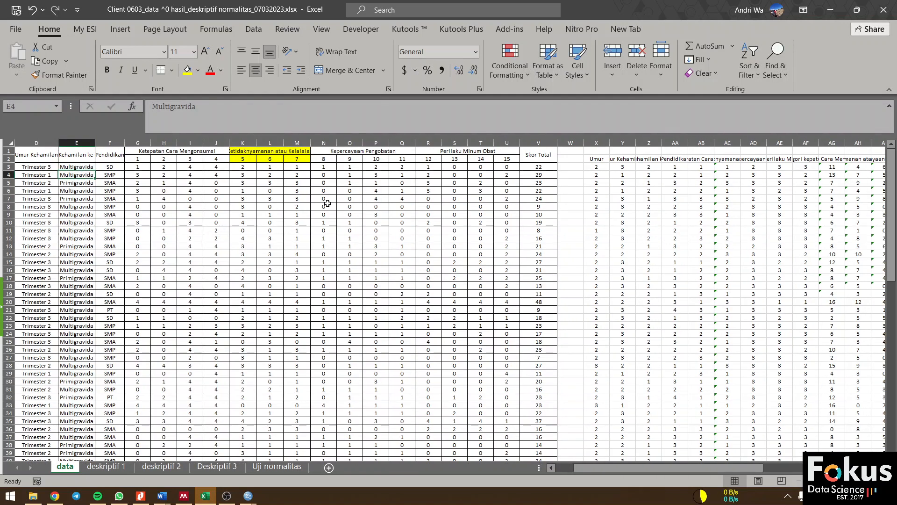
{"action": "scroll", "coordinate": [514, 220], "scroll_direction": "right", "scroll_amount": 3}
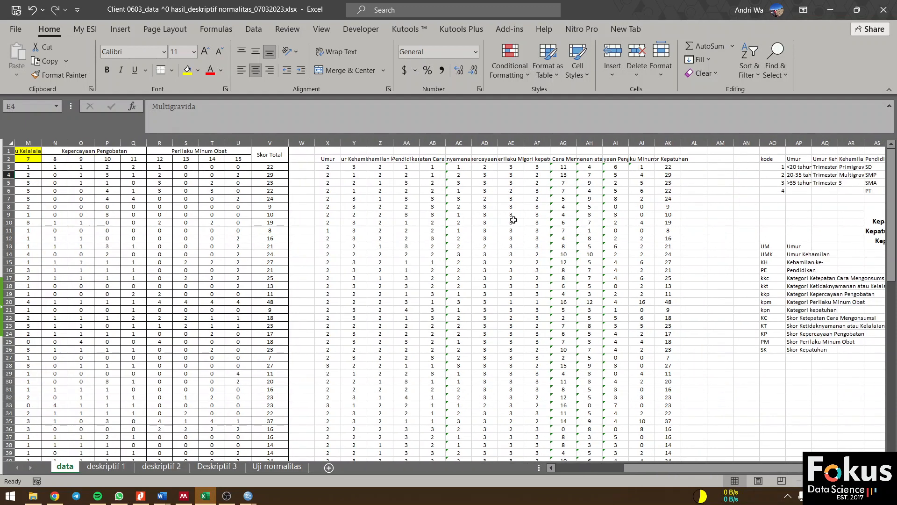
{"action": "left_click", "coordinate": [406, 198]}
{"action": "scroll", "coordinate": [595, 378], "scroll_direction": "up", "scroll_amount": 4}
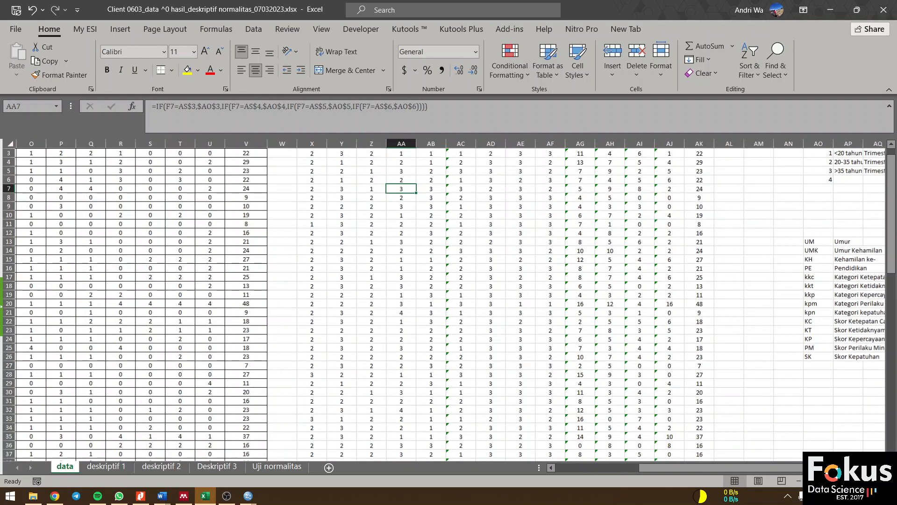
{"action": "scroll", "coordinate": [595, 378], "scroll_direction": "up", "scroll_amount": 2}
{"action": "left_click", "coordinate": [267, 172]}
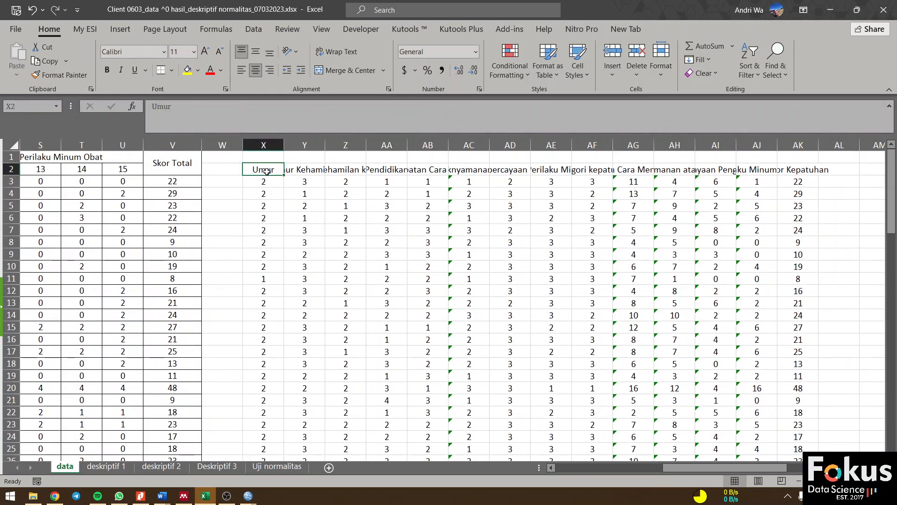
{"action": "left_click", "coordinate": [265, 182]}
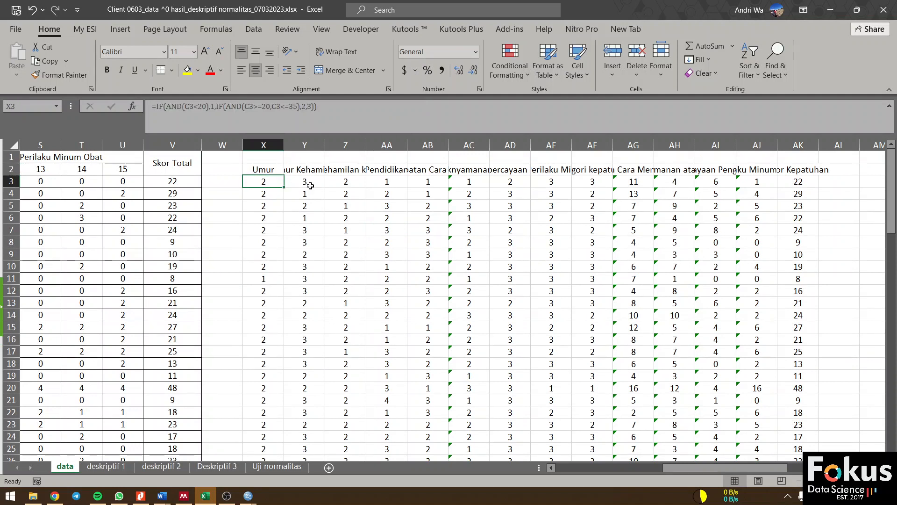
{"action": "key", "text": "Right"}
{"action": "left_click", "coordinate": [274, 182]}
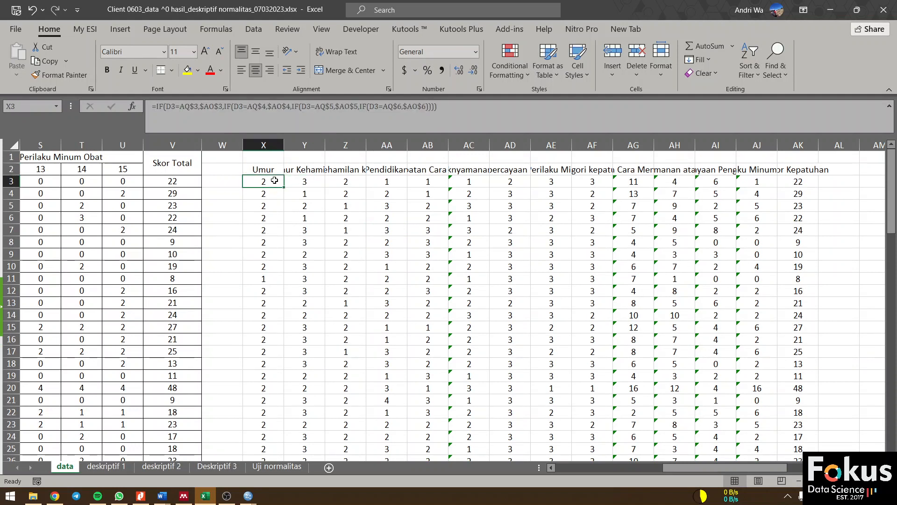
{"action": "left_click", "coordinate": [226, 108]}
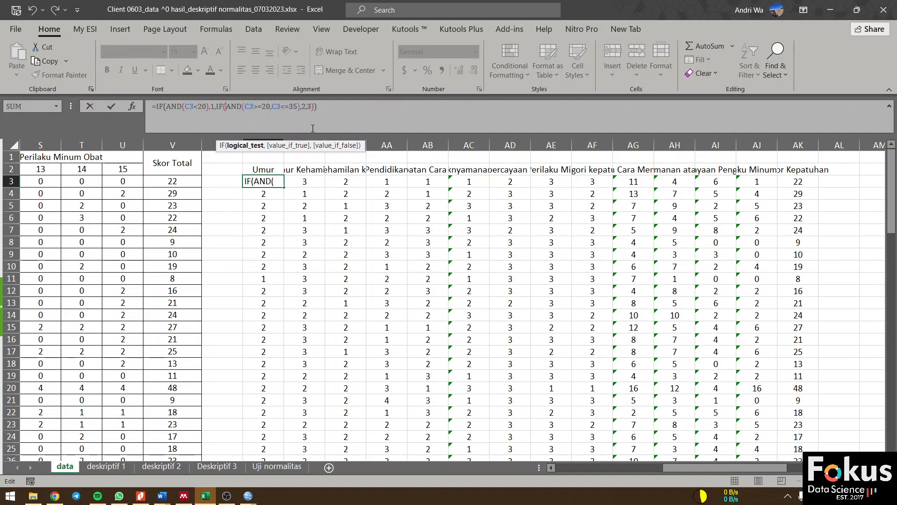
{"action": "scroll", "coordinate": [472, 187], "scroll_direction": "right", "scroll_amount": 3}
{"action": "scroll", "coordinate": [473, 187], "scroll_direction": "left", "scroll_amount": 5}
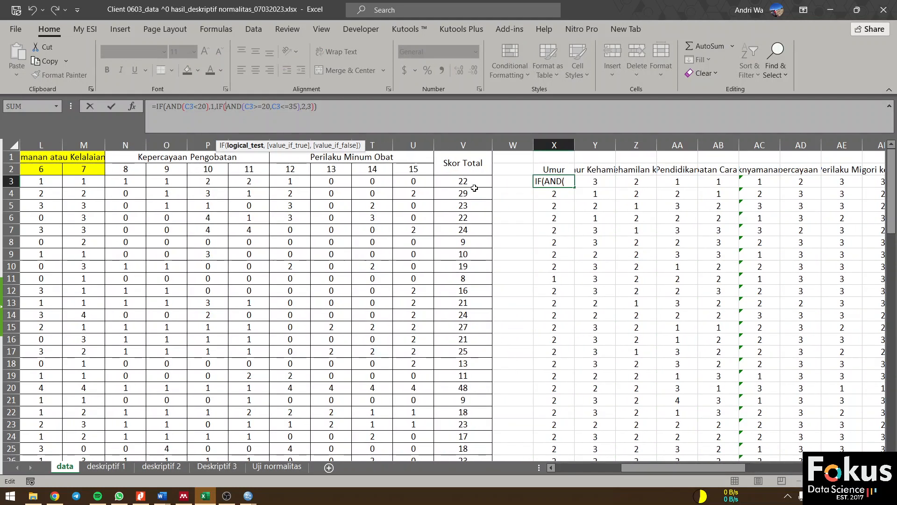
{"action": "scroll", "coordinate": [474, 188], "scroll_direction": "right", "scroll_amount": 1}
{"action": "key", "text": "Escape"}
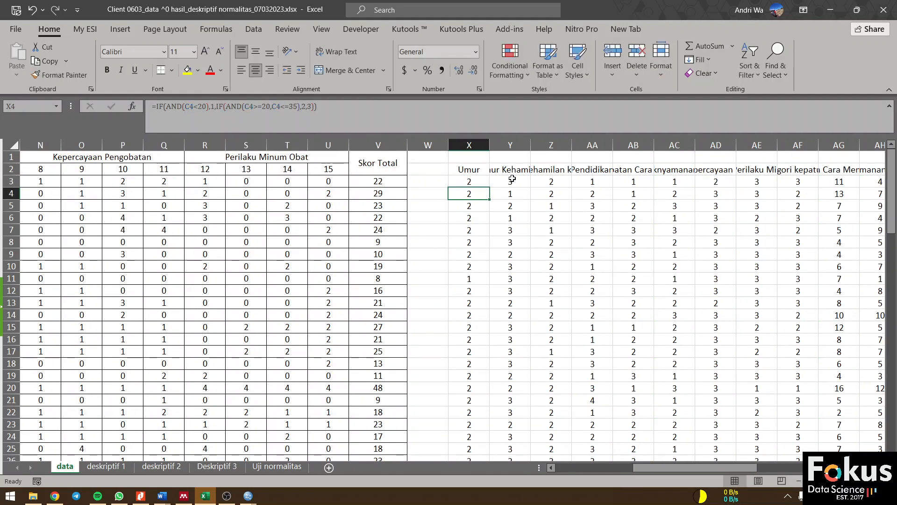
Check the row 3 coding formulas for Umur Kehamilan, Kehamilan ke- and the first two adherence categories
{"action": "left_click", "coordinate": [512, 181]}
{"action": "left_click", "coordinate": [552, 181]}
{"action": "left_click", "coordinate": [625, 180]}
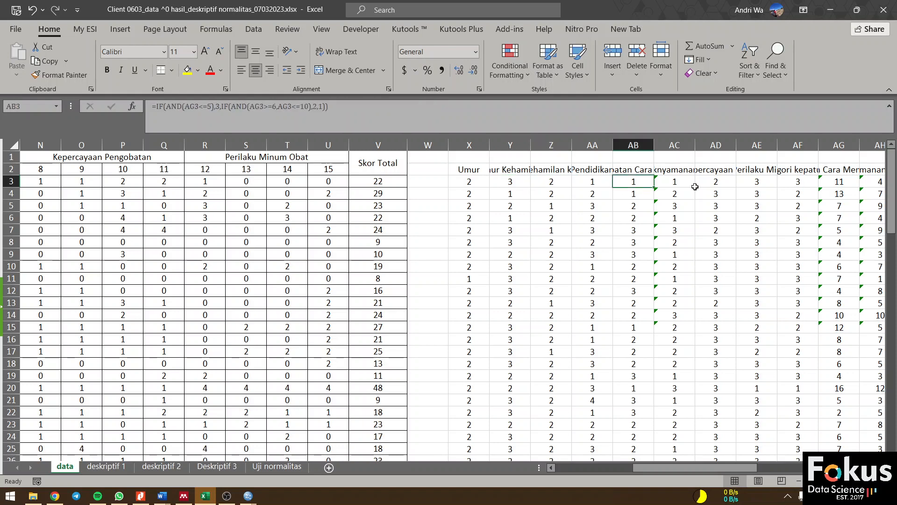
{"action": "left_click", "coordinate": [675, 181]}
Review the kode lookup table and the Rendah, Sedang and Tinggi score ranges for Ketepatan Cara Mengonsumsi
{"action": "scroll", "coordinate": [682, 182], "scroll_direction": "right", "scroll_amount": 2}
{"action": "scroll", "coordinate": [682, 182], "scroll_direction": "right", "scroll_amount": 5}
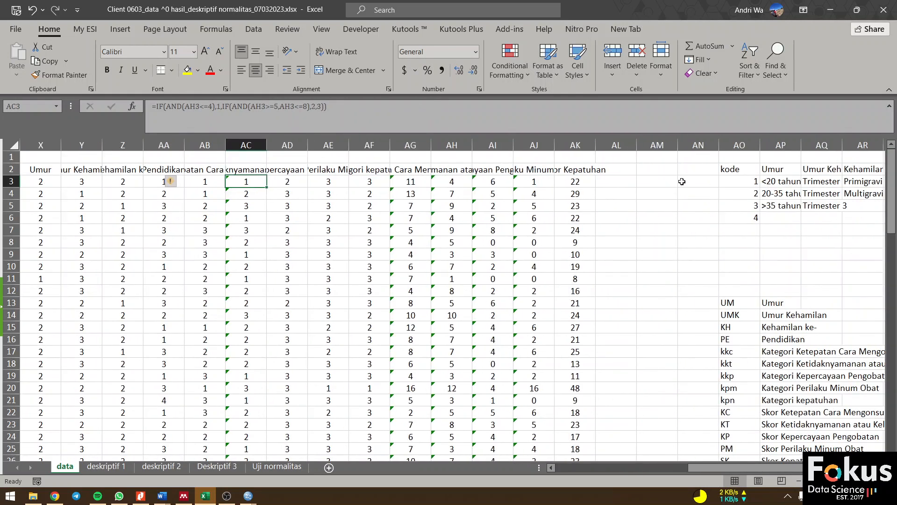
{"action": "left_click", "coordinate": [657, 182]}
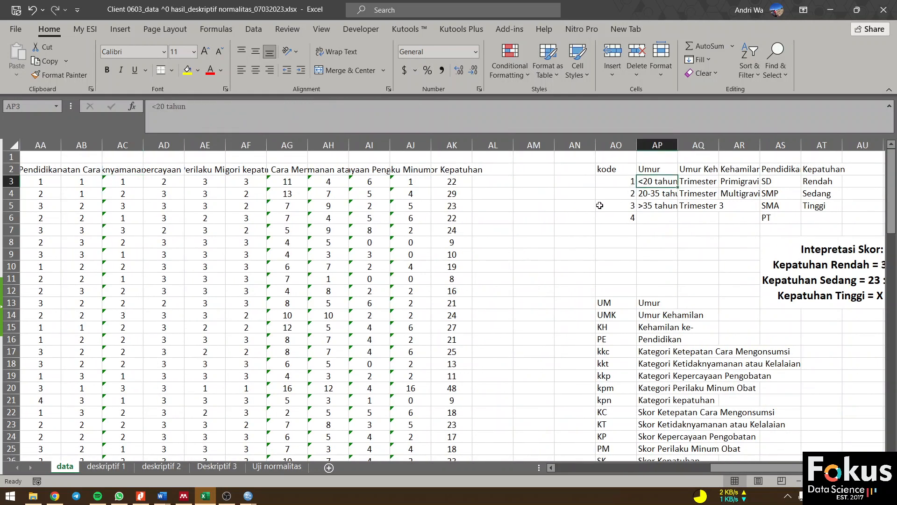
{"action": "scroll", "coordinate": [636, 182], "scroll_direction": "right", "scroll_amount": 4}
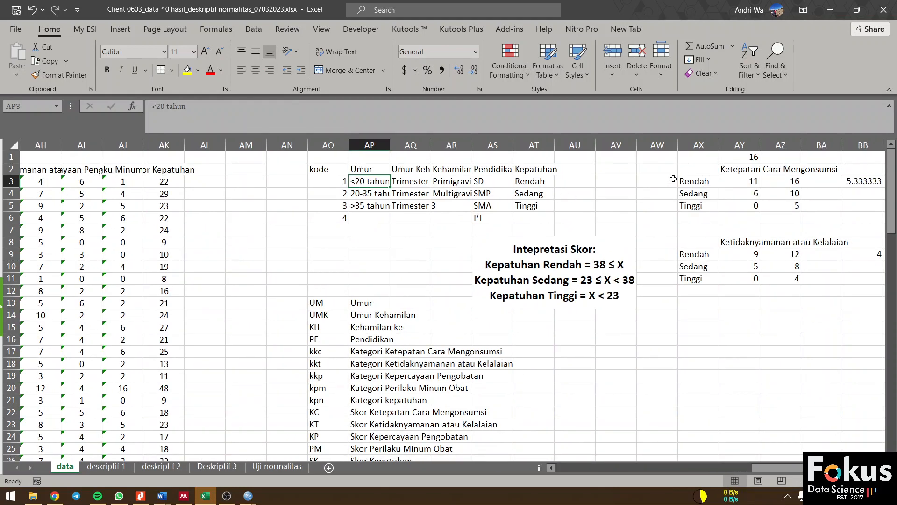
{"action": "scroll", "coordinate": [603, 184], "scroll_direction": "right", "scroll_amount": 3}
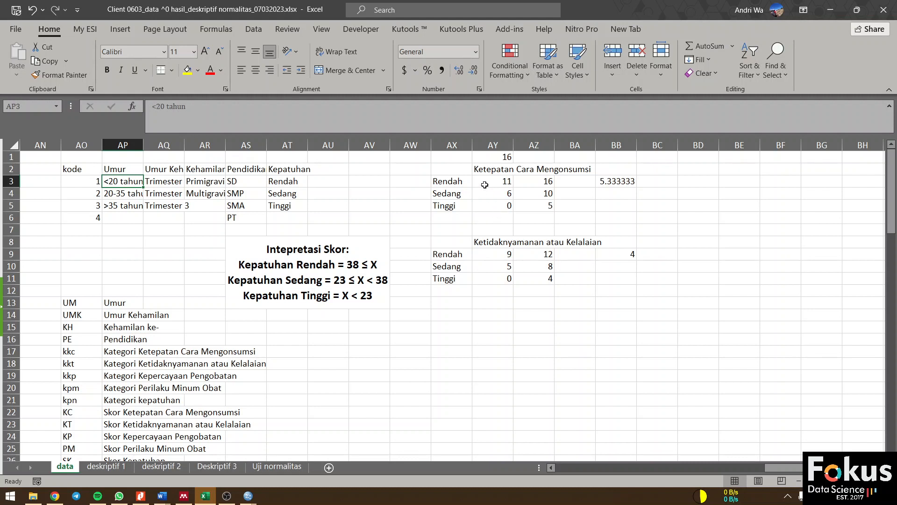
{"action": "left_click", "coordinate": [489, 167]}
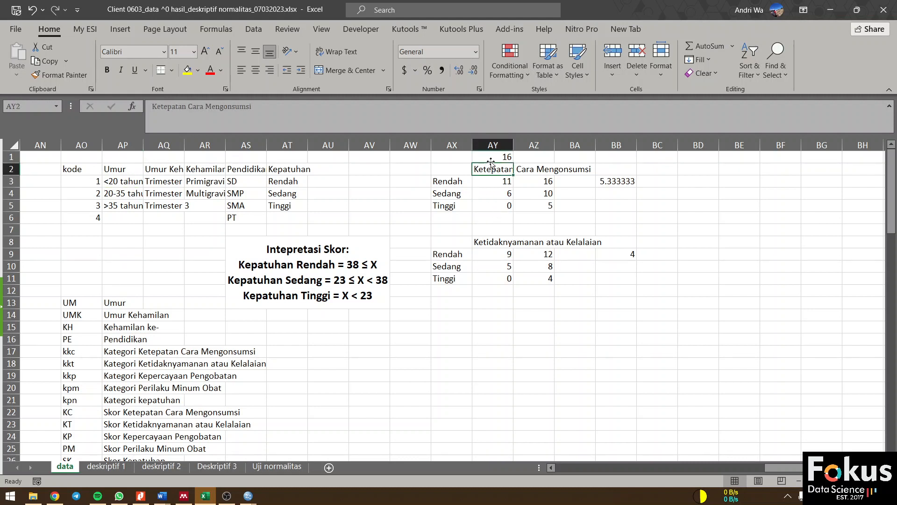
{"action": "left_click", "coordinate": [448, 204]}
{"action": "left_click", "coordinate": [432, 218]}
{"action": "scroll", "coordinate": [406, 221], "scroll_direction": "left", "scroll_amount": 2}
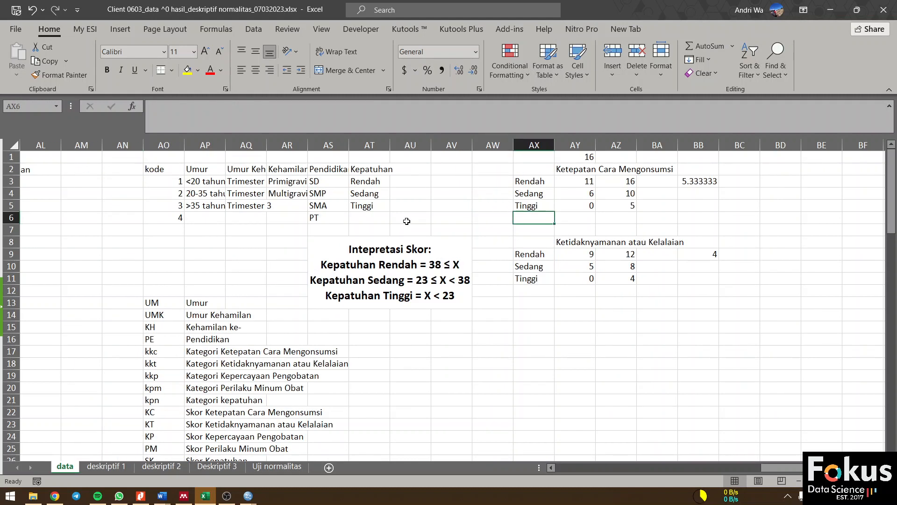
{"action": "left_click", "coordinate": [574, 157]}
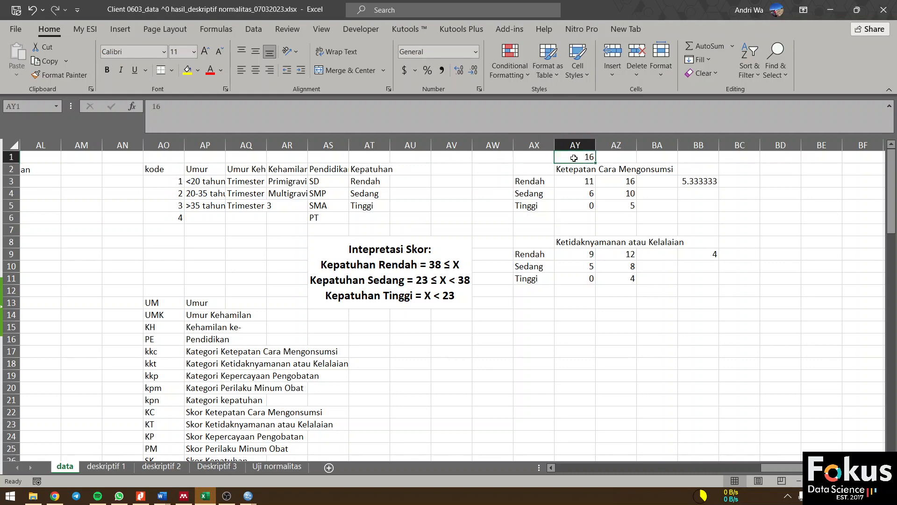
Compare the first respondent's answers to Ketepatan Cara Mengonsumsi items 1 to 4 with that dimension's category score ranges
{"action": "scroll", "coordinate": [574, 158], "scroll_direction": "left", "scroll_amount": 15}
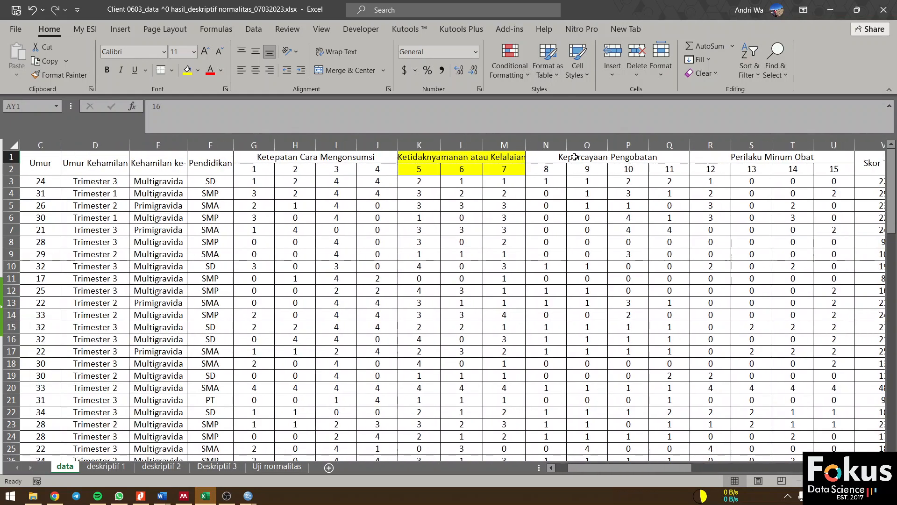
{"action": "left_click", "coordinate": [266, 157]}
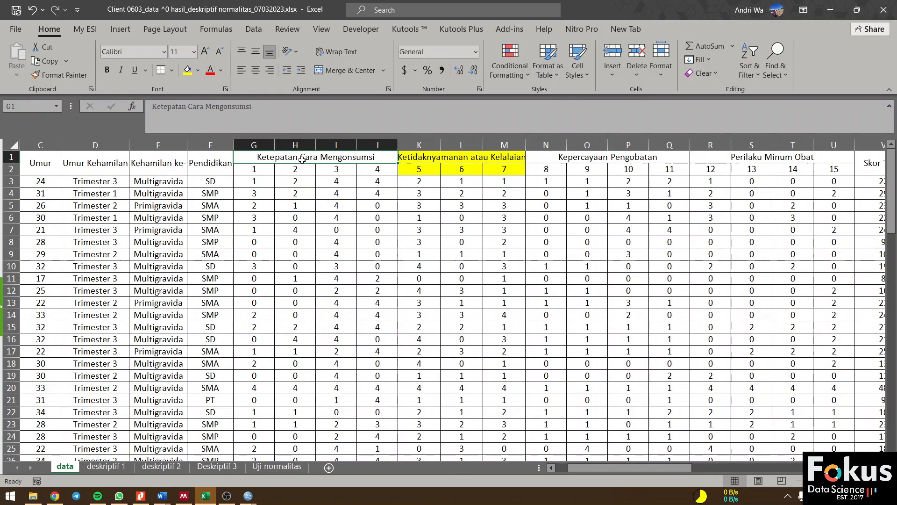
{"action": "left_click_drag", "start_coordinate": [301, 161], "coordinate": [362, 185]}
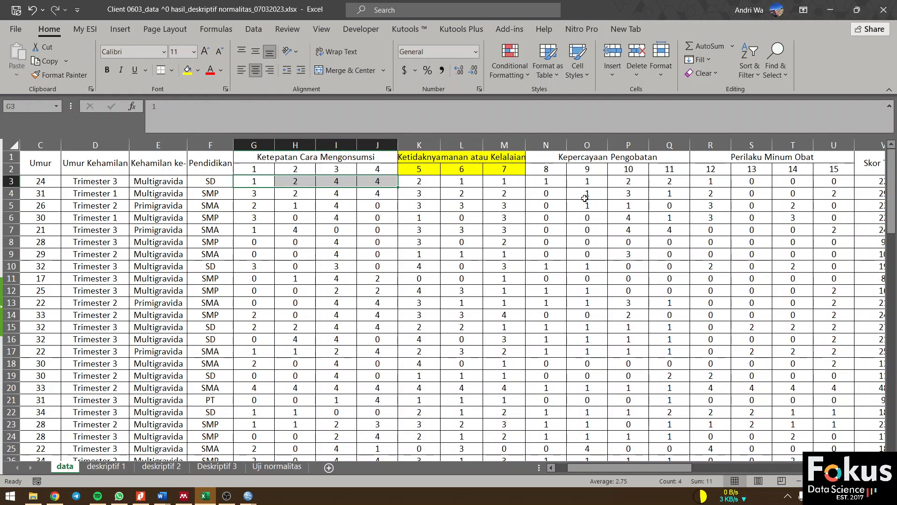
{"action": "scroll", "coordinate": [571, 200], "scroll_direction": "right", "scroll_amount": 2}
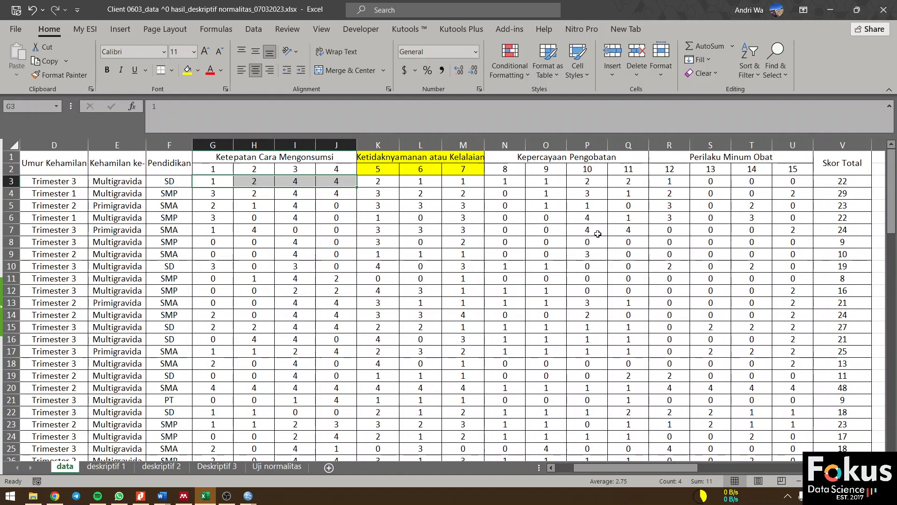
{"action": "scroll", "coordinate": [603, 206], "scroll_direction": "right", "scroll_amount": 8}
{"action": "scroll", "coordinate": [598, 234], "scroll_direction": "right", "scroll_amount": 5}
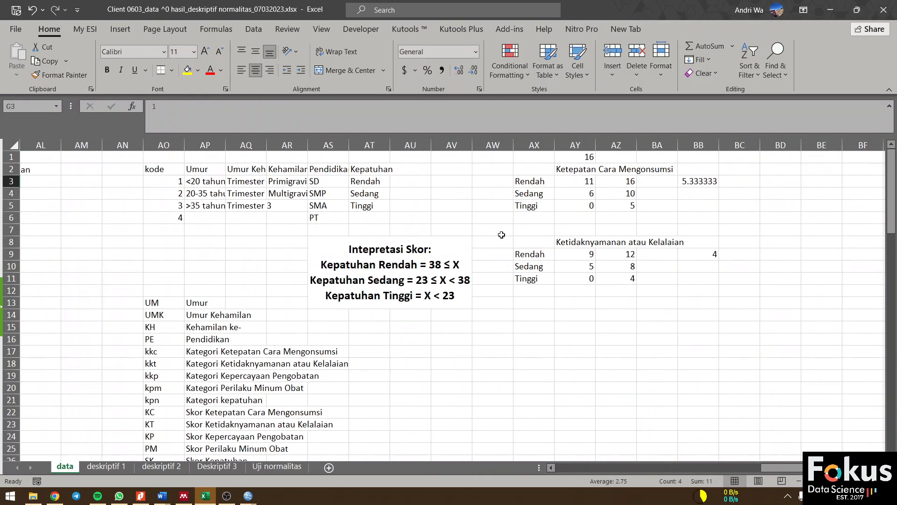
{"action": "left_click_drag", "start_coordinate": [502, 235], "coordinate": [799, 306]}
{"action": "left_click", "coordinate": [693, 320]}
Compare the Ketidaknyamanan atau Kelalaian items 5 to 7 with that dimension's category score ranges
{"action": "scroll", "coordinate": [693, 320], "scroll_direction": "left", "scroll_amount": 3}
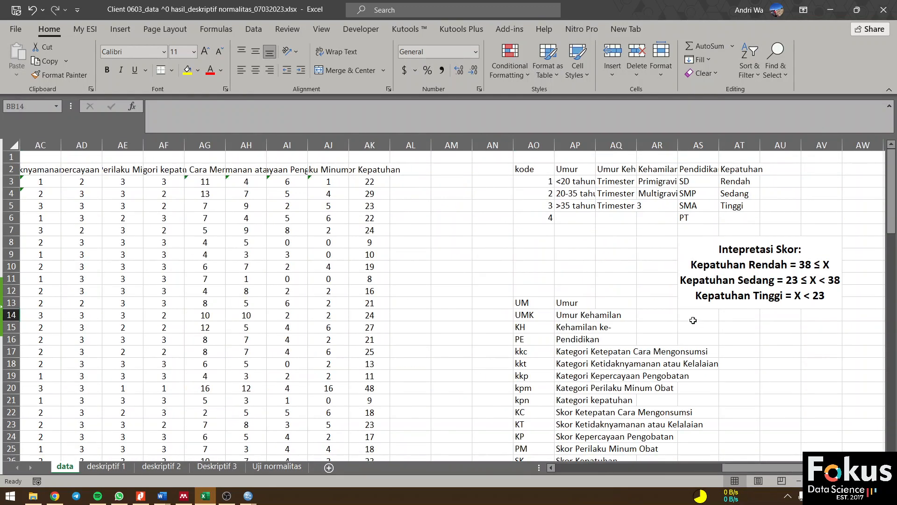
{"action": "scroll", "coordinate": [693, 320], "scroll_direction": "left", "scroll_amount": 9}
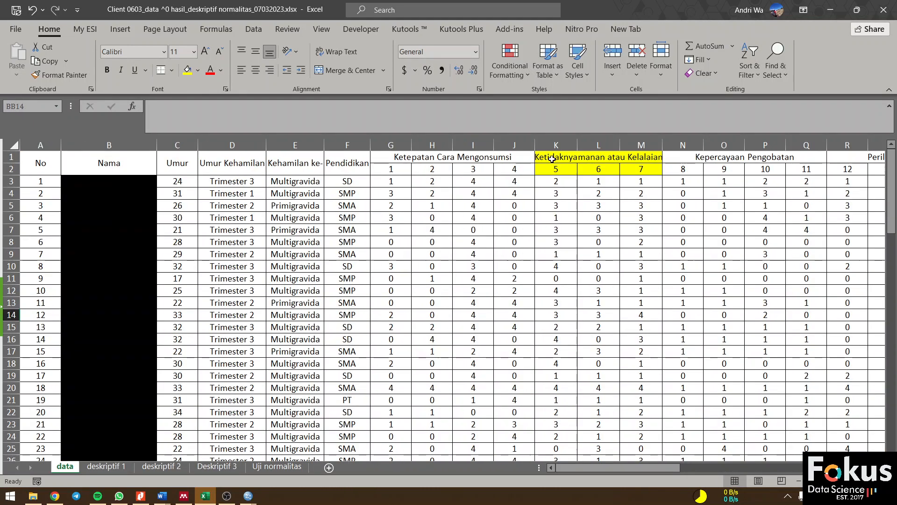
{"action": "left_click_drag", "start_coordinate": [551, 158], "coordinate": [625, 175]}
{"action": "scroll", "coordinate": [625, 176], "scroll_direction": "right", "scroll_amount": 4}
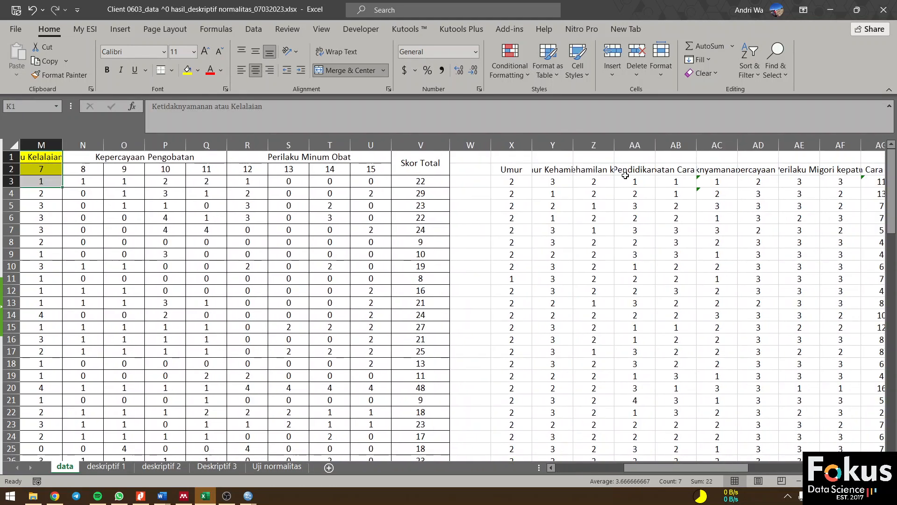
{"action": "scroll", "coordinate": [419, 229], "scroll_direction": "right", "scroll_amount": 8}
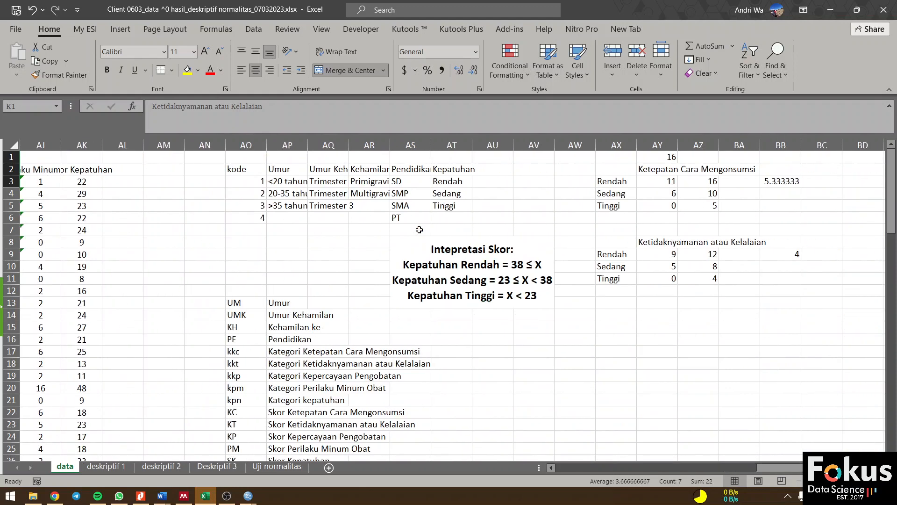
{"action": "left_click", "coordinate": [751, 277]}
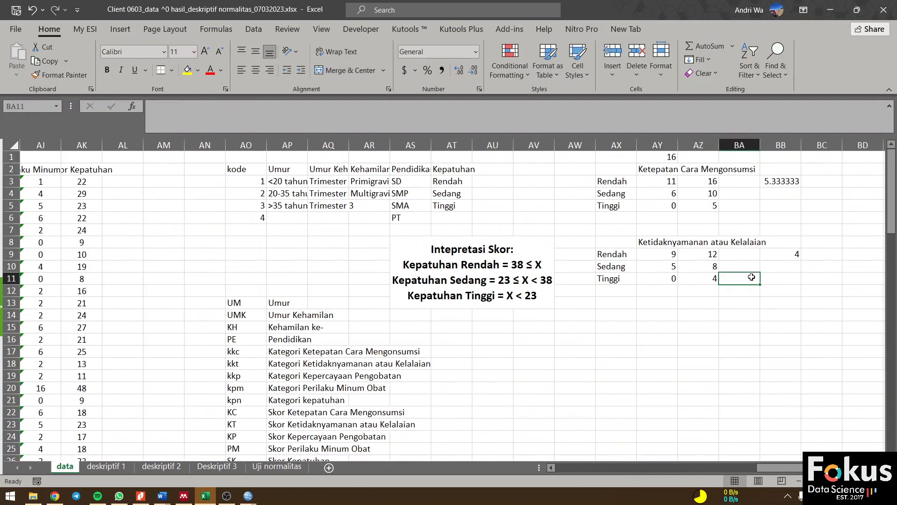
Compare the Rendah, Sedang and Tinggi score ranges and interval widths of Ketepatan Cara Mengonsumsi and Ketidaknyamanan atau Kelalaian
{"action": "left_click", "coordinate": [706, 253]}
{"action": "left_click", "coordinate": [707, 184]}
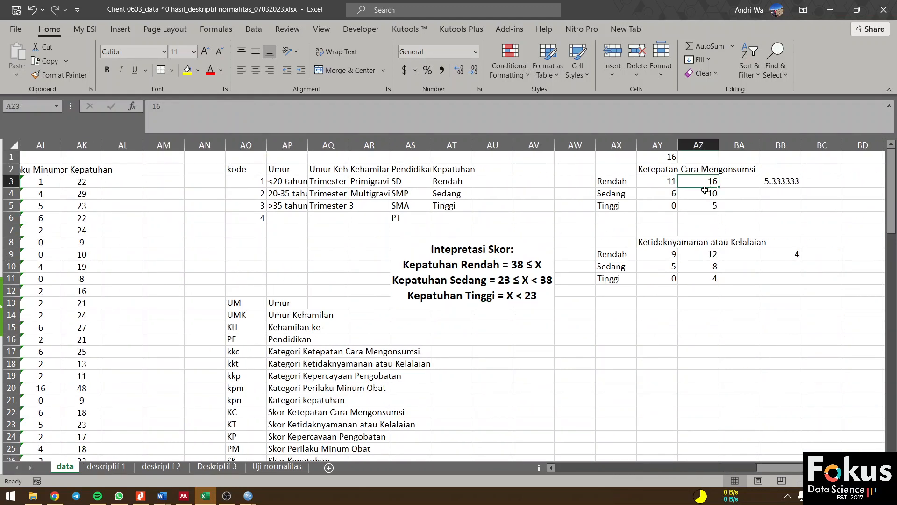
{"action": "left_click", "coordinate": [660, 252]}
{"action": "left_click", "coordinate": [720, 270]}
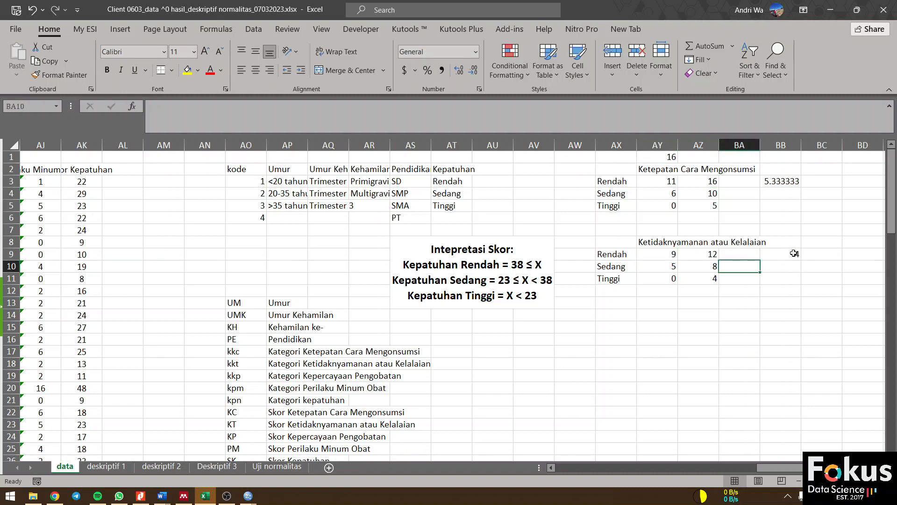
{"action": "left_click", "coordinate": [787, 250]}
{"action": "left_click", "coordinate": [778, 218]}
{"action": "scroll", "coordinate": [578, 234], "scroll_direction": "left", "scroll_amount": 5}
{"action": "scroll", "coordinate": [579, 233], "scroll_direction": "right", "scroll_amount": 5}
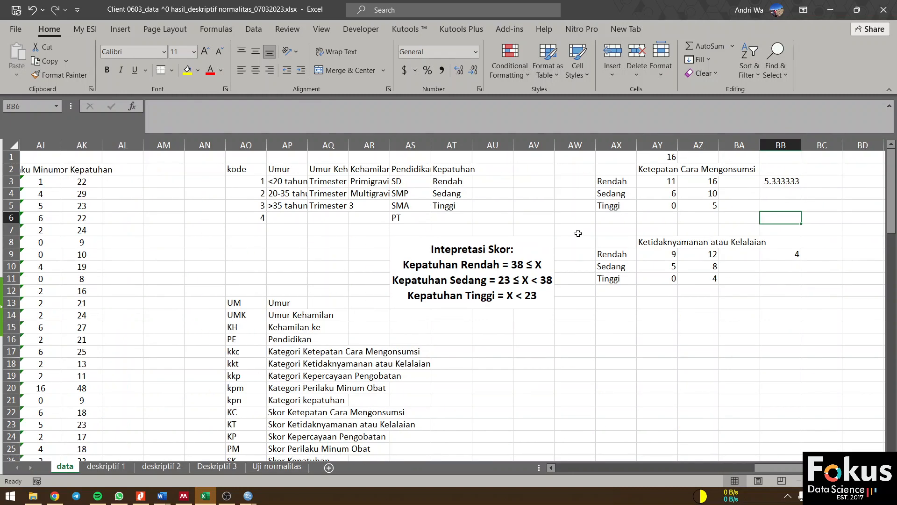
Review the kode lookup table and the coded column headings in row 2 from Umur through Skor Kepatuhan
{"action": "left_click_drag", "start_coordinate": [164, 157], "coordinate": [450, 216]}
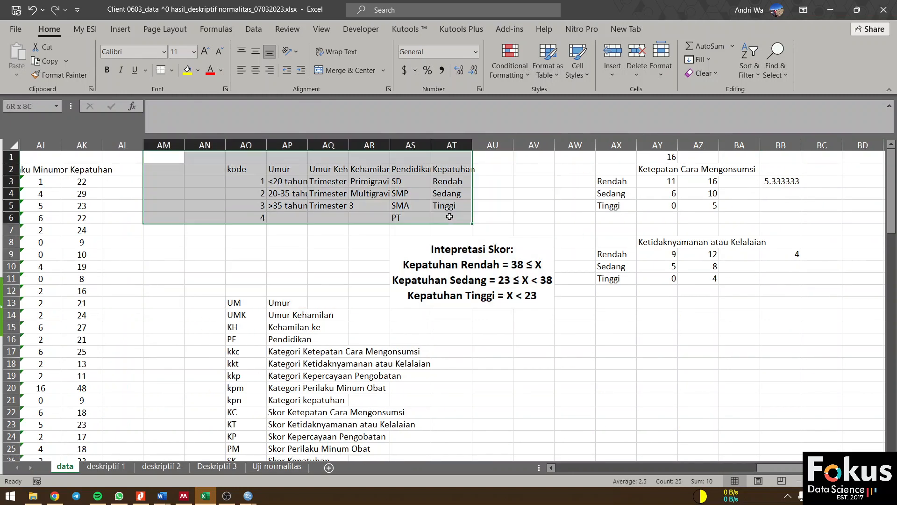
{"action": "left_click", "coordinate": [265, 242]}
{"action": "scroll", "coordinate": [266, 242], "scroll_direction": "left", "scroll_amount": 8}
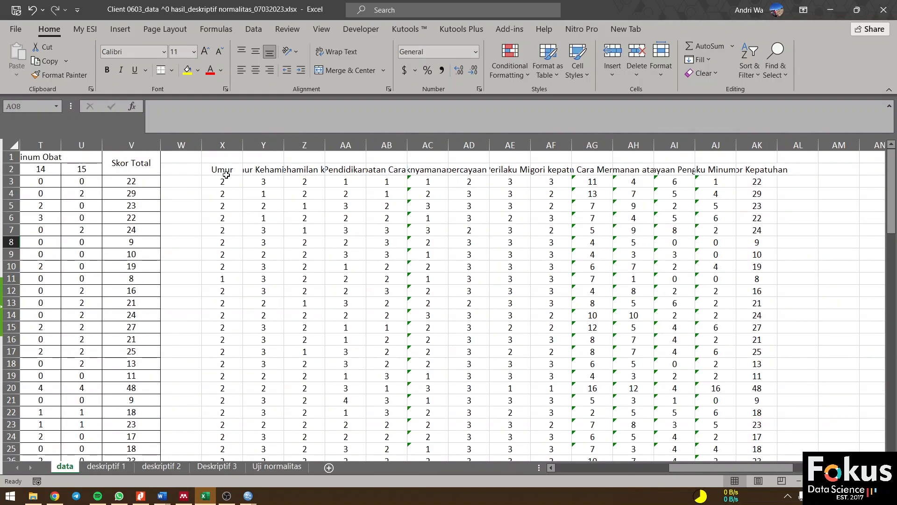
{"action": "left_click_drag", "start_coordinate": [227, 170], "coordinate": [751, 169]}
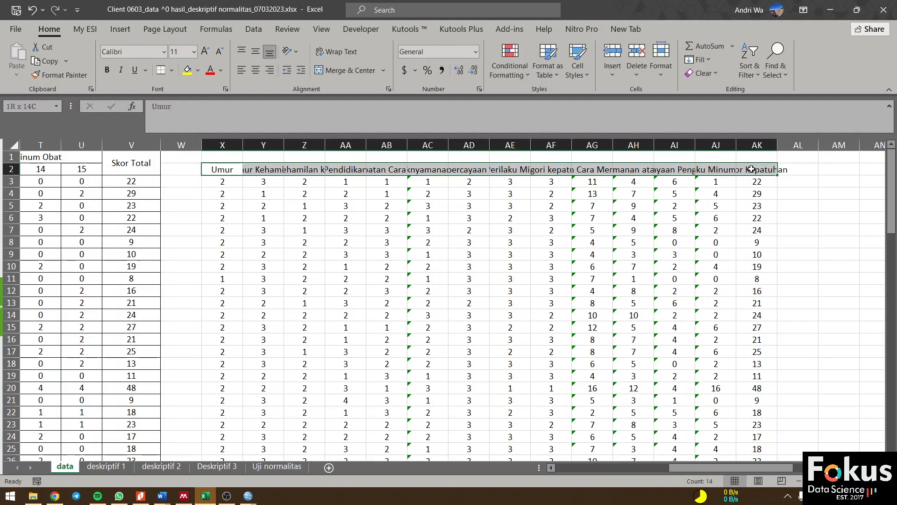
{"action": "left_click", "coordinate": [809, 211]}
{"action": "scroll", "coordinate": [781, 327], "scroll_direction": "right", "scroll_amount": 6}
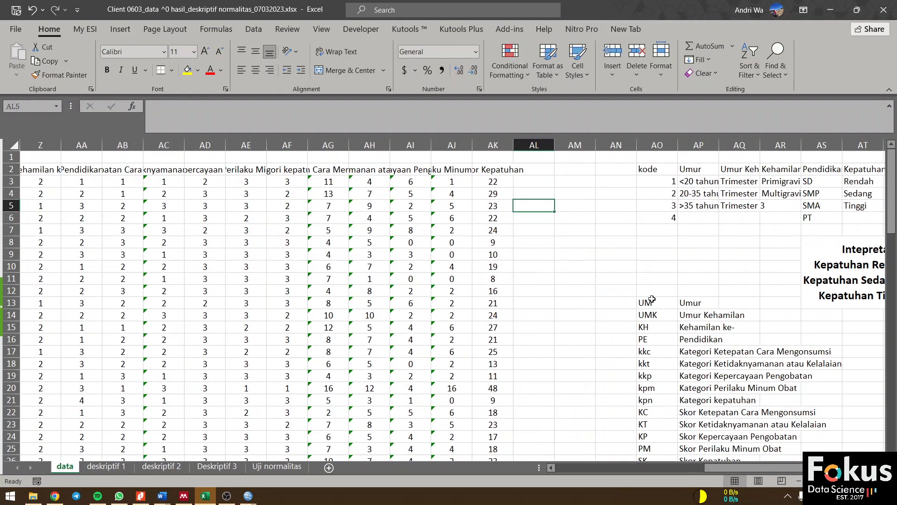
Review the list of variable codes from UM to SK together with their full descriptions from Umur to Skor Kepatuhan
{"action": "scroll", "coordinate": [651, 301], "scroll_direction": "down", "scroll_amount": 4}
{"action": "scroll", "coordinate": [700, 254], "scroll_direction": "up", "scroll_amount": 2}
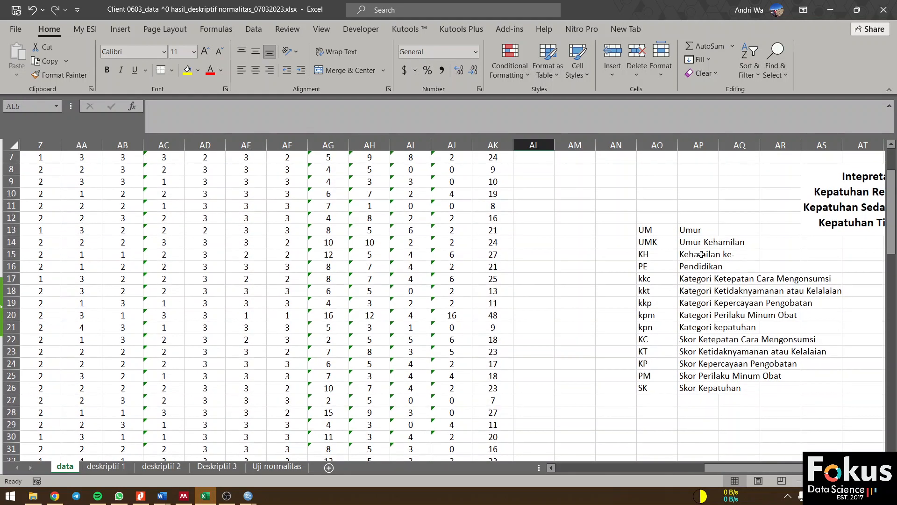
{"action": "left_click_drag", "start_coordinate": [701, 235], "coordinate": [699, 386]}
{"action": "left_click", "coordinate": [690, 389]}
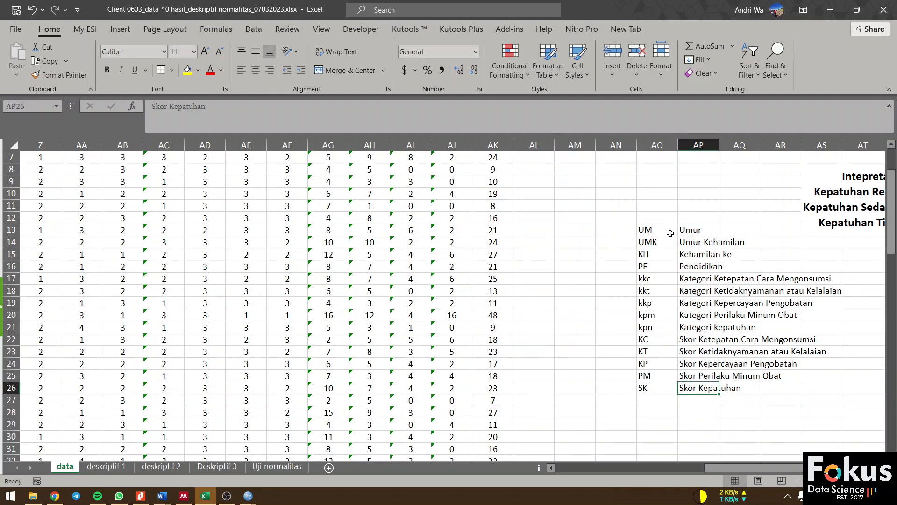
{"action": "left_click_drag", "start_coordinate": [659, 231], "coordinate": [657, 389]}
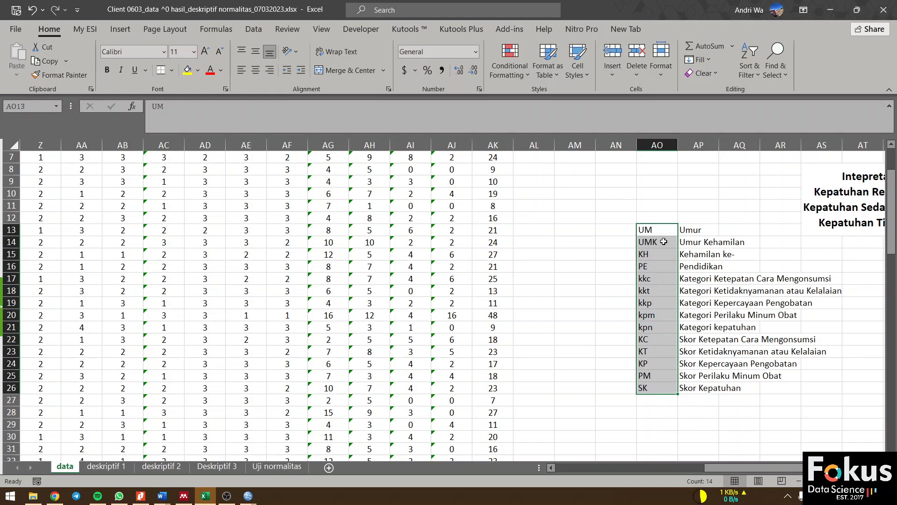
{"action": "scroll", "coordinate": [467, 344], "scroll_direction": "up", "scroll_amount": 2}
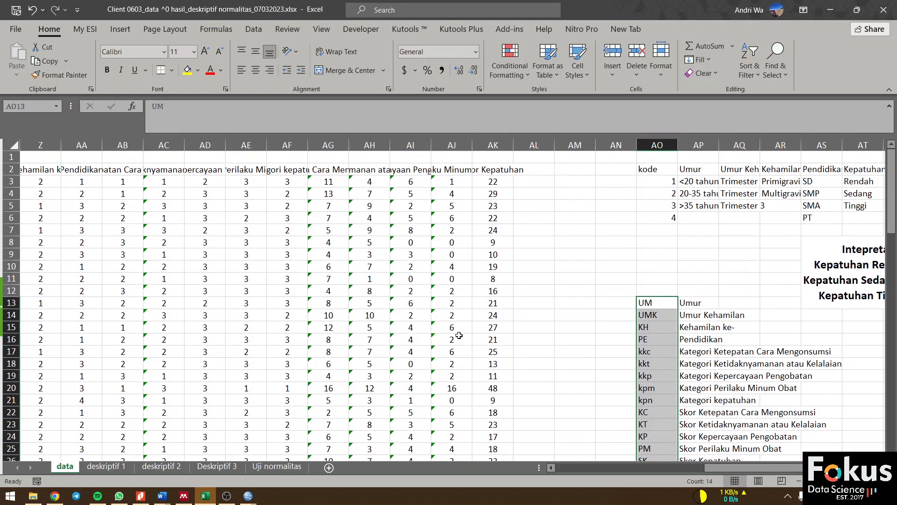
Match the coded data column headings, starting at Umur, against the variable code and description list
{"action": "scroll", "coordinate": [449, 332], "scroll_direction": "left", "scroll_amount": 4}
{"action": "left_click", "coordinate": [428, 145]}
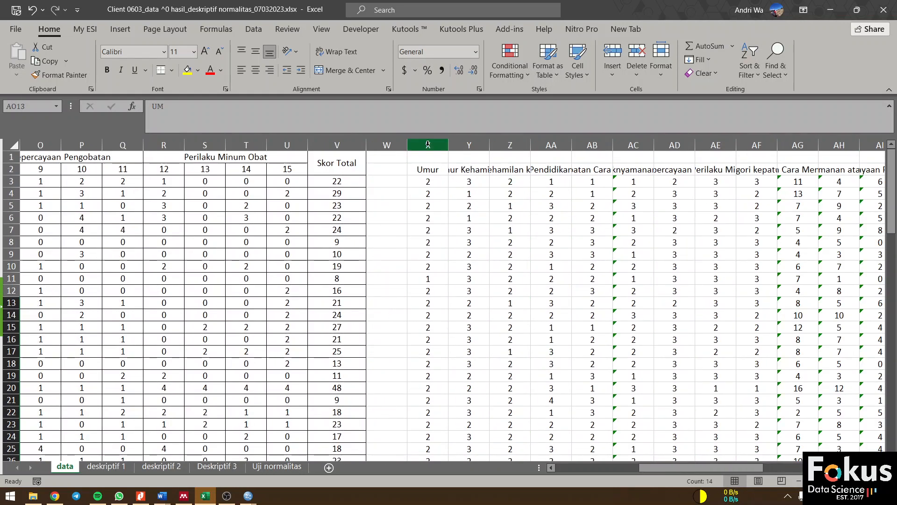
{"action": "left_click", "coordinate": [431, 170]}
{"action": "scroll", "coordinate": [671, 341], "scroll_direction": "right", "scroll_amount": 4}
{"action": "scroll", "coordinate": [662, 357], "scroll_direction": "down", "scroll_amount": 4}
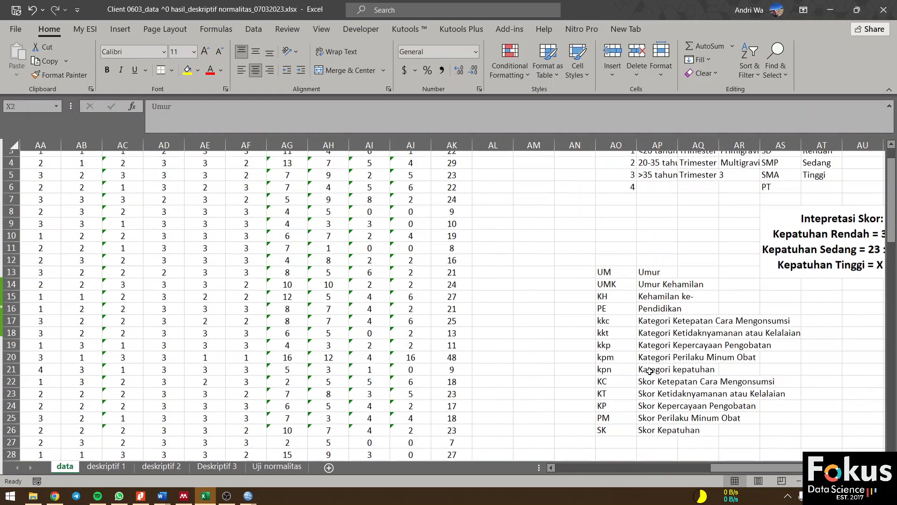
{"action": "left_click", "coordinate": [675, 317]}
{"action": "scroll", "coordinate": [652, 321], "scroll_direction": "up", "scroll_amount": 4}
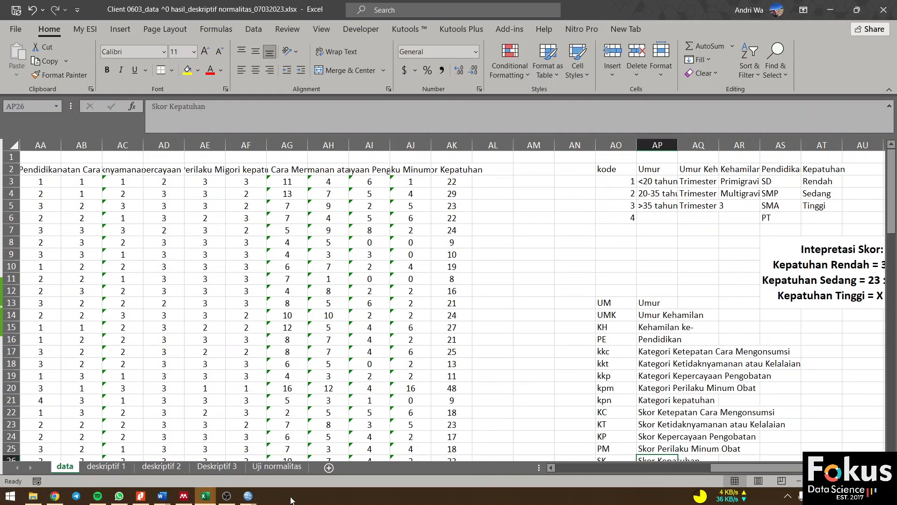
View the blank Untitled2 dataset's variable definitions in SPSS, and return to the Excel workbook
{"action": "mouse_move", "coordinate": [247, 498]}
{"action": "left_click", "coordinate": [304, 460]}
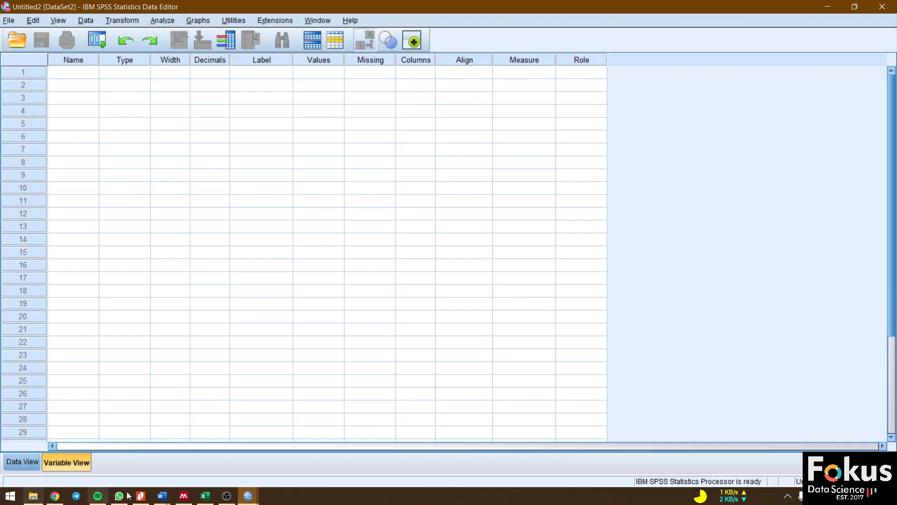
{"action": "left_click", "coordinate": [206, 496]}
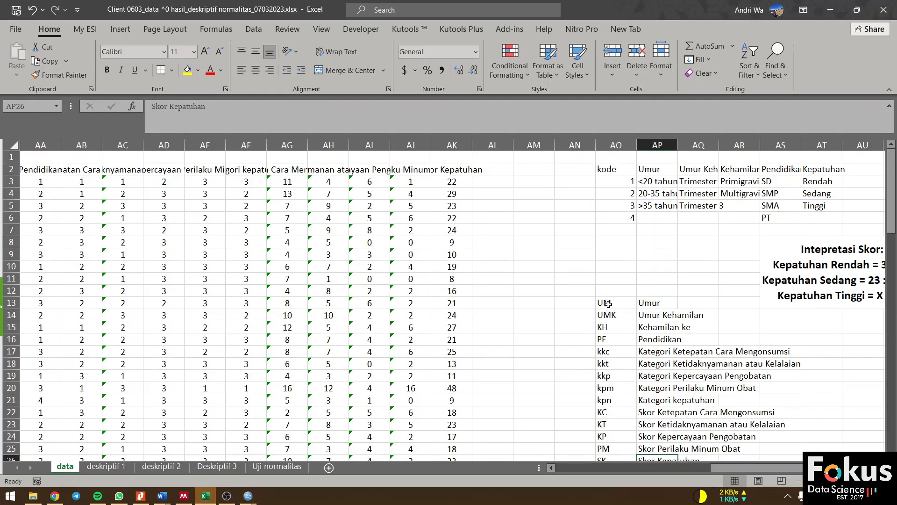
Copy the variable codes UM through SK from cells AO13 to AO26 of the data sheet
{"action": "left_click", "coordinate": [607, 304]}
{"action": "scroll", "coordinate": [642, 344], "scroll_direction": "down", "scroll_amount": 6}
{"action": "scroll", "coordinate": [631, 315], "scroll_direction": "up", "scroll_amount": 2}
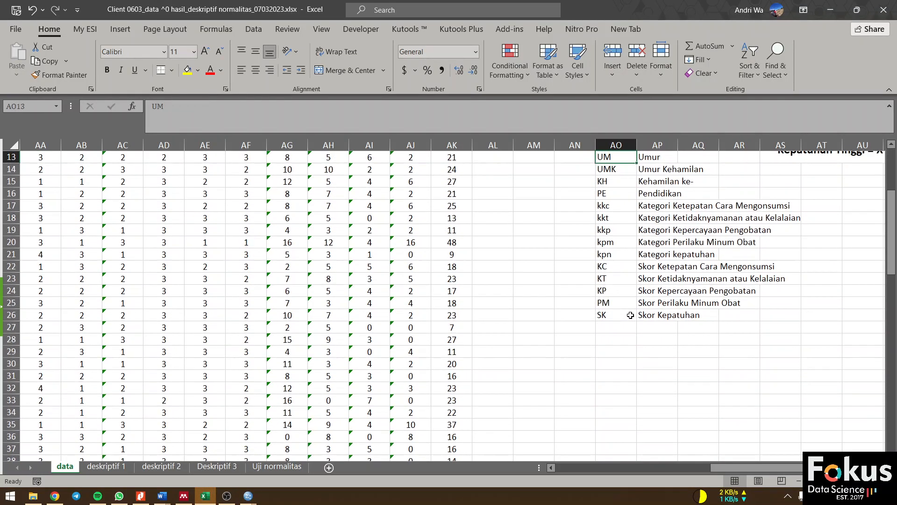
{"action": "scroll", "coordinate": [630, 314], "scroll_direction": "up", "scroll_amount": 2}
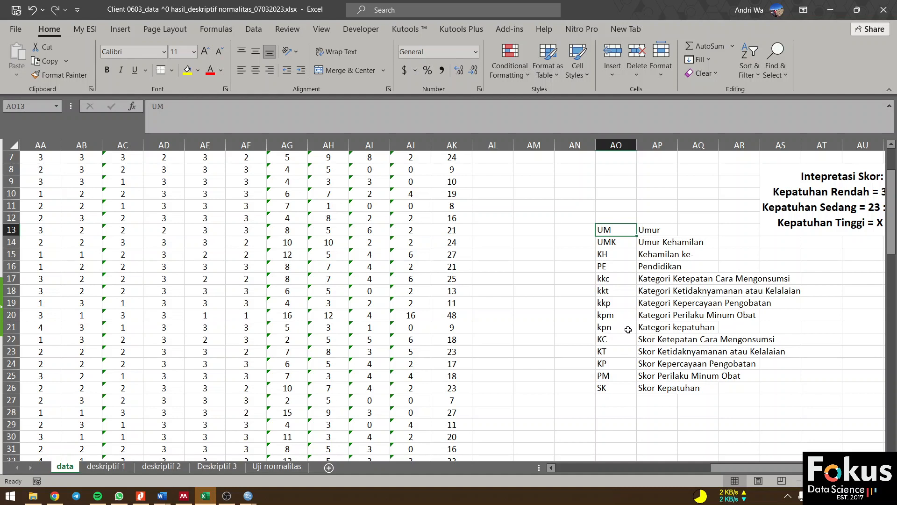
{"action": "left_click", "coordinate": [617, 391], "text": "shift"}
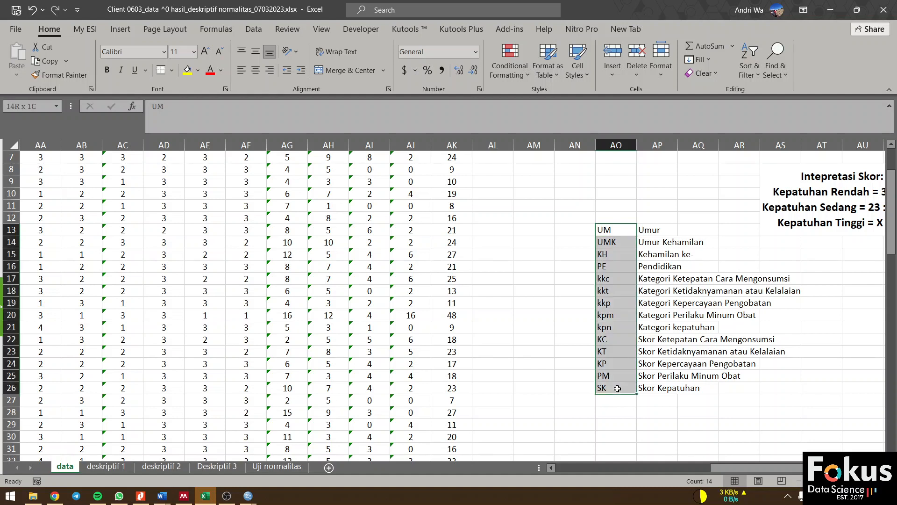
{"action": "right_click", "coordinate": [618, 349]}
{"action": "left_click", "coordinate": [661, 31]}
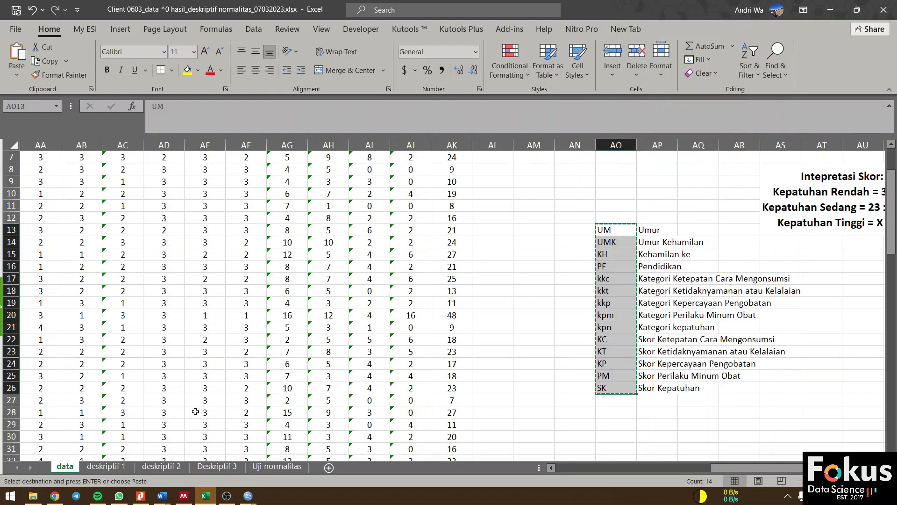
Switch to the Untitled2 dataset in SPSS and paste the copied codes as variable names starting at row 1
{"action": "left_click", "coordinate": [249, 496]}
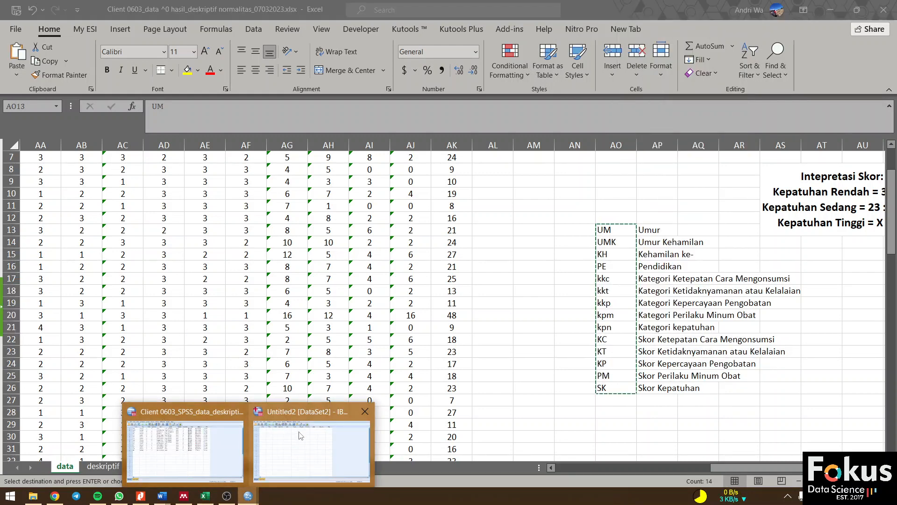
{"action": "left_click", "coordinate": [311, 442]}
{"action": "left_click", "coordinate": [87, 75]}
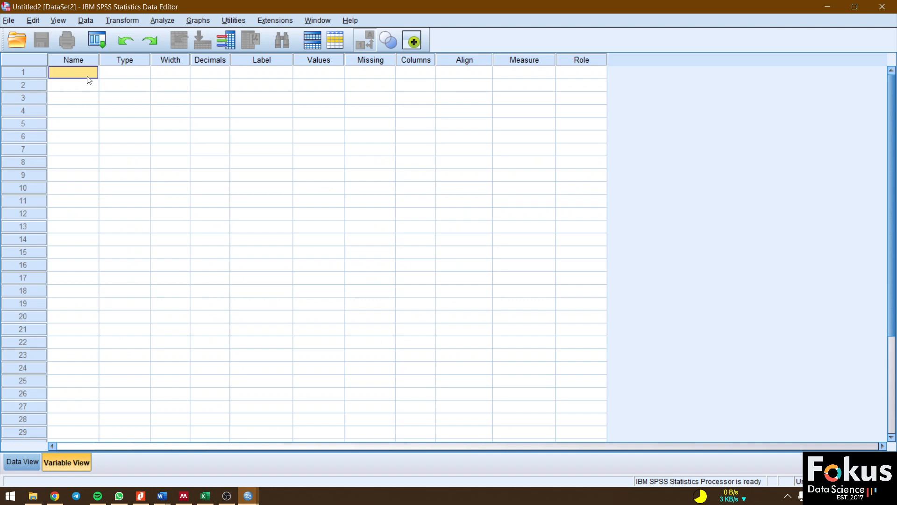
{"action": "key", "text": "ctrl+v"}
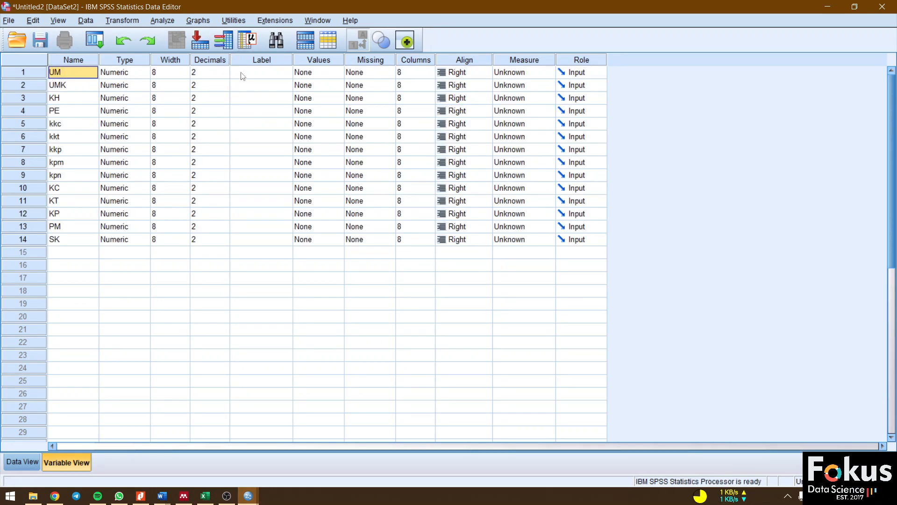
Return to the Excel workbook and copy the variable descriptions Umur through Skor Kepatuhan from cells AP13 to AP26
{"action": "left_click", "coordinate": [827, 6]}
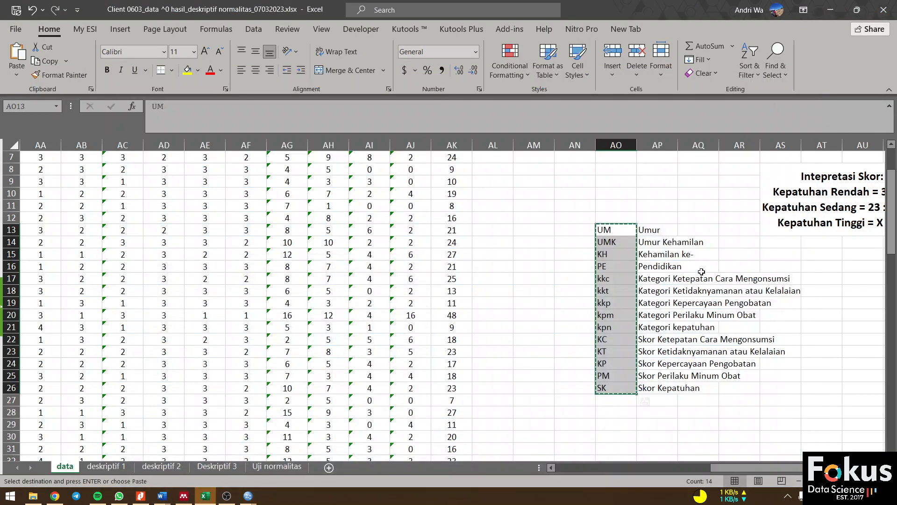
{"action": "left_click", "coordinate": [663, 231]}
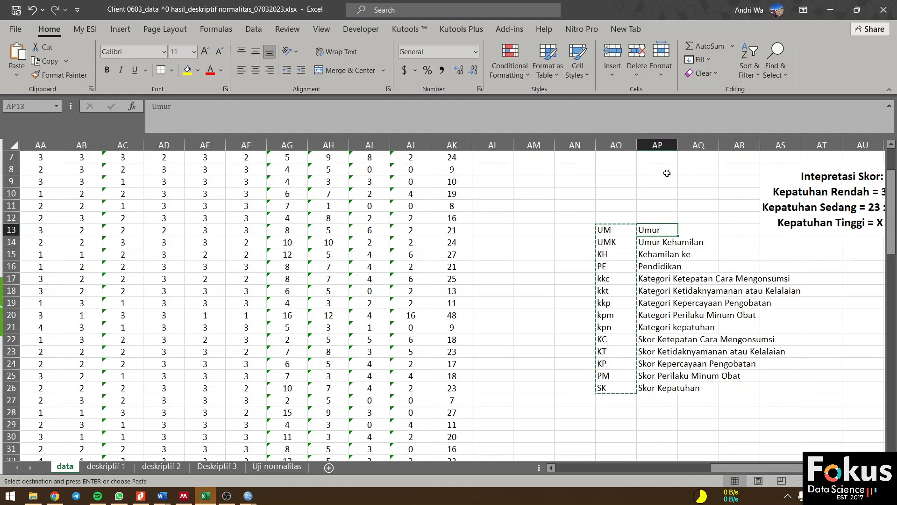
{"action": "left_click", "coordinate": [664, 387], "text": "shift"}
{"action": "right_click", "coordinate": [662, 387]}
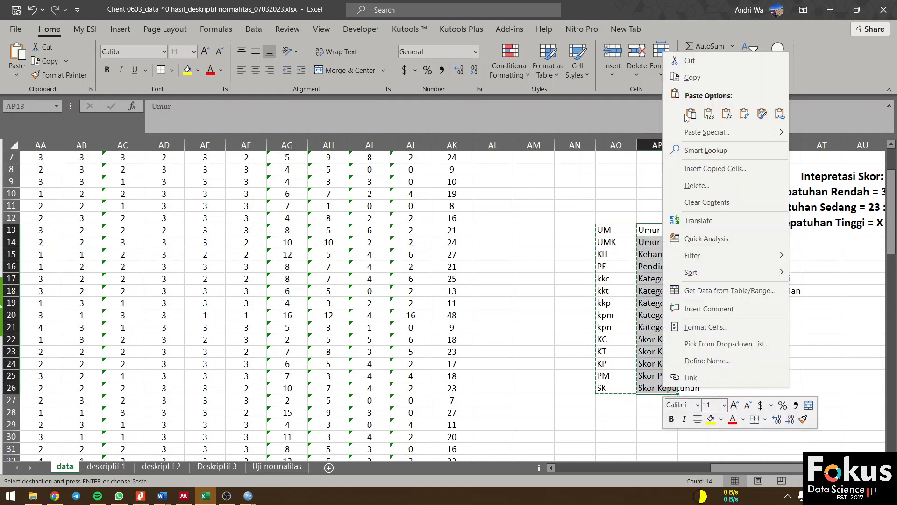
{"action": "left_click", "coordinate": [697, 81]}
Switch to the Untitled2 dataset in SPSS and paste the descriptions as variable labels starting with UM
{"action": "left_click", "coordinate": [248, 495]}
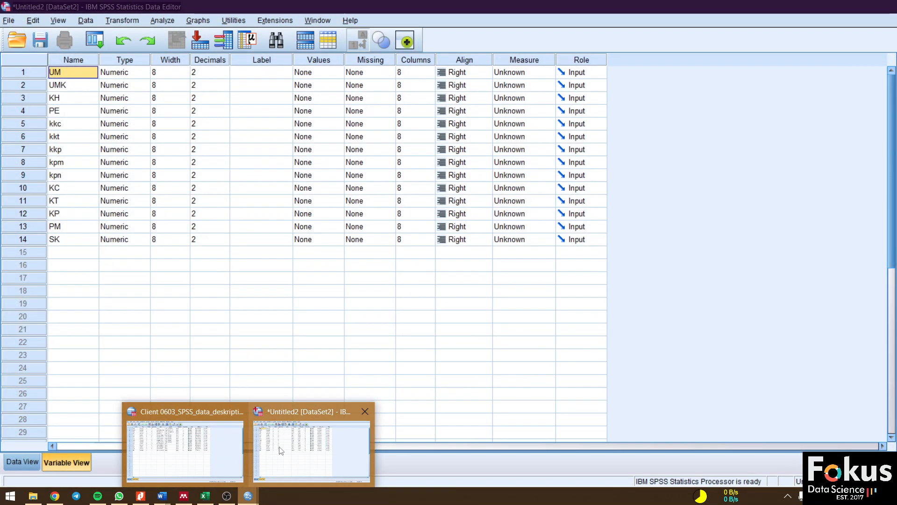
{"action": "left_click", "coordinate": [280, 450]}
{"action": "left_click", "coordinate": [257, 76]}
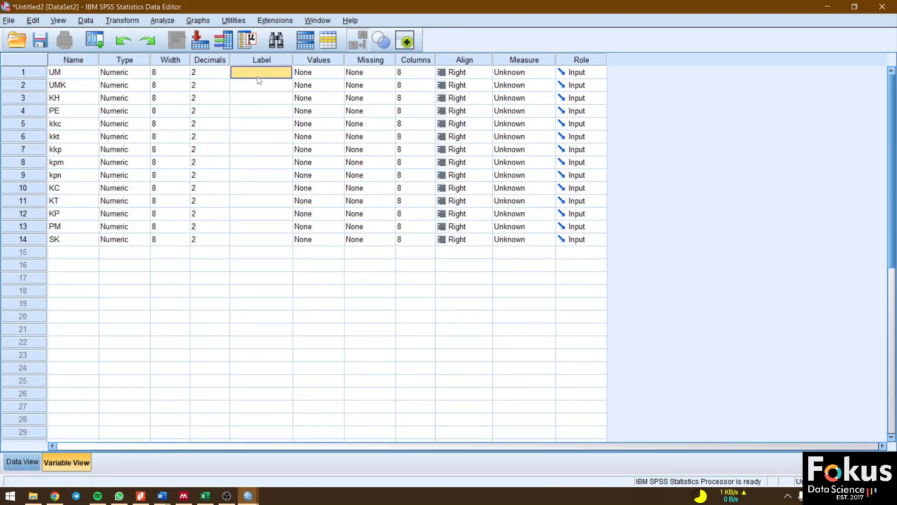
{"action": "key", "text": "ctrl+v"}
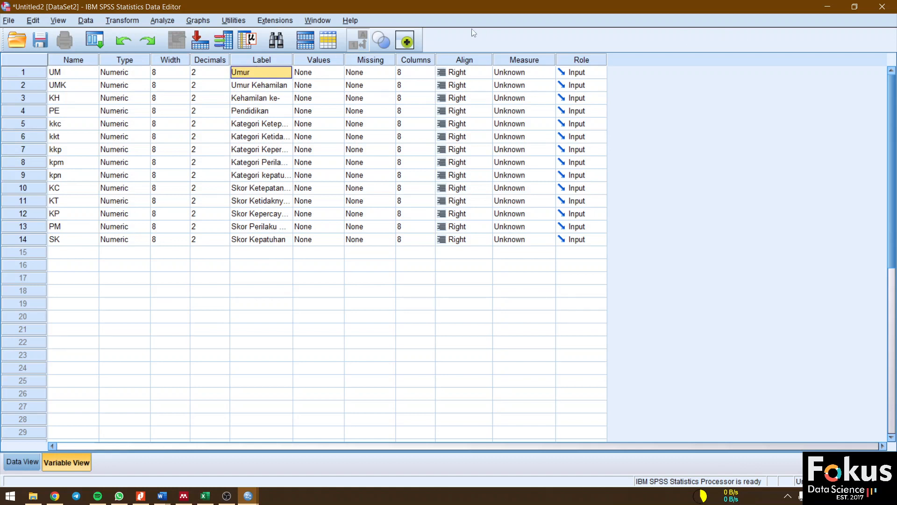
Arrange the SPSS dataset and the Excel workbook side by side, with the kode lookup table in view
{"action": "left_click_drag", "start_coordinate": [607, 4], "coordinate": [1, 140]}
{"action": "left_click", "coordinate": [519, 112]}
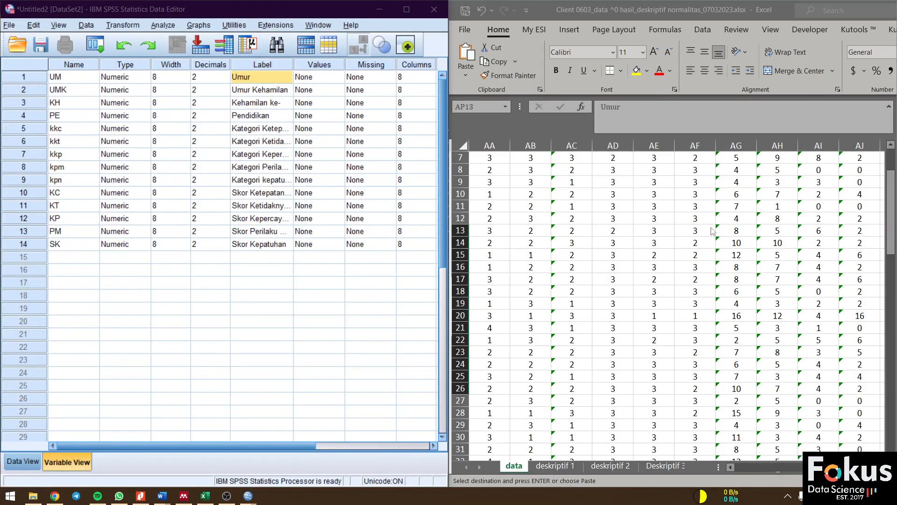
{"action": "scroll", "coordinate": [760, 243], "scroll_direction": "right", "scroll_amount": 3}
{"action": "scroll", "coordinate": [761, 242], "scroll_direction": "up", "scroll_amount": 2}
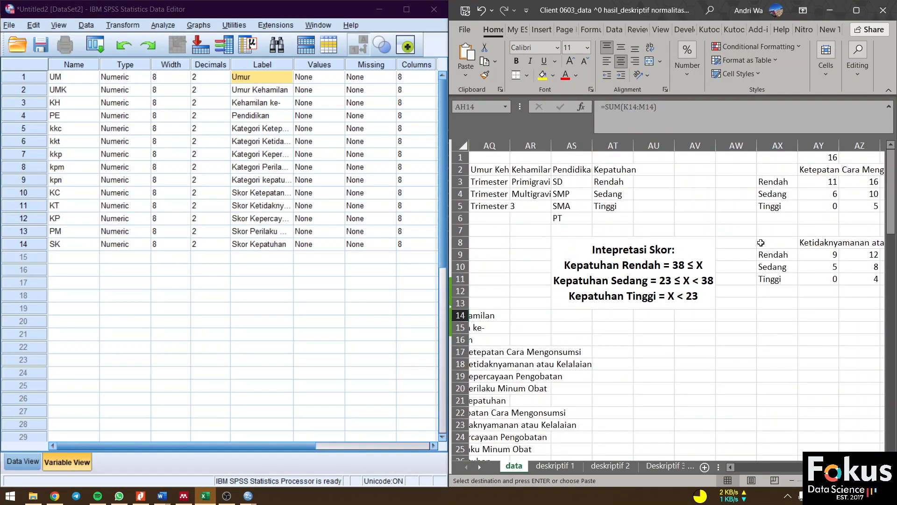
{"action": "scroll", "coordinate": [788, 211], "scroll_direction": "right", "scroll_amount": 1}
{"action": "scroll", "coordinate": [689, 224], "scroll_direction": "left", "scroll_amount": 3}
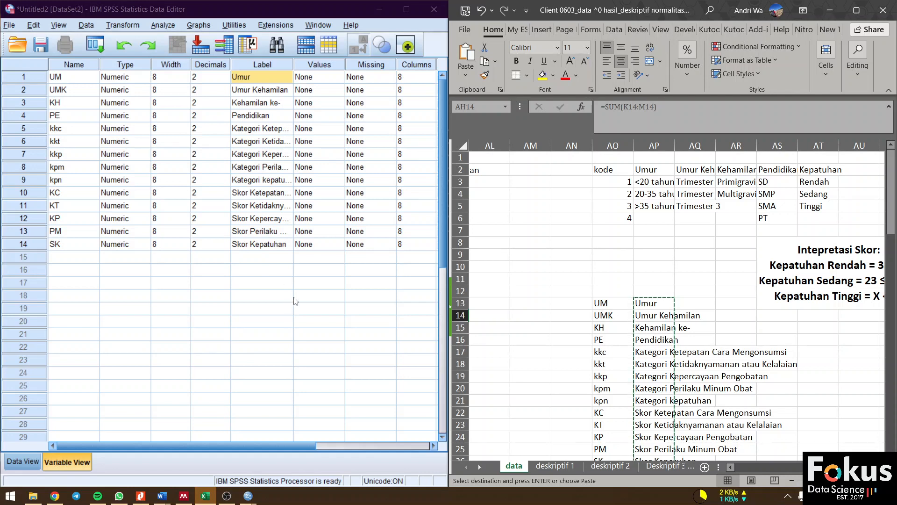
Open the value labels of UM and add value 1 with the label "<20 tahun" copied from cell AP3 of the workbook
{"action": "left_click", "coordinate": [338, 80]}
{"action": "left_click", "coordinate": [337, 78]}
{"action": "key", "text": "Escape"}
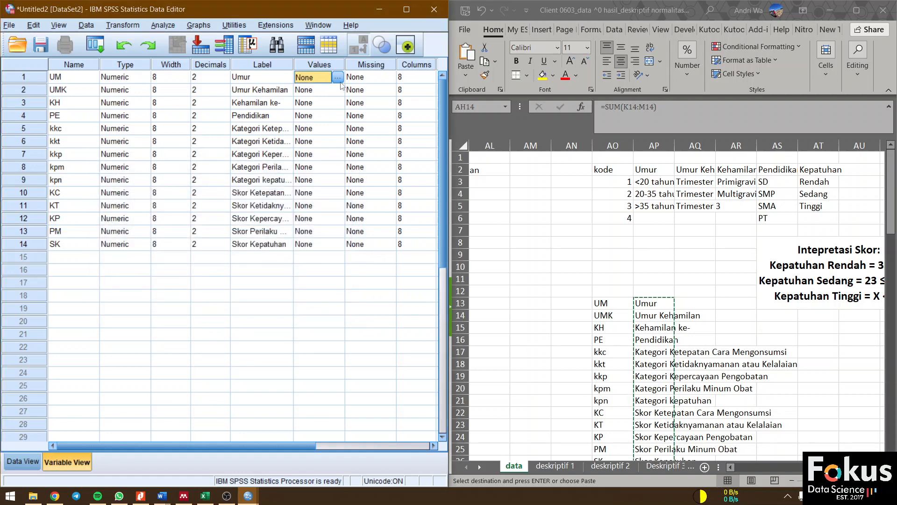
{"action": "left_click", "coordinate": [339, 79]}
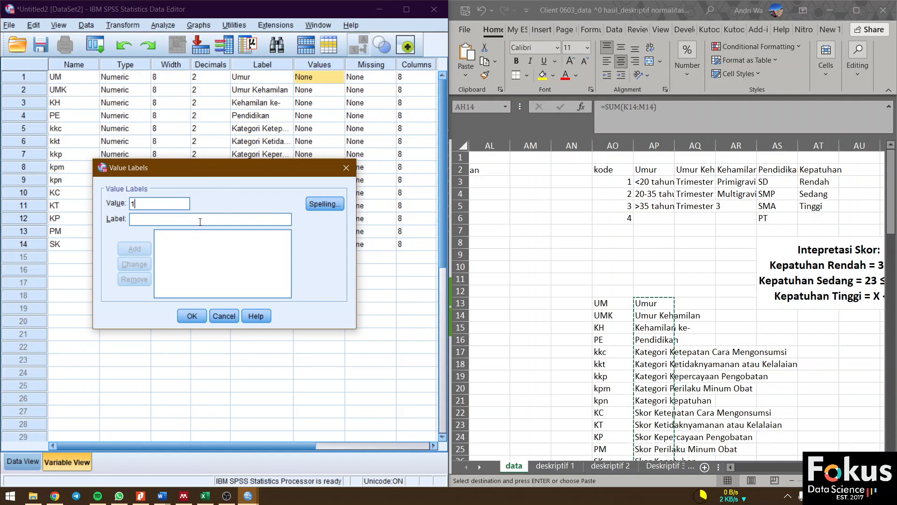
{"action": "left_click", "coordinate": [646, 185]}
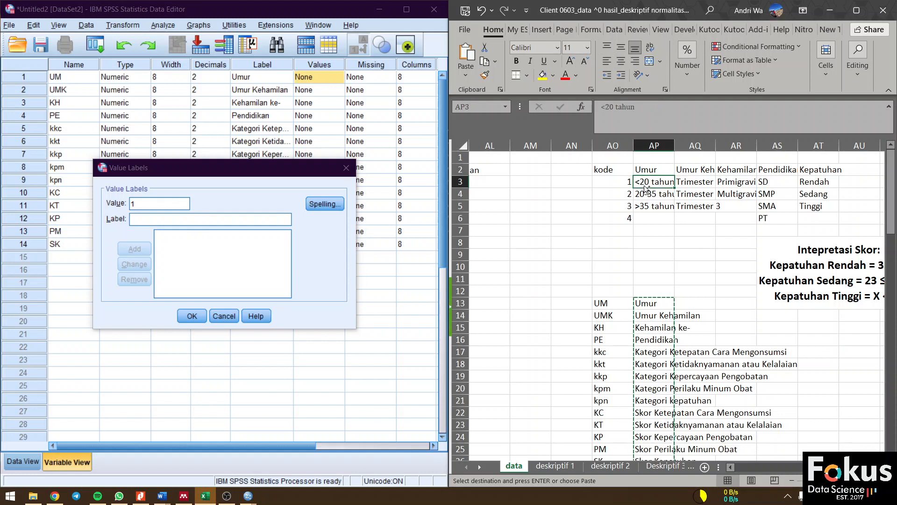
{"action": "key", "text": "ctrl+c"}
{"action": "left_click", "coordinate": [243, 219]}
{"action": "key", "text": "ctrl+v"}
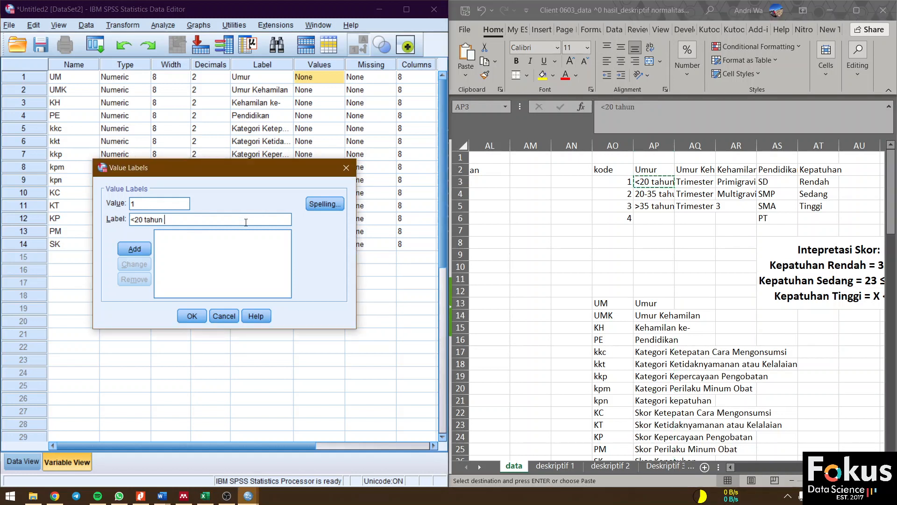
{"action": "left_click", "coordinate": [144, 250]}
Add value 2 for UM with the label "20-35 tahun" copied from cell AP4
{"action": "type", "text": "2"}
{"action": "left_click", "coordinate": [653, 193]}
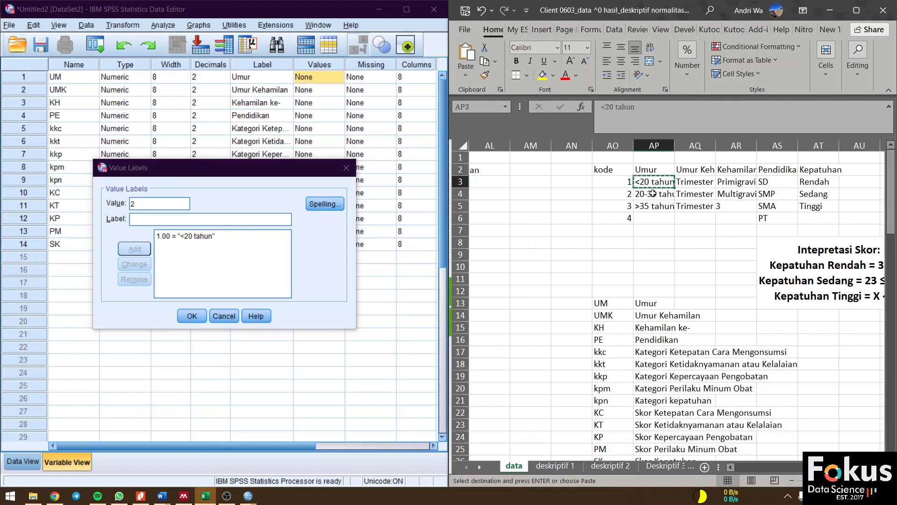
{"action": "key", "text": "ctrl+c"}
{"action": "left_click", "coordinate": [251, 219]}
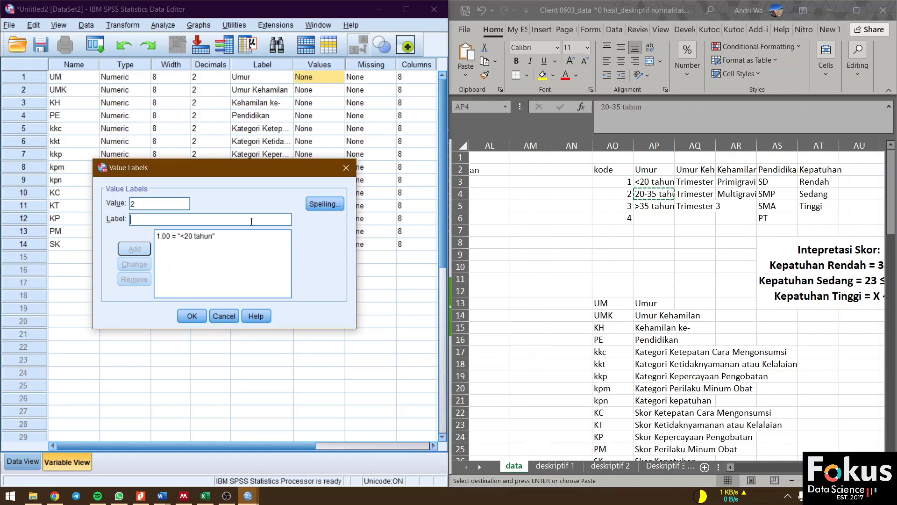
{"action": "key", "text": "ctrl+v"}
{"action": "left_click", "coordinate": [143, 250]}
Add value 3 for UM with the label ">35 tahun" copied from cell AP5, and confirm the value labels
{"action": "left_click", "coordinate": [649, 206]}
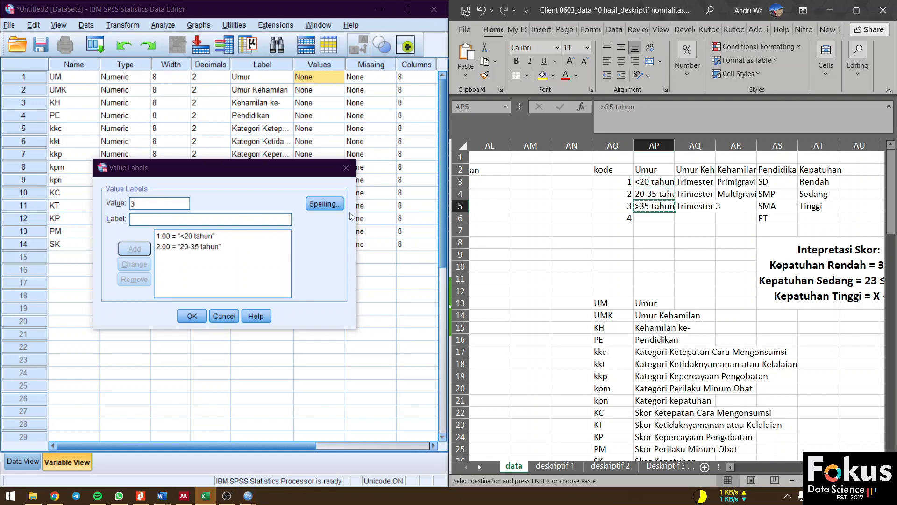
{"action": "left_click", "coordinate": [228, 218]}
{"action": "key", "text": "ctrl+v"}
{"action": "left_click", "coordinate": [146, 249]}
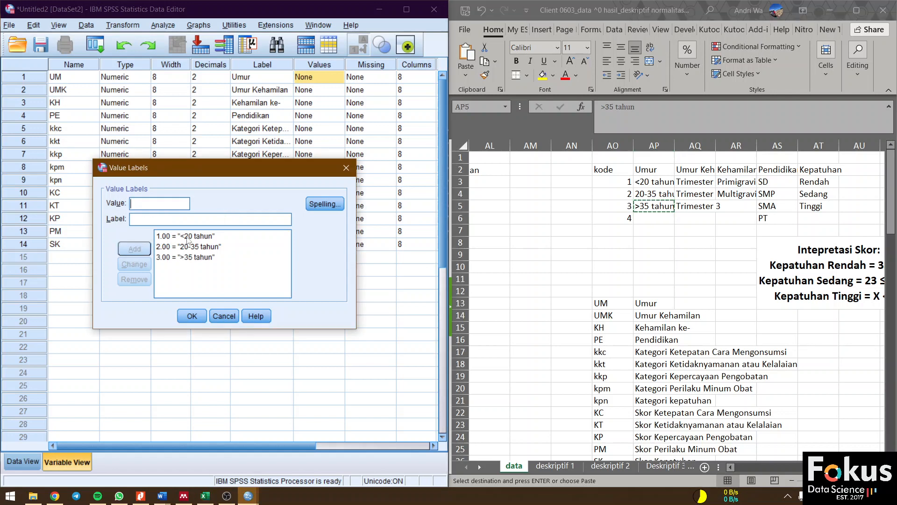
{"action": "left_click", "coordinate": [191, 317]}
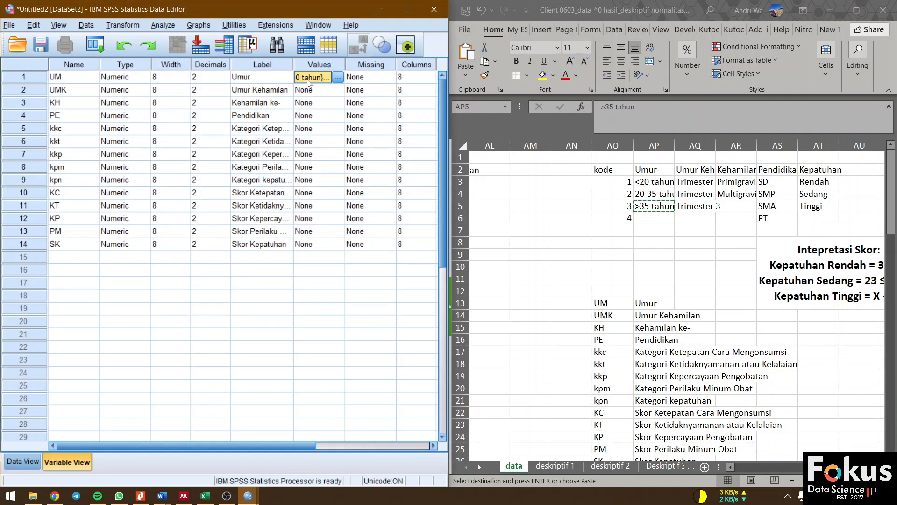
Open the value labels of UMK and add value 1 with the label "Trimester 1" copied from cell AQ3
{"action": "left_click", "coordinate": [338, 92]}
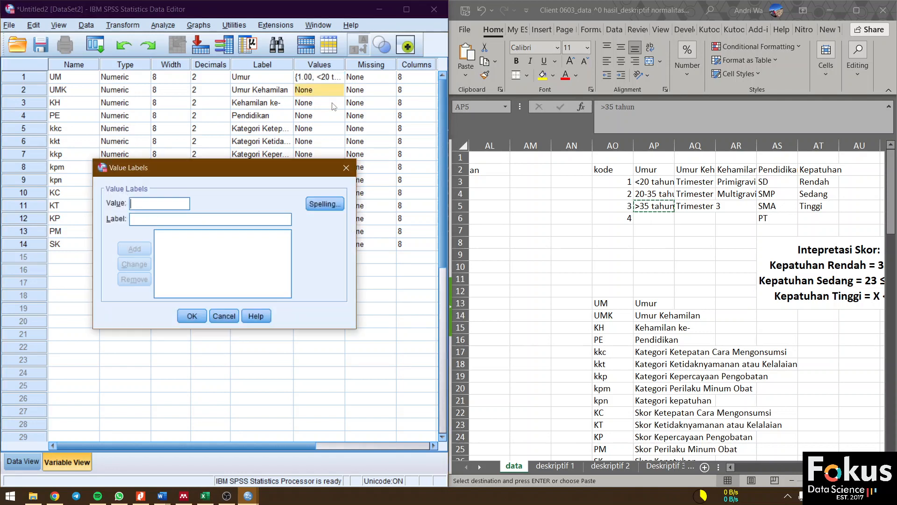
{"action": "left_click", "coordinate": [783, 201]}
{"action": "left_click", "coordinate": [691, 182]}
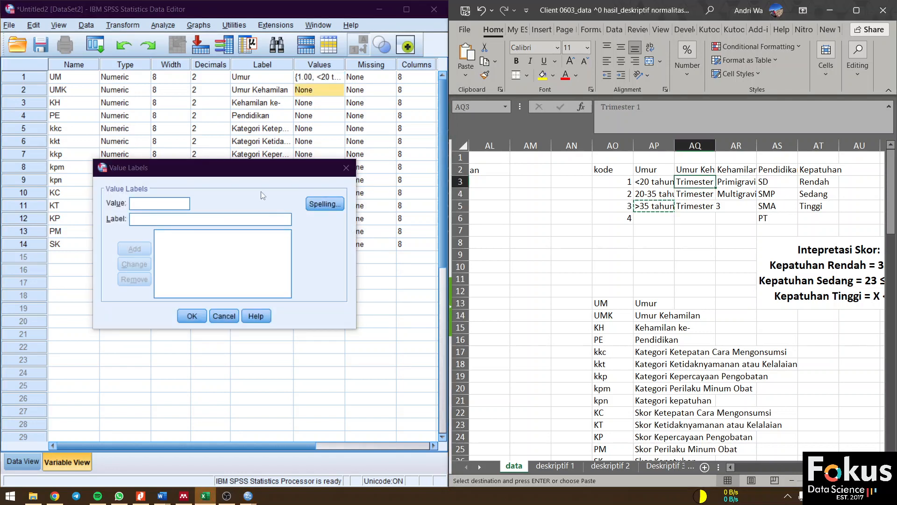
{"action": "key", "text": "alt+Tab"}
{"action": "type", "text": "1"}
{"action": "key", "text": "alt+Tab"}
{"action": "key", "text": "ctrl+c"}
{"action": "left_click", "coordinate": [210, 220]}
{"action": "key", "text": "ctrl+v"}
{"action": "left_click", "coordinate": [140, 248]}
Add value 2 for UMK with the label "Trimester 2" copied from cell AQ4
{"action": "type", "text": "2"}
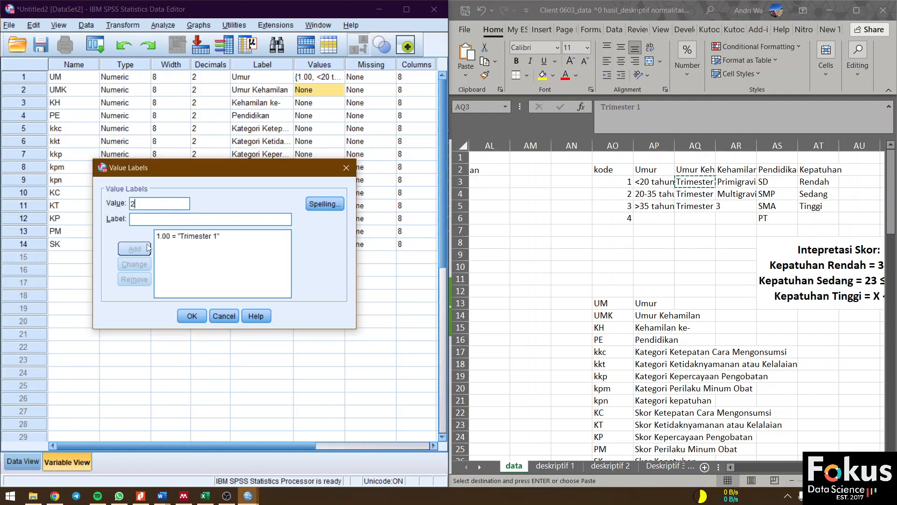
{"action": "left_click", "coordinate": [698, 193]}
{"action": "key", "text": "ctrl+c"}
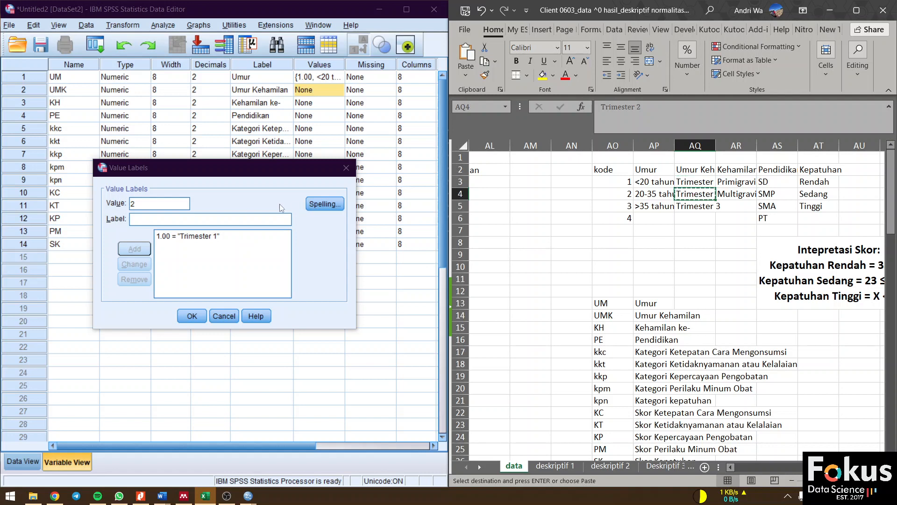
{"action": "left_click", "coordinate": [219, 217]}
{"action": "key", "text": "ctrl+v"}
{"action": "left_click", "coordinate": [146, 250]}
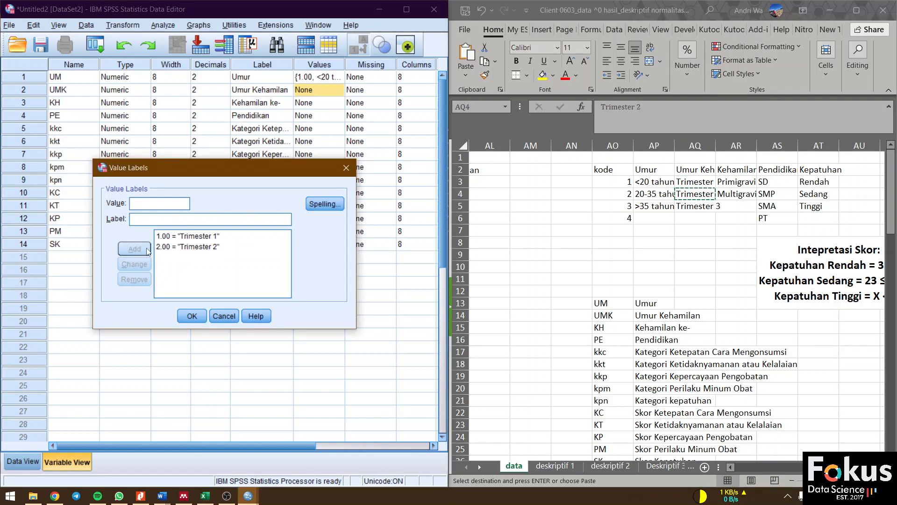
Add value 3 for UMK with the label "Trimester 3" copied from cell AQ5, and confirm the value labels
{"action": "type", "text": "3"}
{"action": "left_click", "coordinate": [696, 206]}
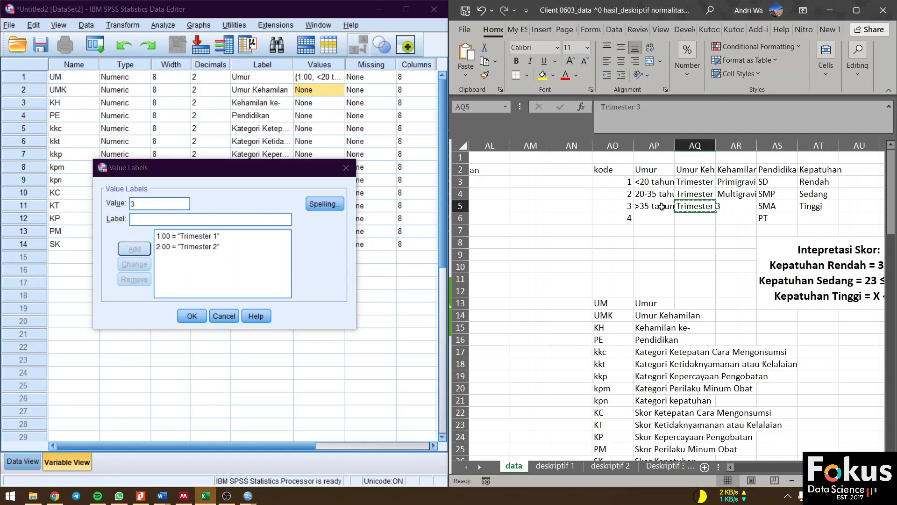
{"action": "key", "text": "ctrl+c"}
{"action": "left_click", "coordinate": [219, 217]}
{"action": "key", "text": "ctrl+v"}
{"action": "left_click", "coordinate": [147, 249]}
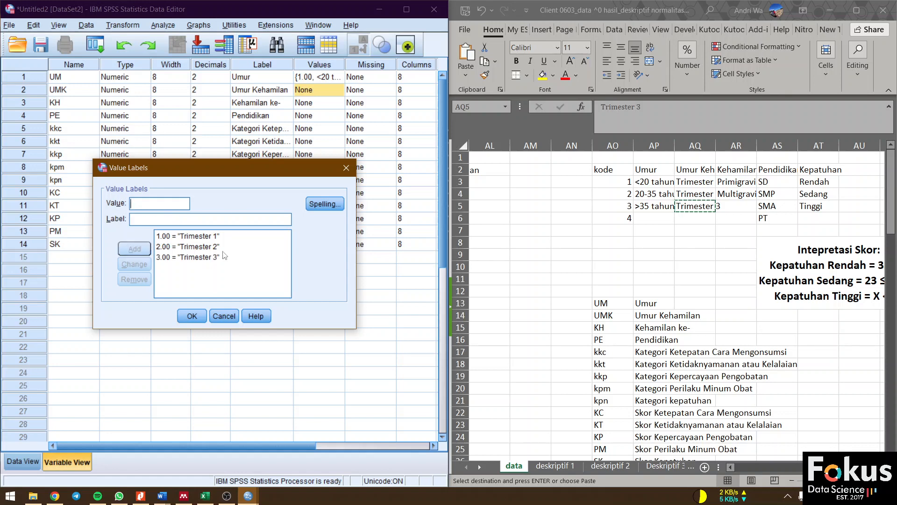
{"action": "left_click", "coordinate": [192, 316]}
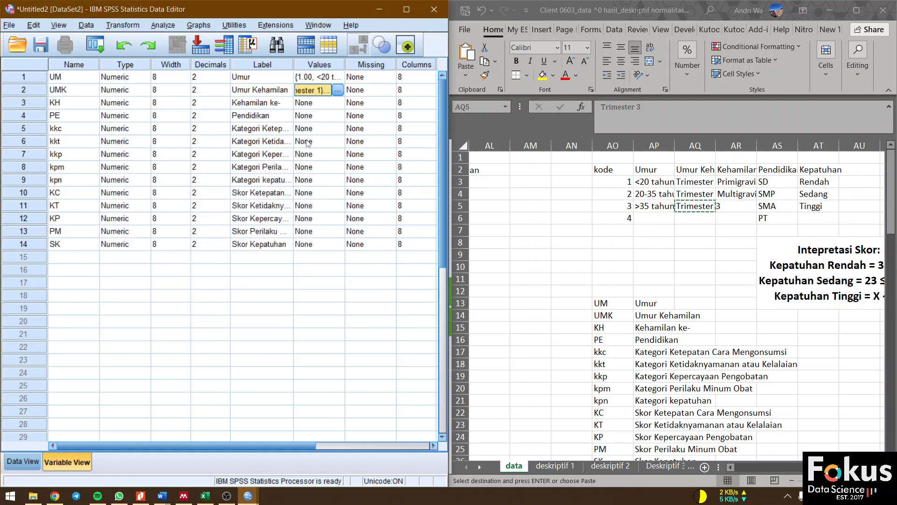
{"action": "left_click", "coordinate": [264, 181]}
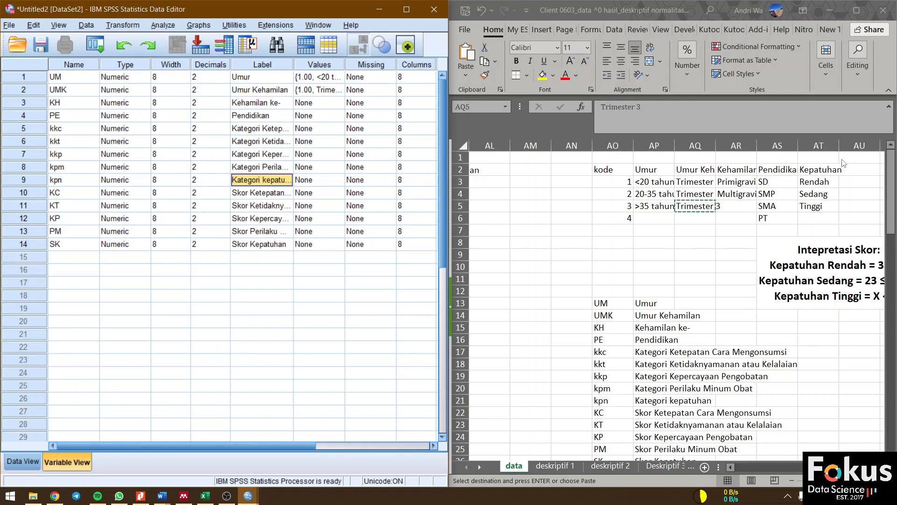
{"action": "left_click", "coordinate": [801, 173]}
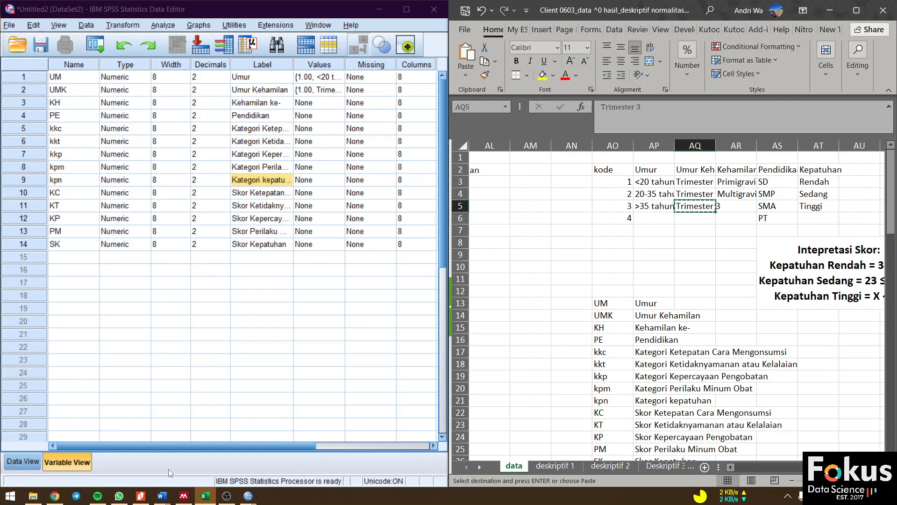
{"action": "left_click", "coordinate": [33, 496]}
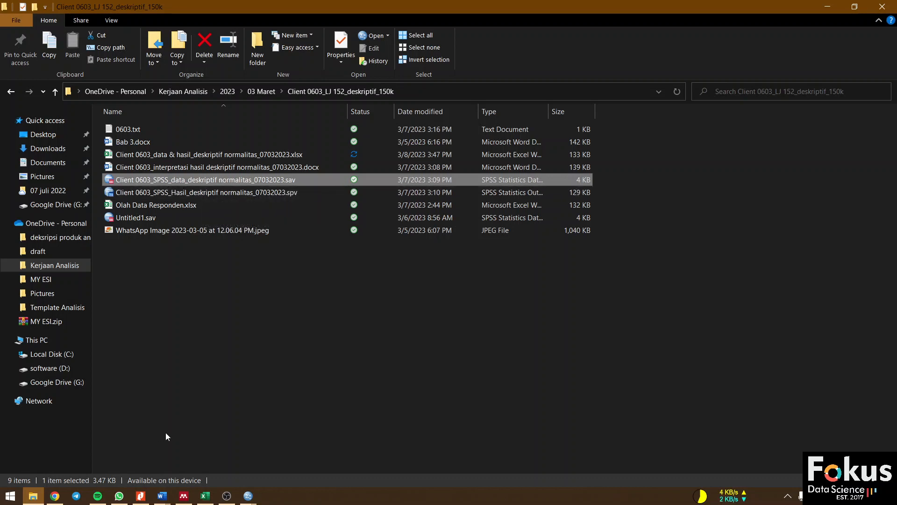
{"action": "left_click", "coordinate": [248, 495]}
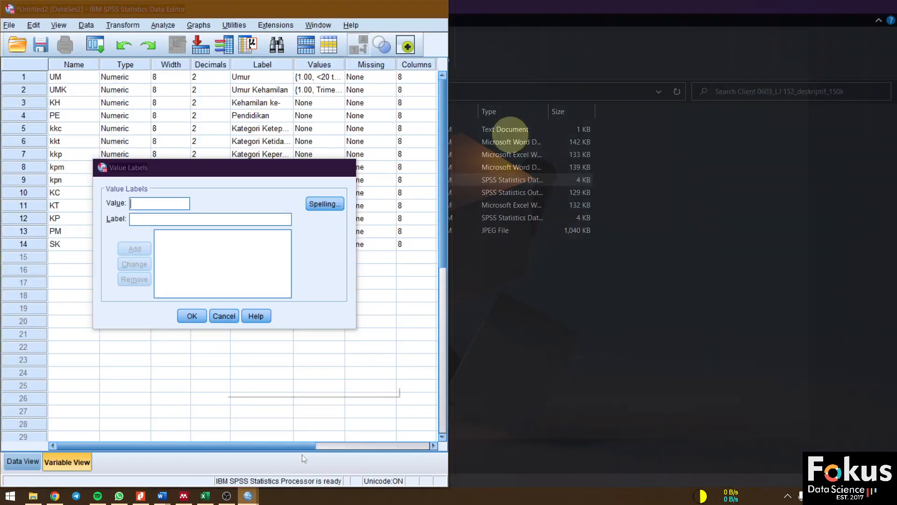
{"action": "left_click", "coordinate": [304, 461]}
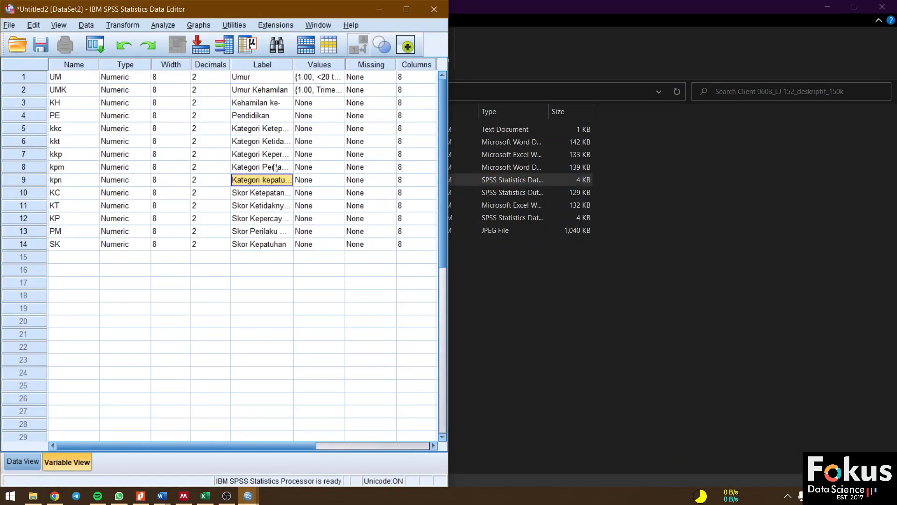
Show the data grid of Untitled2, then switch to the Excel workbook and copy the coded respondent data from cells X3 to AK89
{"action": "left_click", "coordinate": [10, 461]}
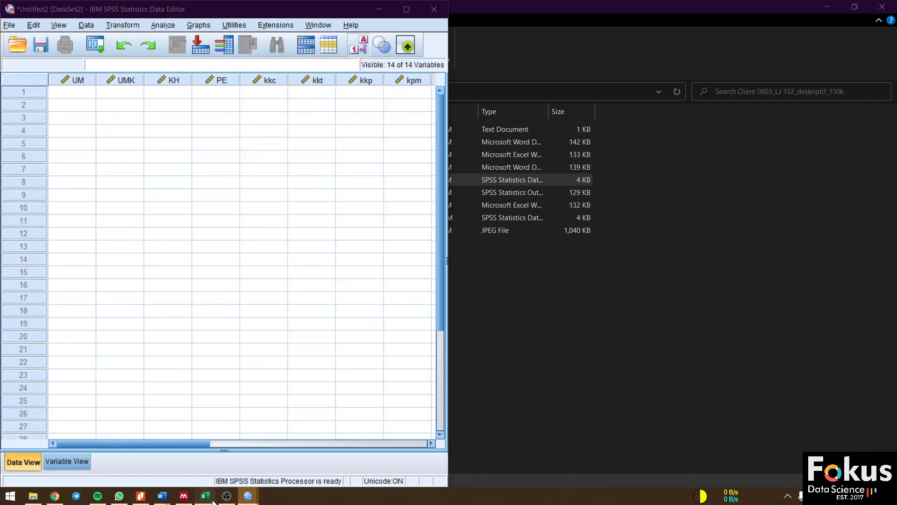
{"action": "left_click", "coordinate": [212, 500]}
{"action": "scroll", "coordinate": [594, 294], "scroll_direction": "left", "scroll_amount": 6}
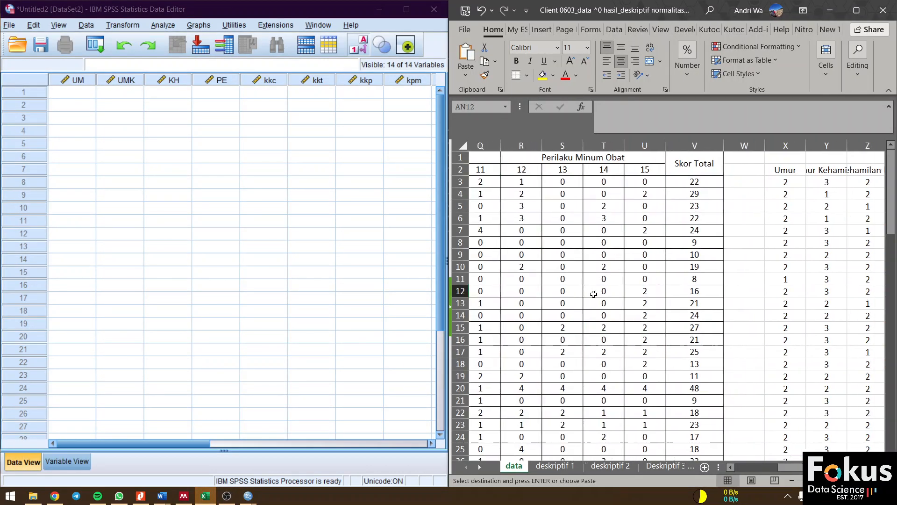
{"action": "scroll", "coordinate": [593, 294], "scroll_direction": "right", "scroll_amount": 1}
{"action": "left_click", "coordinate": [678, 185]}
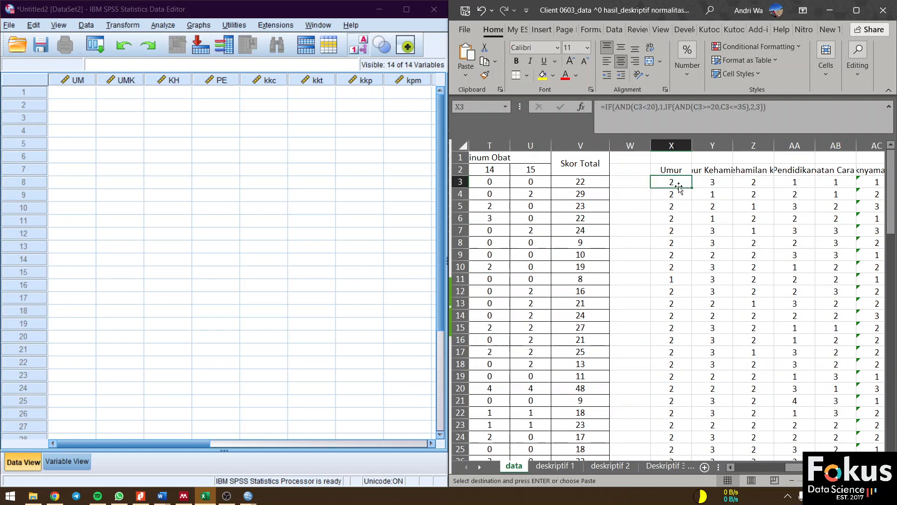
{"action": "scroll", "coordinate": [678, 187], "scroll_direction": "right", "scroll_amount": 4}
{"action": "scroll", "coordinate": [724, 252], "scroll_direction": "down", "scroll_amount": 6}
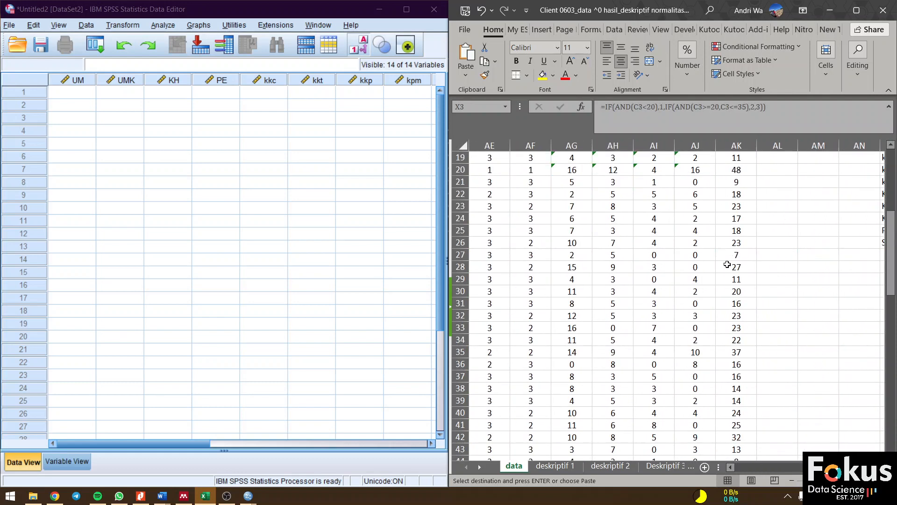
{"action": "scroll", "coordinate": [727, 265], "scroll_direction": "down", "scroll_amount": 20}
{"action": "left_click", "coordinate": [732, 279], "text": "shift"}
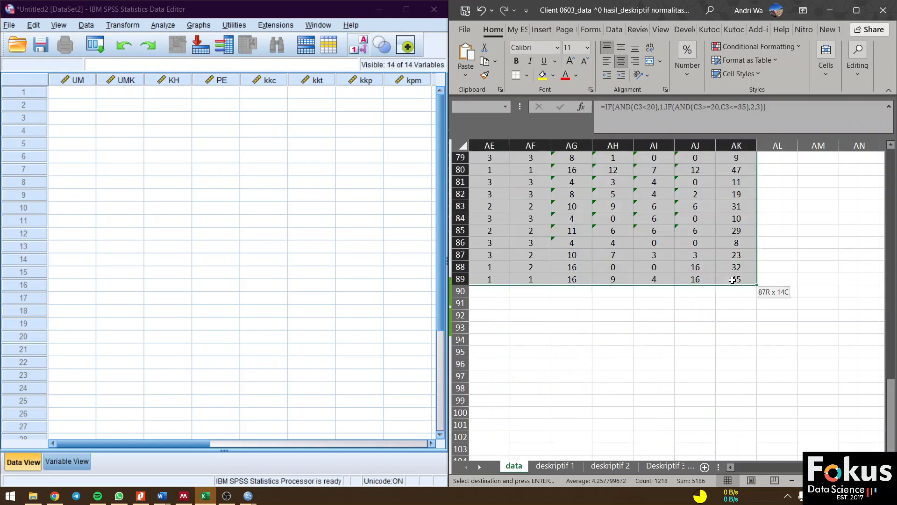
{"action": "right_click", "coordinate": [732, 279]}
{"action": "left_click", "coordinate": [782, 203]}
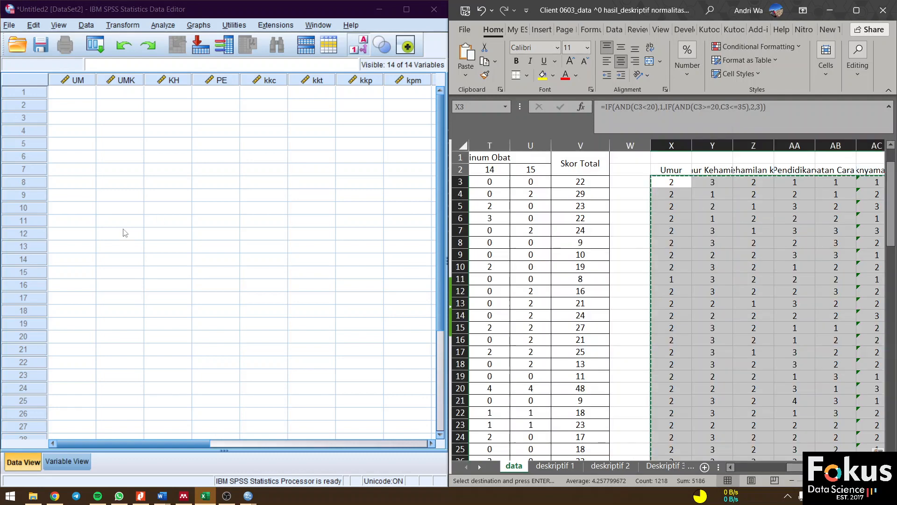
Paste the copied data into the Untitled2 dataset in SPSS starting at row 1 of UM, and return to the variable definitions
{"action": "left_click", "coordinate": [72, 92]}
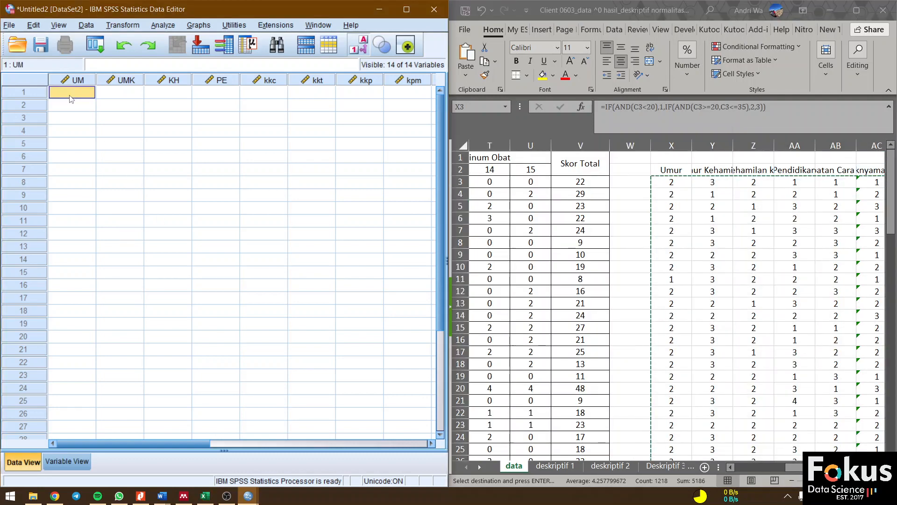
{"action": "key", "text": "ctrl+v"}
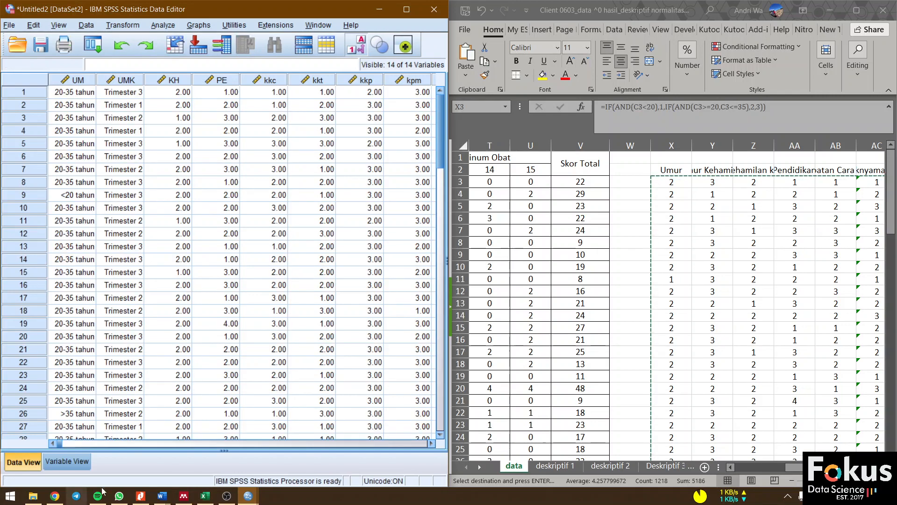
{"action": "left_click", "coordinate": [67, 462]}
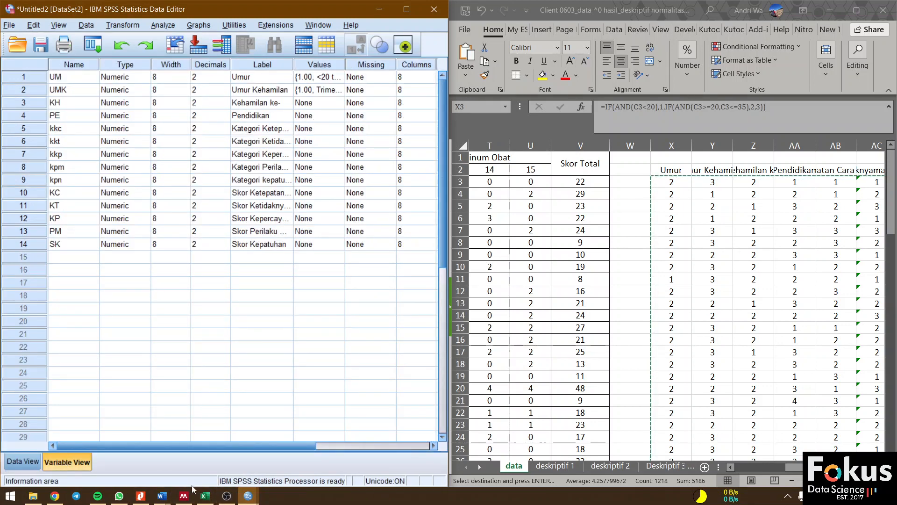
Switch to the Client 0603_SPSS_data_deskriptif normalitas_07032023.sav dataset, widen its Values column and display its data grid
{"action": "mouse_move", "coordinate": [248, 495]}
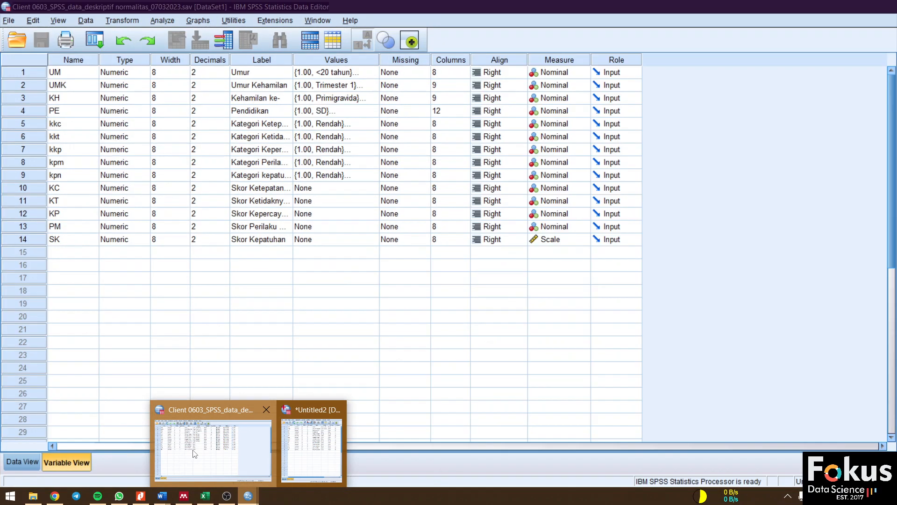
{"action": "left_click", "coordinate": [194, 453]}
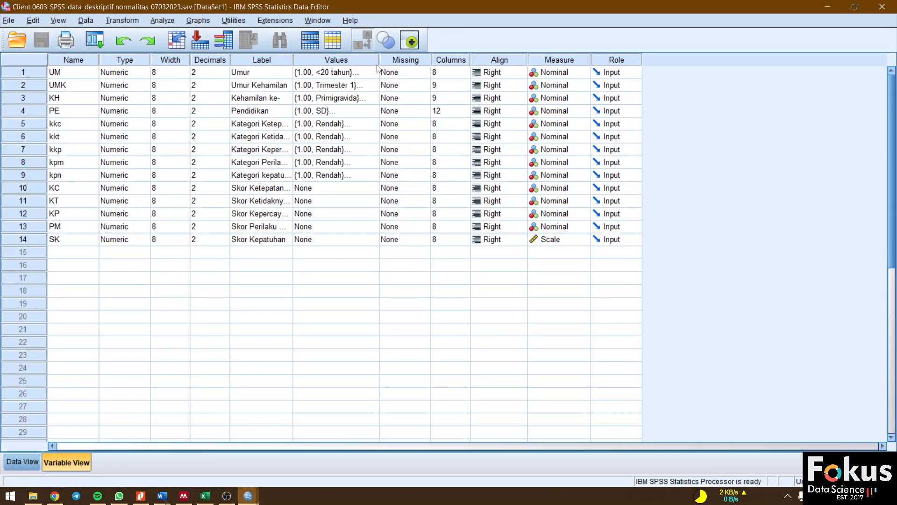
{"action": "left_click_drag", "start_coordinate": [379, 60], "coordinate": [403, 57]}
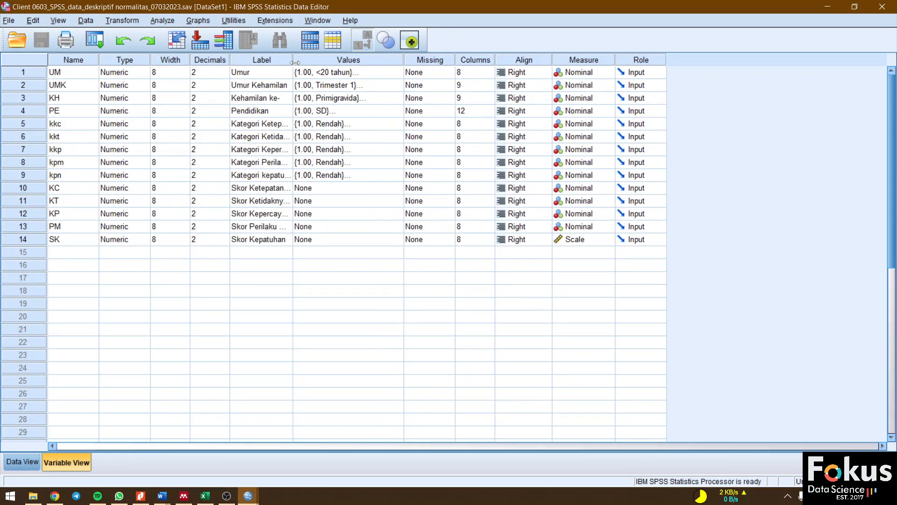
{"action": "left_click", "coordinate": [26, 464]}
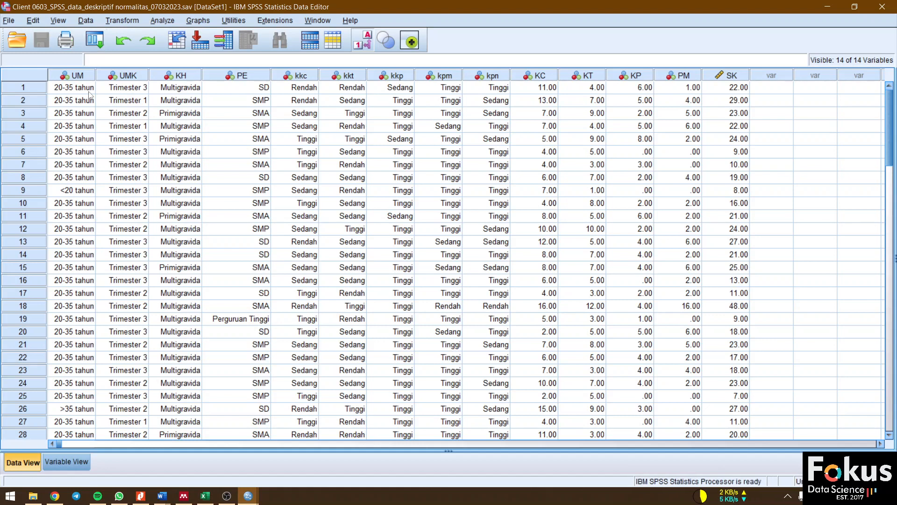
{"action": "left_click_drag", "start_coordinate": [78, 79], "coordinate": [484, 103]}
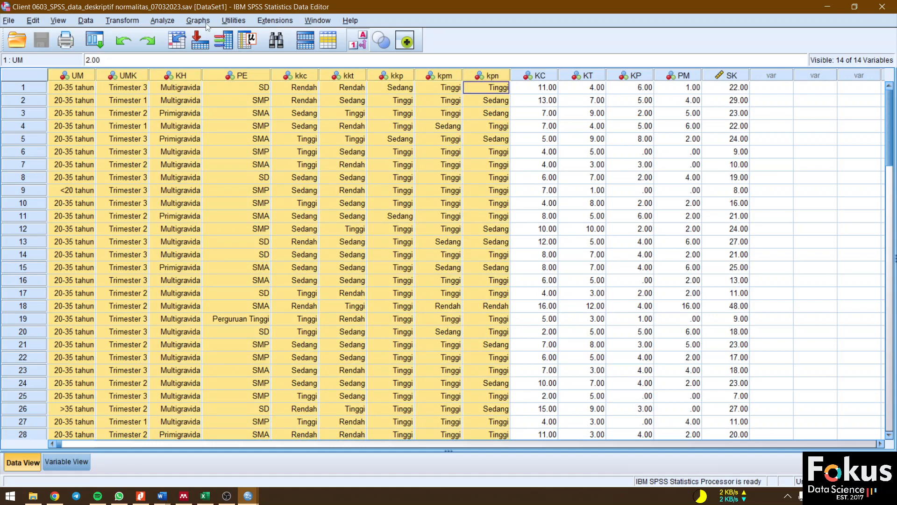
{"action": "left_click", "coordinate": [810, 101]}
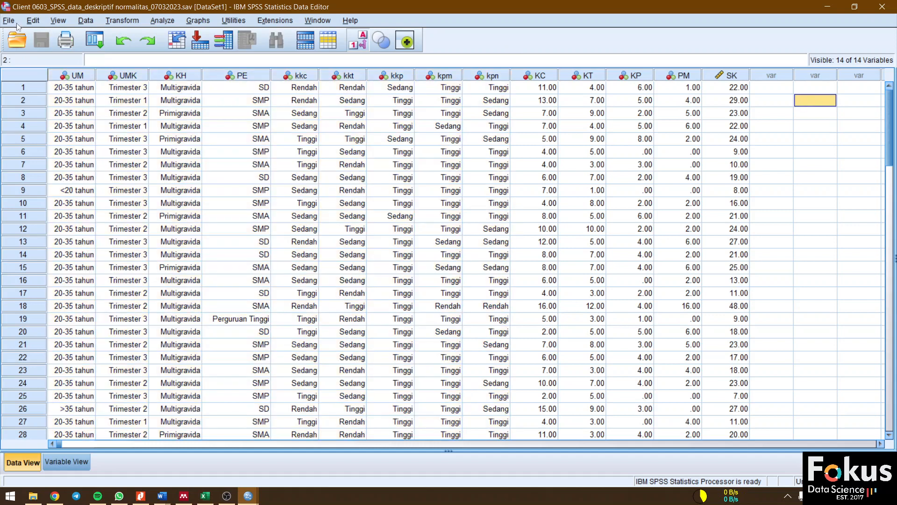
Start a Frequencies analysis and add the nine categorical variables from Umur [UM] through Kategori kepatuhan [kpn]
{"action": "left_click", "coordinate": [159, 21]}
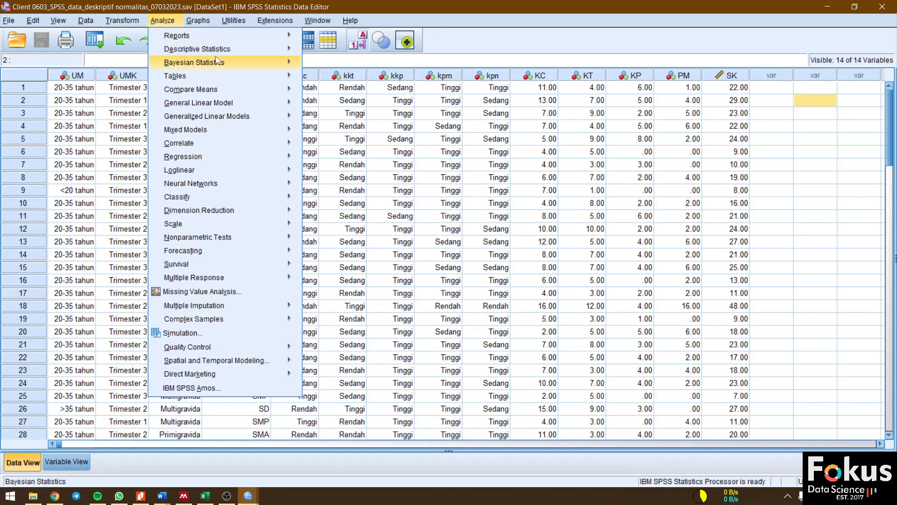
{"action": "mouse_move", "coordinate": [217, 53]}
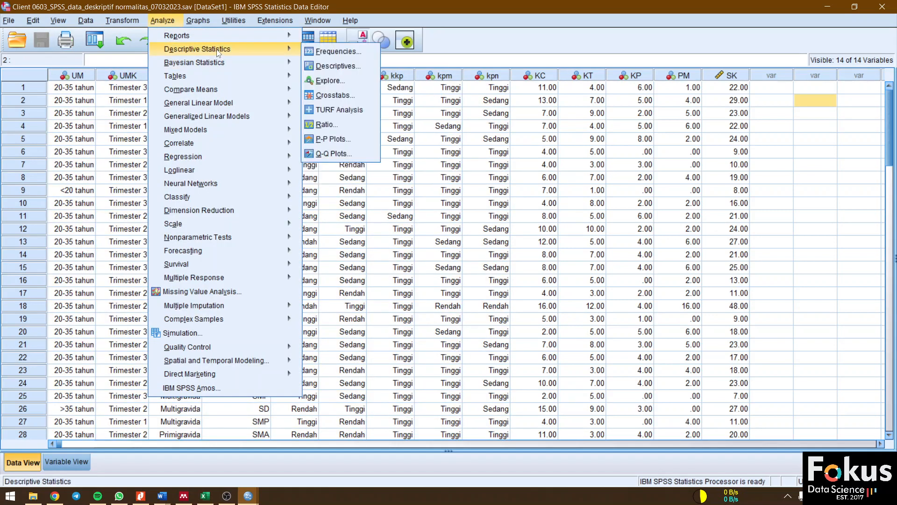
{"action": "left_click", "coordinate": [348, 54]}
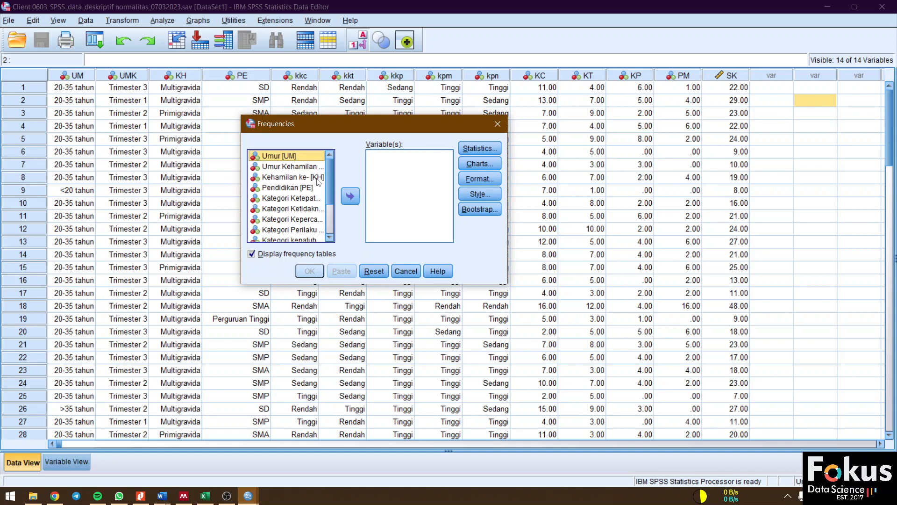
{"action": "scroll", "coordinate": [316, 205], "scroll_direction": "down", "scroll_amount": 2}
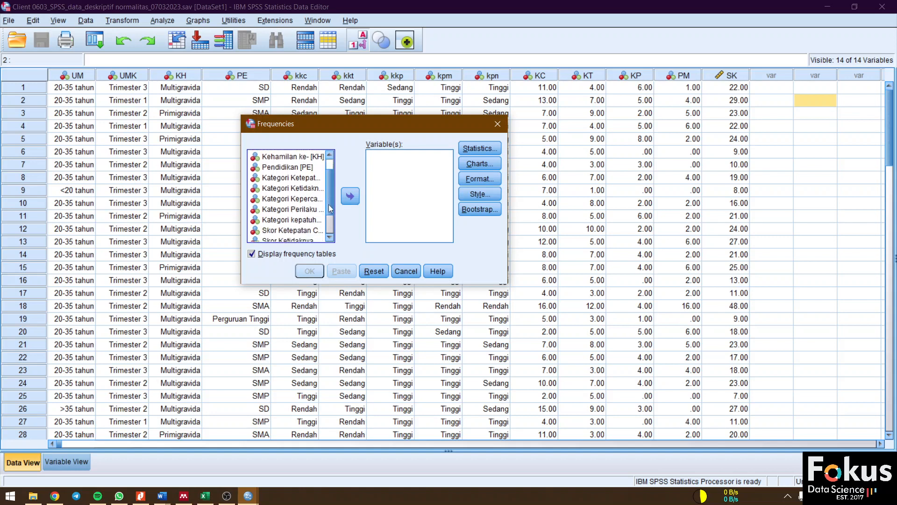
{"action": "left_click", "coordinate": [314, 218], "text": "shift"}
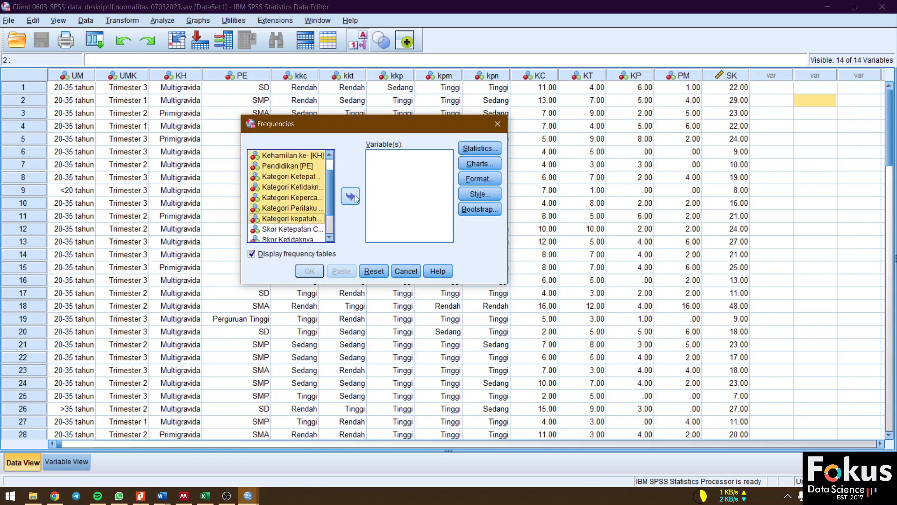
{"action": "scroll", "coordinate": [327, 201], "scroll_direction": "up", "scroll_amount": 2}
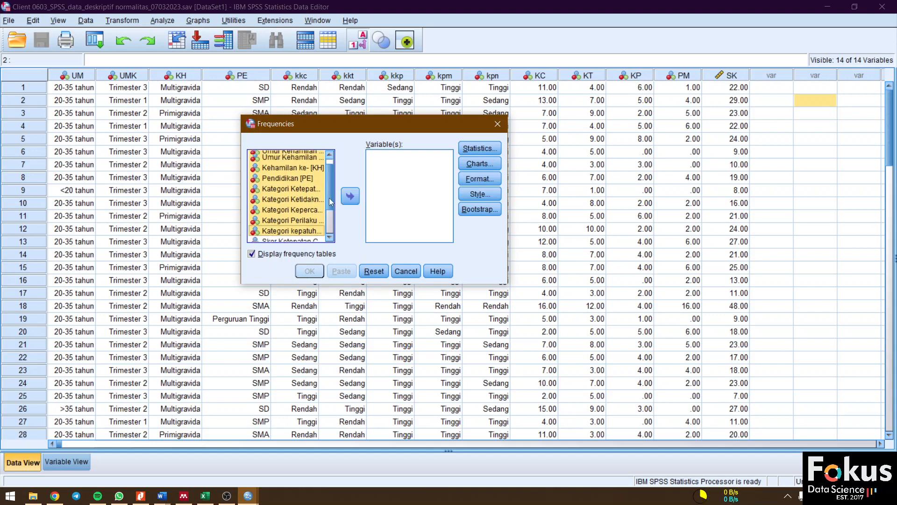
{"action": "scroll", "coordinate": [302, 164], "scroll_direction": "down", "scroll_amount": 5}
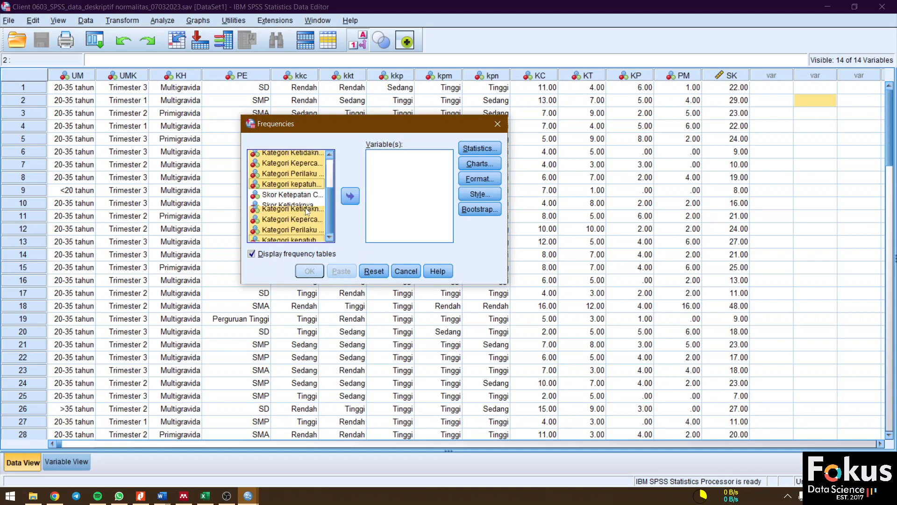
{"action": "scroll", "coordinate": [299, 162], "scroll_direction": "up", "scroll_amount": 5}
{"action": "left_click", "coordinate": [298, 156]}
{"action": "scroll", "coordinate": [300, 172], "scroll_direction": "down", "scroll_amount": 5}
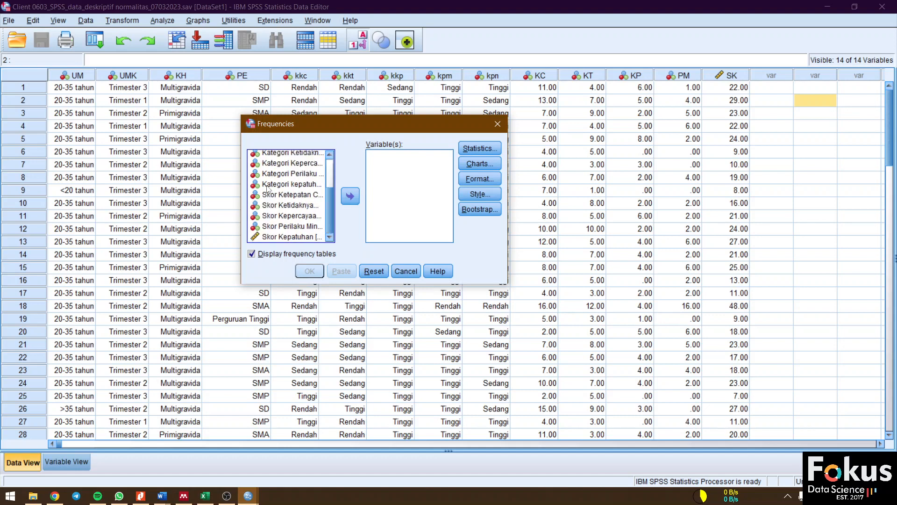
{"action": "left_click", "coordinate": [296, 184], "text": "shift"}
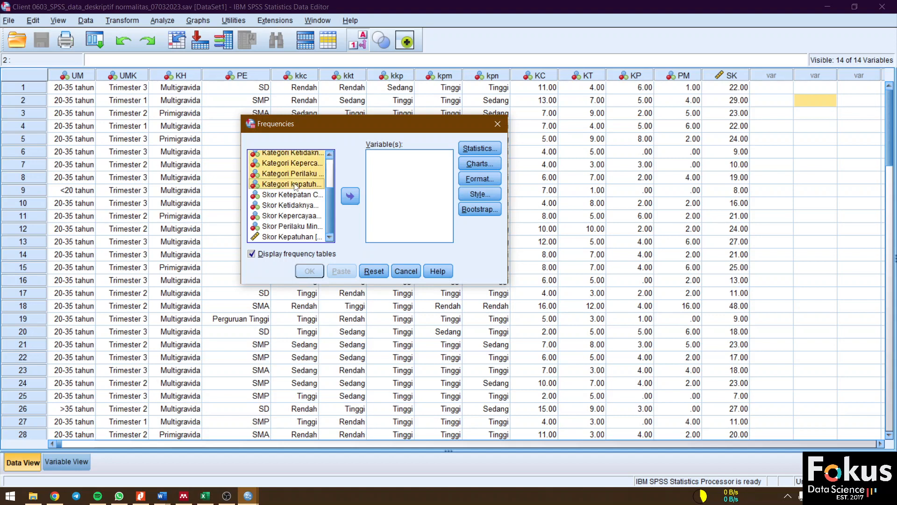
{"action": "left_click", "coordinate": [351, 198]}
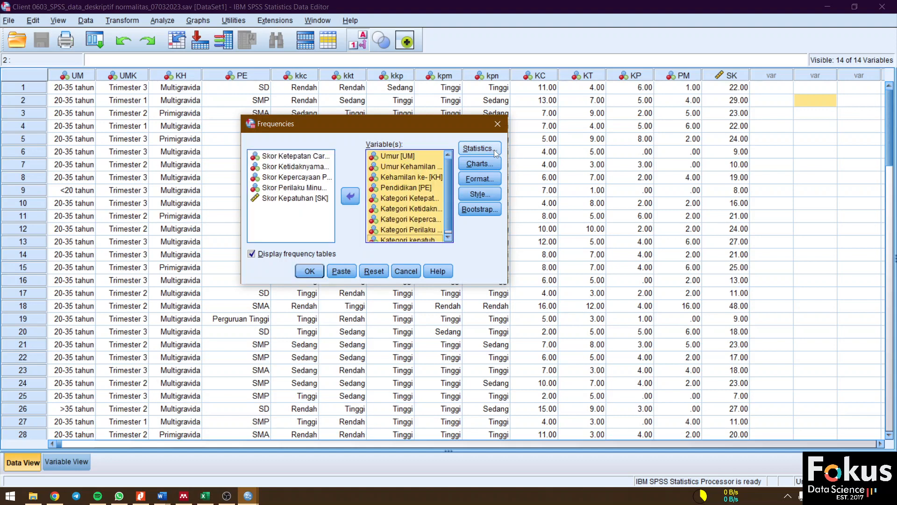
Request bar charts with frequencies as chart values and run the Frequencies analysis
{"action": "left_click", "coordinate": [480, 163]}
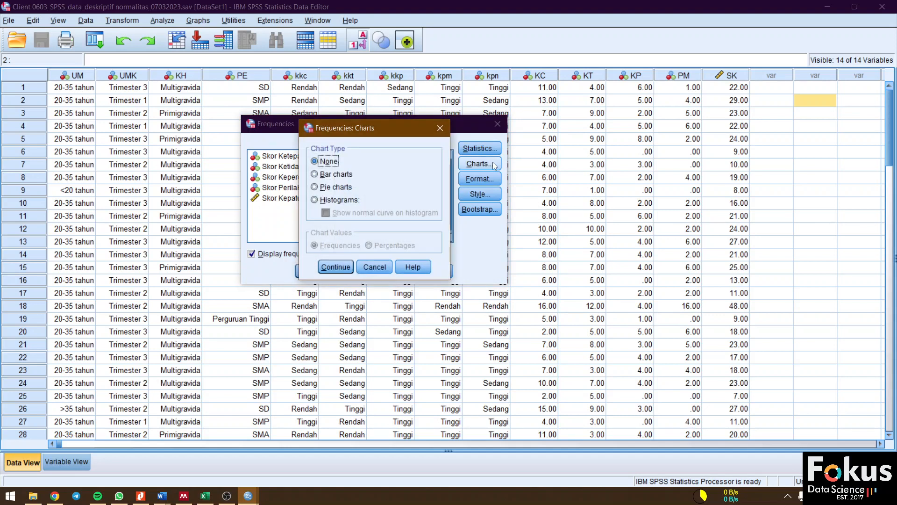
{"action": "left_click", "coordinate": [316, 174]}
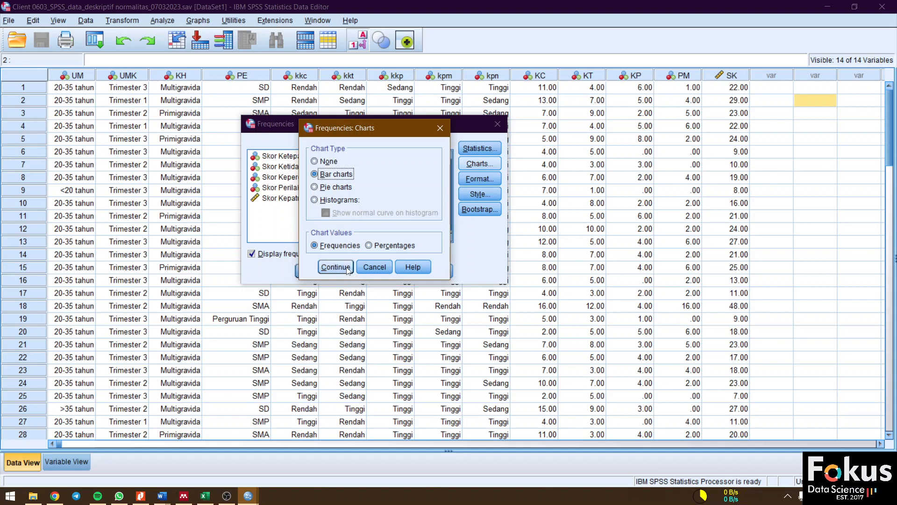
{"action": "left_click", "coordinate": [327, 267]}
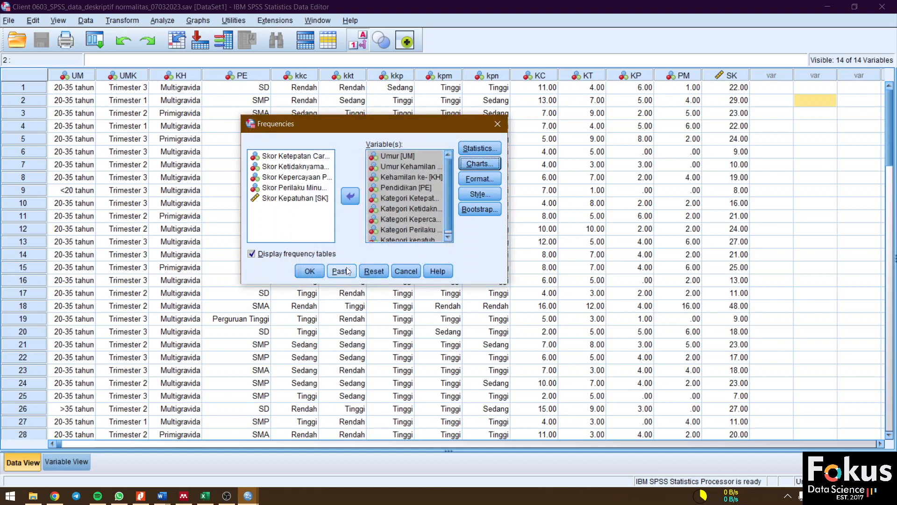
{"action": "left_click", "coordinate": [316, 273]}
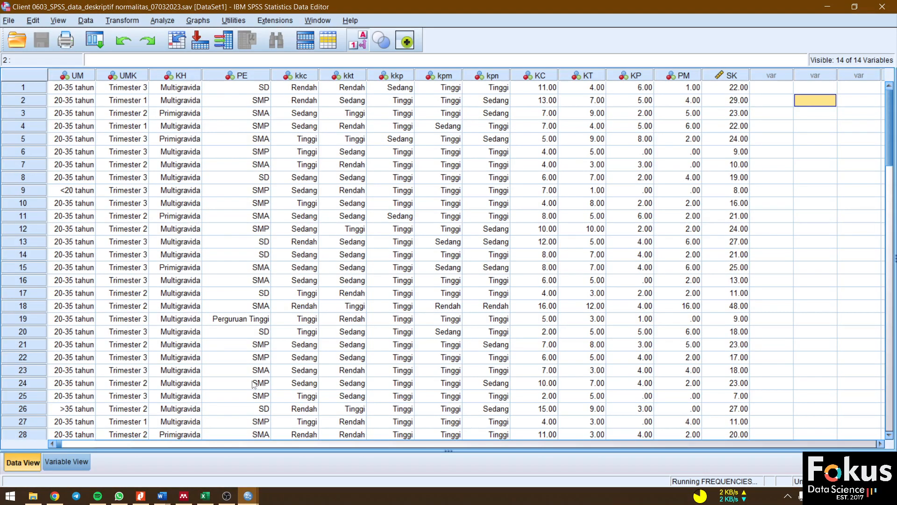
Switch to the Output2 viewer and examine the frequency tables and bar charts of the categorical variables down to Kategori kepatuhan
{"action": "mouse_move", "coordinate": [251, 497]}
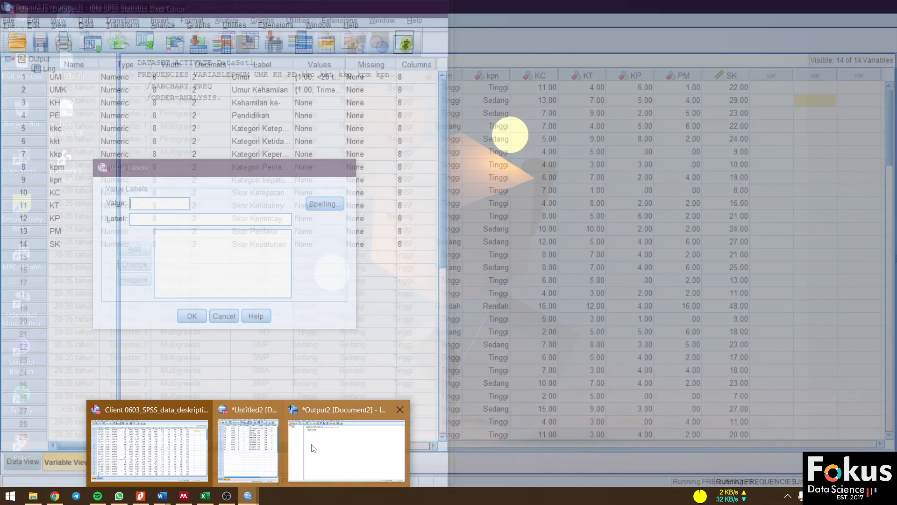
{"action": "left_click", "coordinate": [314, 447]}
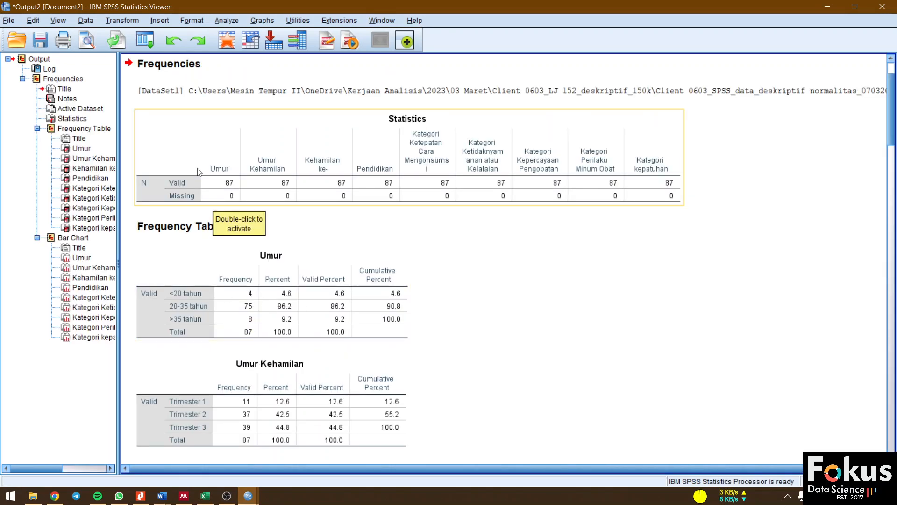
{"action": "left_click", "coordinate": [86, 149]}
{"action": "left_click", "coordinate": [89, 162]}
{"action": "scroll", "coordinate": [450, 378], "scroll_direction": "down", "scroll_amount": 3}
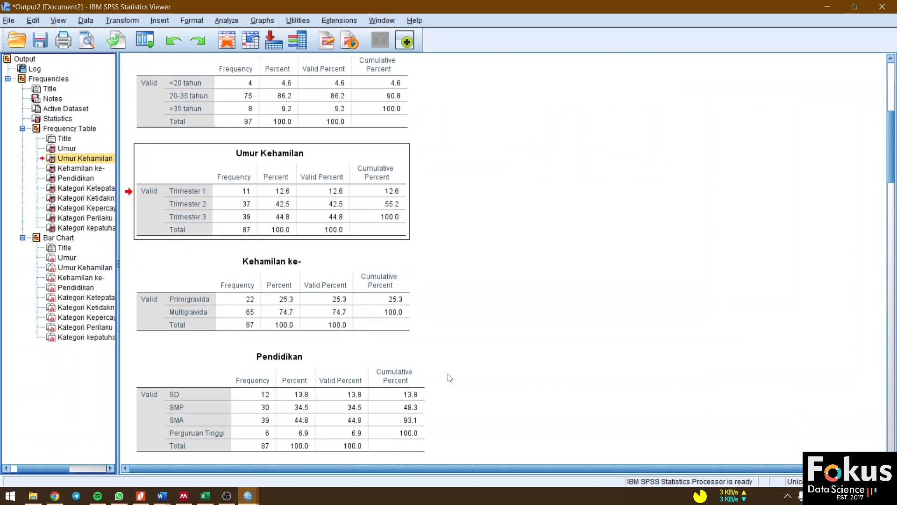
{"action": "left_click", "coordinate": [90, 229]}
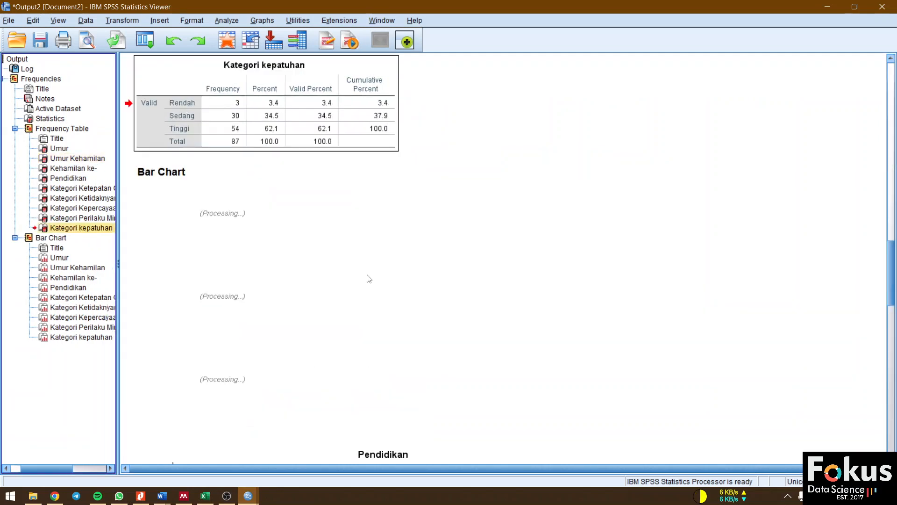
{"action": "scroll", "coordinate": [362, 222], "scroll_direction": "up", "scroll_amount": 2}
{"action": "left_click", "coordinate": [57, 248]}
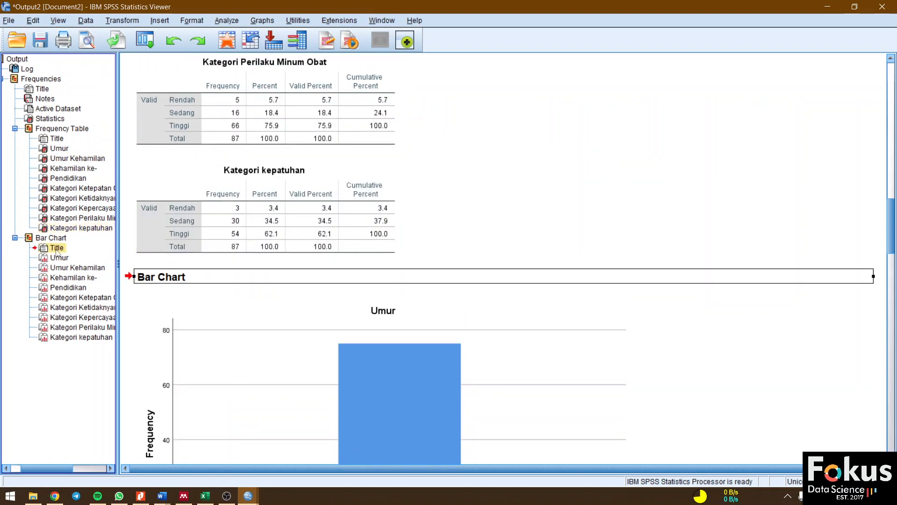
{"action": "scroll", "coordinate": [389, 366], "scroll_direction": "down", "scroll_amount": 20}
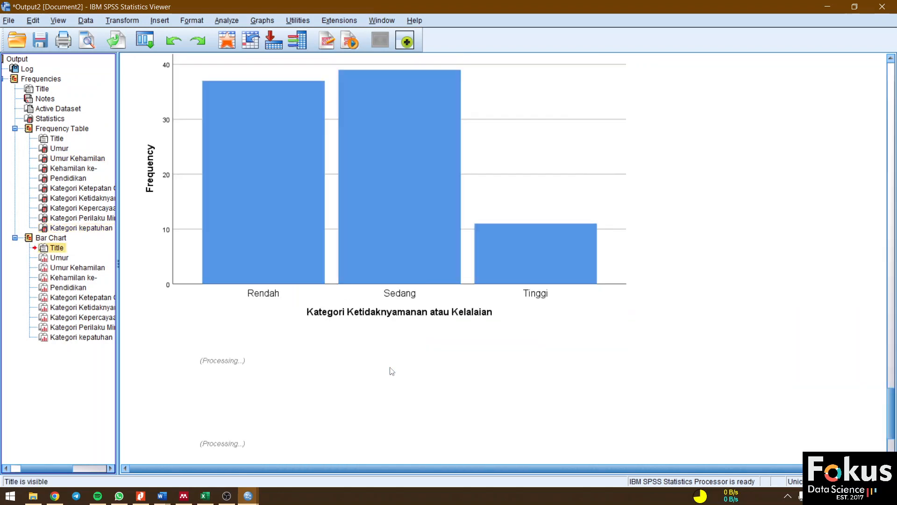
{"action": "left_click", "coordinate": [732, 272]}
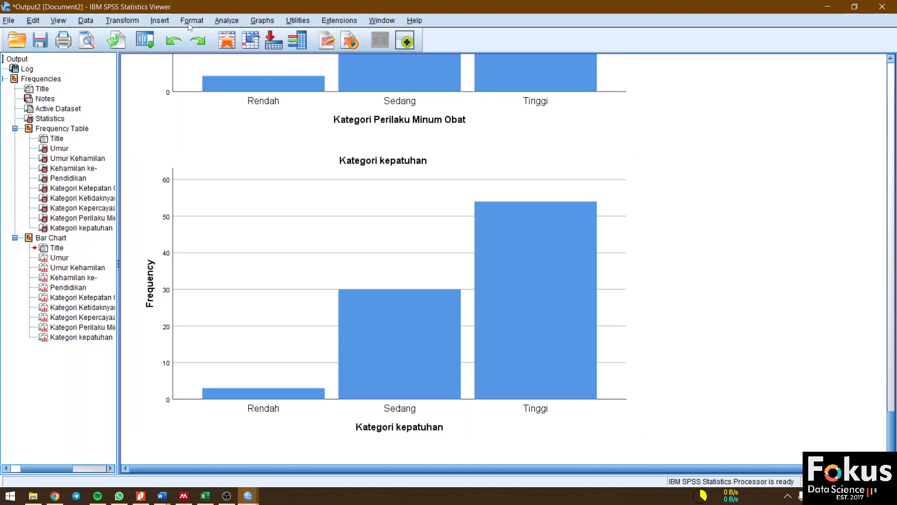
Set up a Crosstabs analysis with Kategori kepatuhan [kpn] as column and Umur through Kategori Perilaku Minum Obat as rows
{"action": "left_click", "coordinate": [222, 22]}
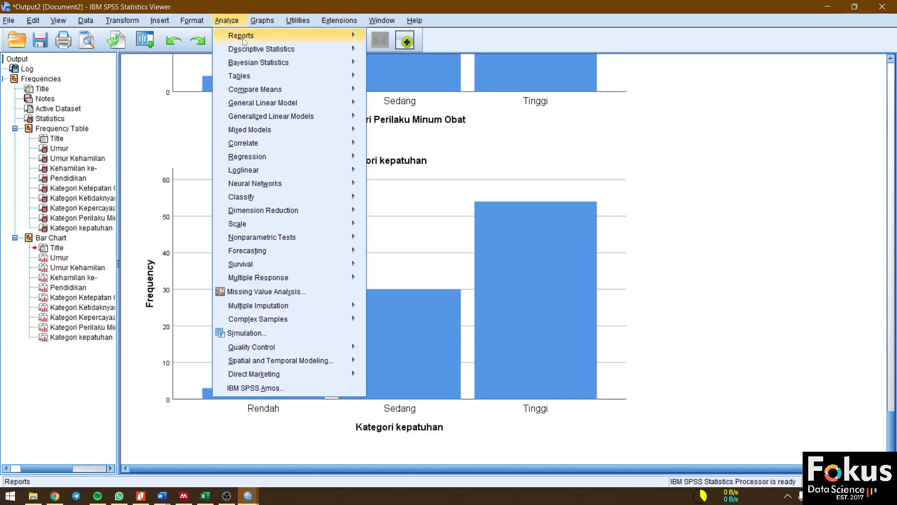
{"action": "mouse_move", "coordinate": [246, 49]}
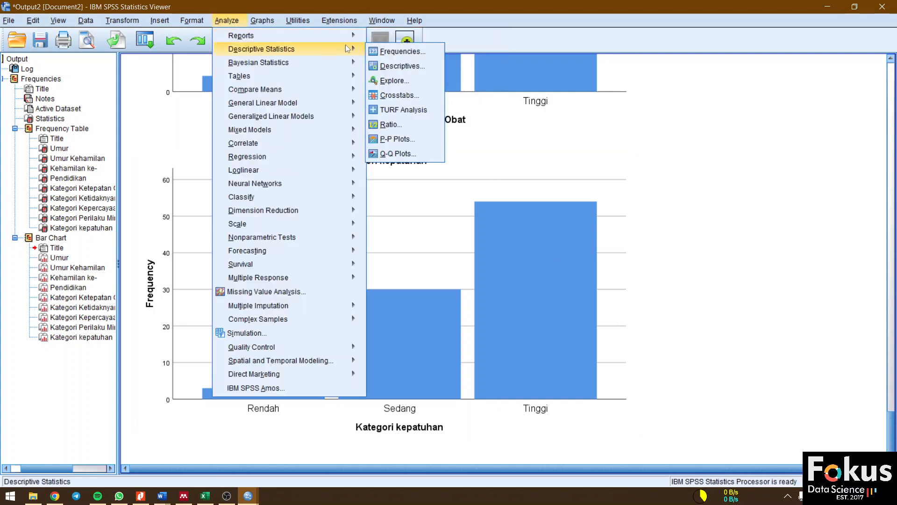
{"action": "left_click", "coordinate": [396, 95]}
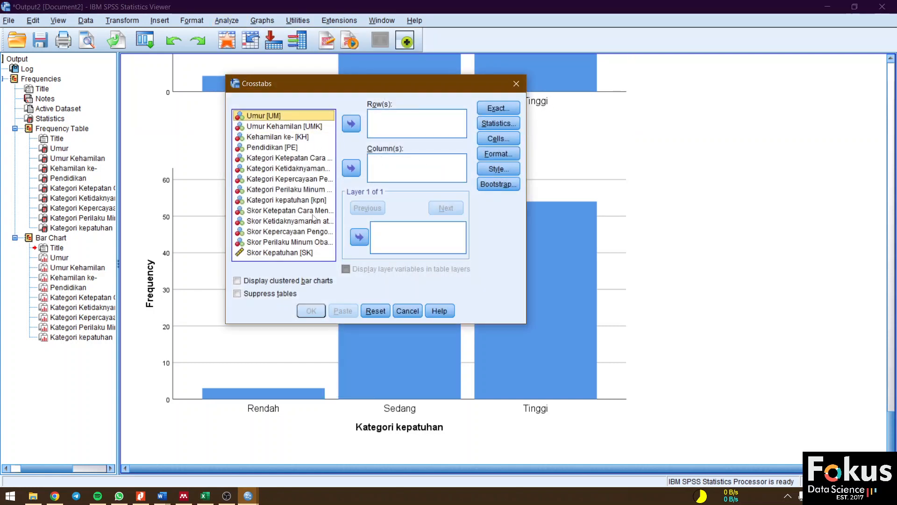
{"action": "left_click", "coordinate": [354, 169]}
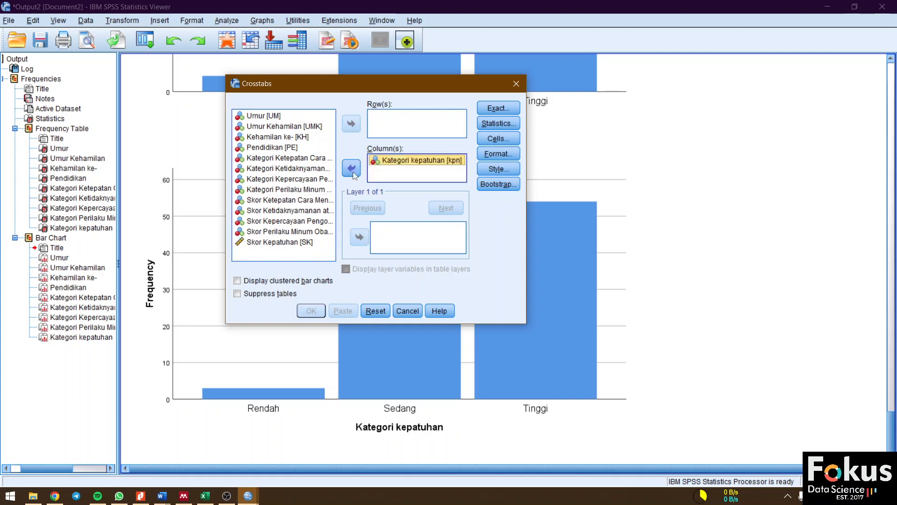
{"action": "left_click", "coordinate": [266, 116]}
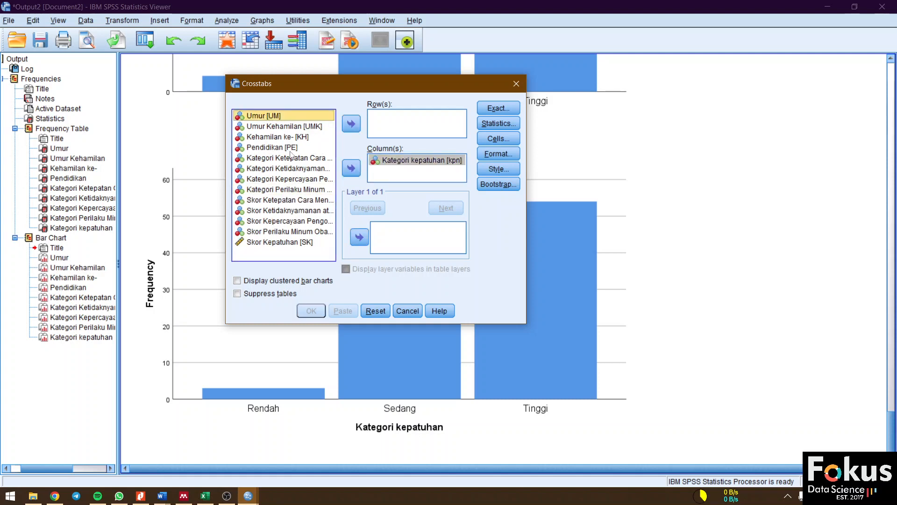
{"action": "left_click", "coordinate": [298, 190], "text": "shift"}
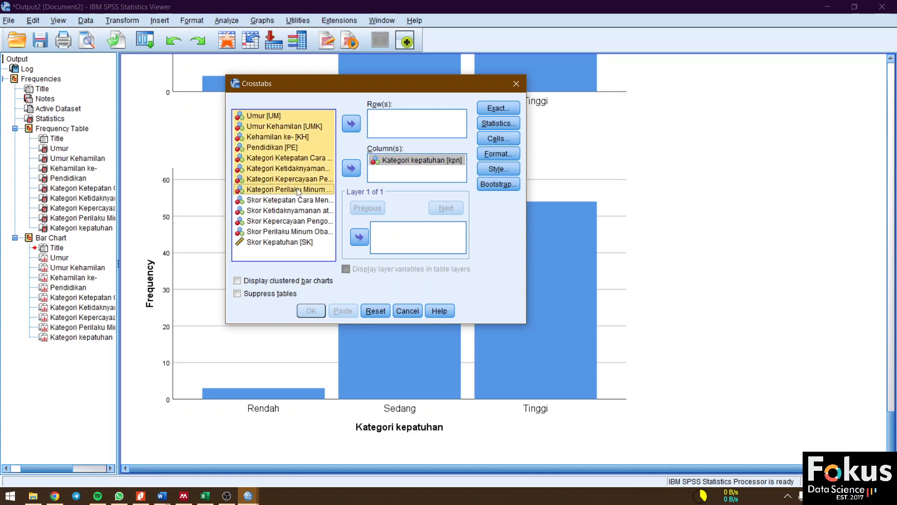
{"action": "left_click", "coordinate": [351, 124]}
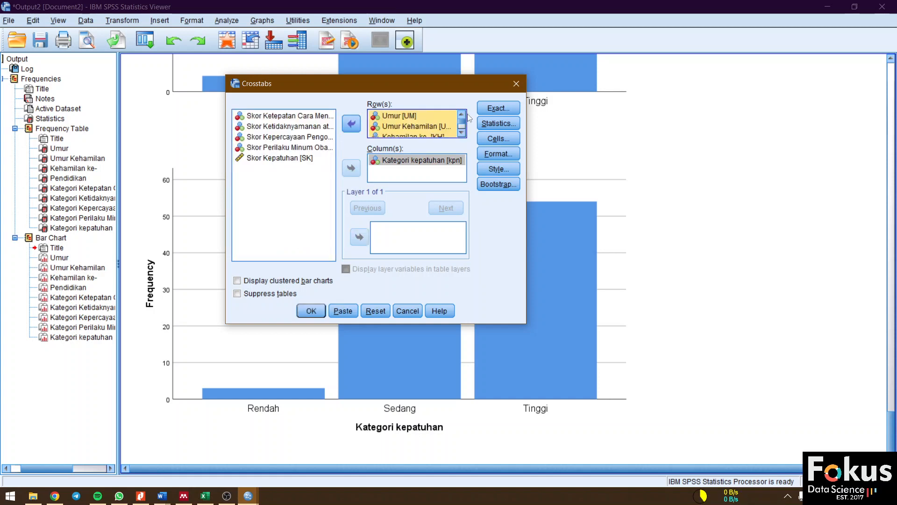
Run the crosstabs with clustered bar charts and review the resulting crosstabulations and charts through Kategori Perilaku Minum Obat
{"action": "left_click", "coordinate": [255, 284]}
{"action": "left_click", "coordinate": [313, 307]}
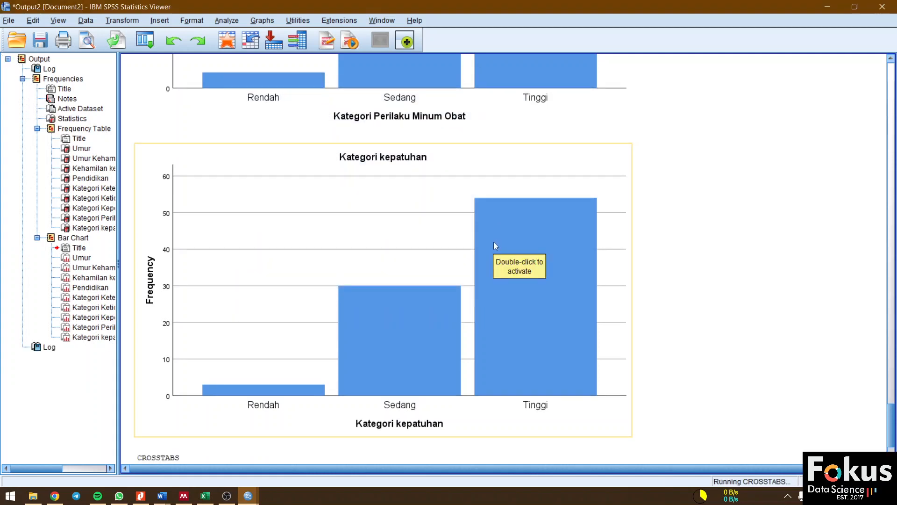
{"action": "left_click", "coordinate": [731, 214]}
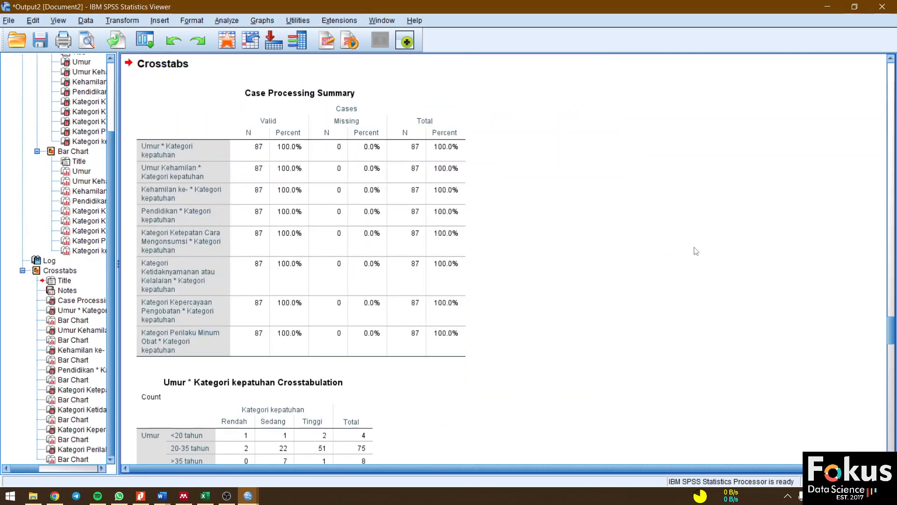
{"action": "scroll", "coordinate": [695, 251], "scroll_direction": "down", "scroll_amount": 3}
{"action": "scroll", "coordinate": [603, 246], "scroll_direction": "down", "scroll_amount": 18}
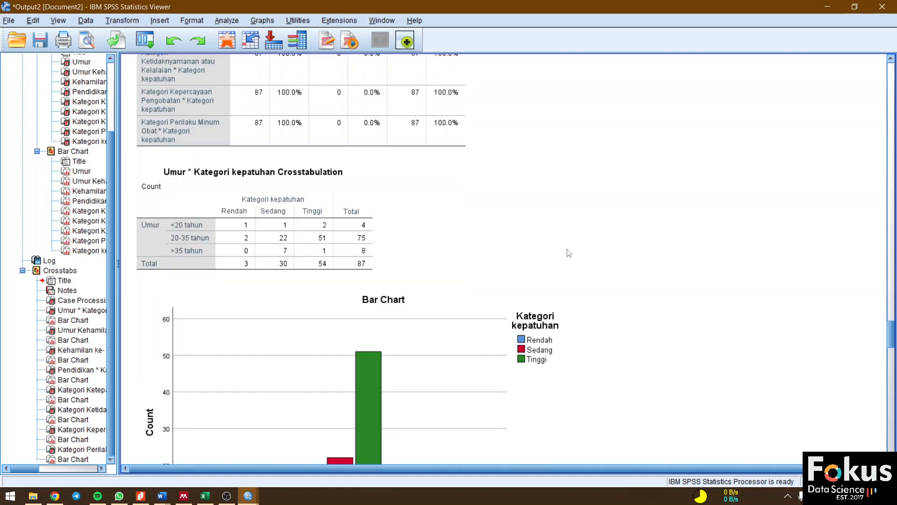
{"action": "scroll", "coordinate": [546, 246], "scroll_direction": "down", "scroll_amount": 20}
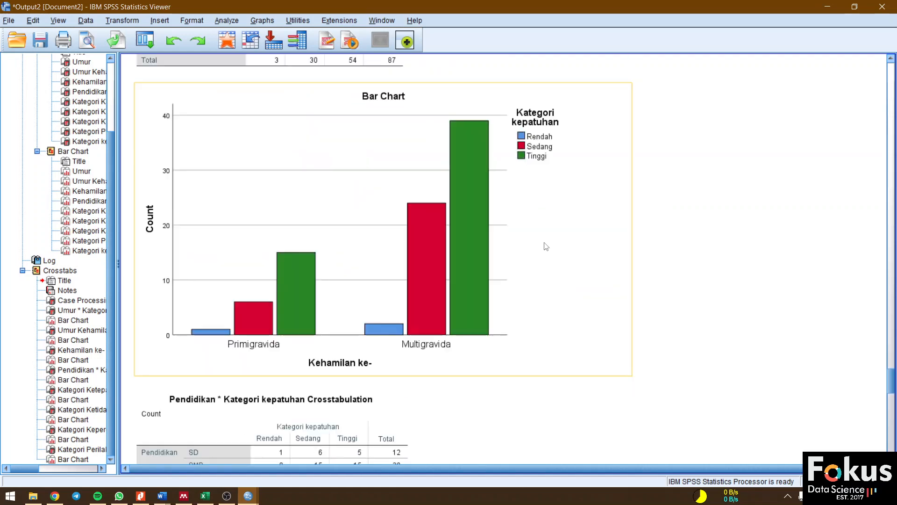
{"action": "scroll", "coordinate": [546, 246], "scroll_direction": "down", "scroll_amount": 18}
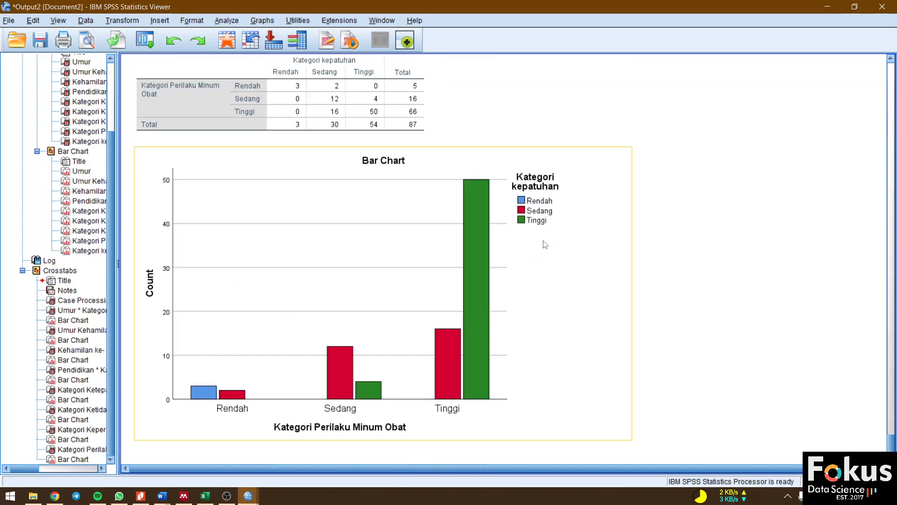
Switch to the Excel results workbook and examine the tables on the deskriptif 2 and Deskriptif 3 sheets, including the listed score variables
{"action": "scroll", "coordinate": [545, 244], "scroll_direction": "up", "scroll_amount": 20}
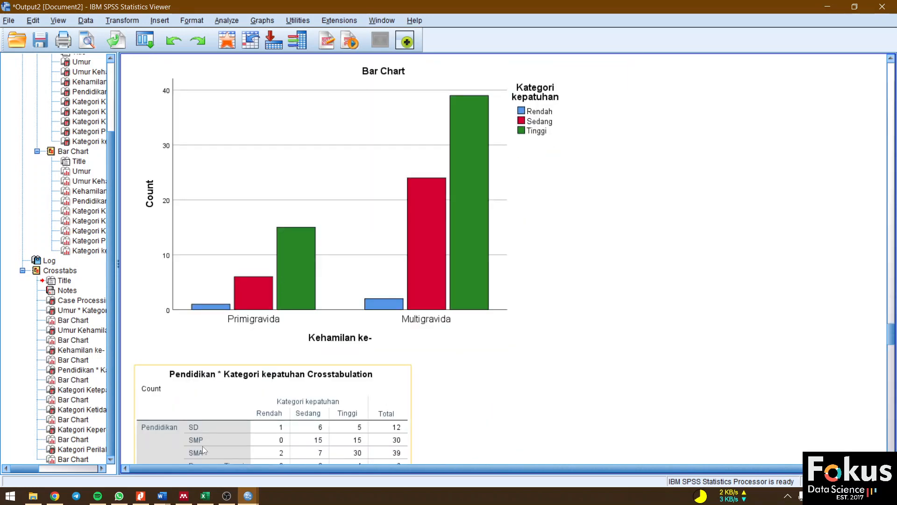
{"action": "mouse_move", "coordinate": [164, 497]}
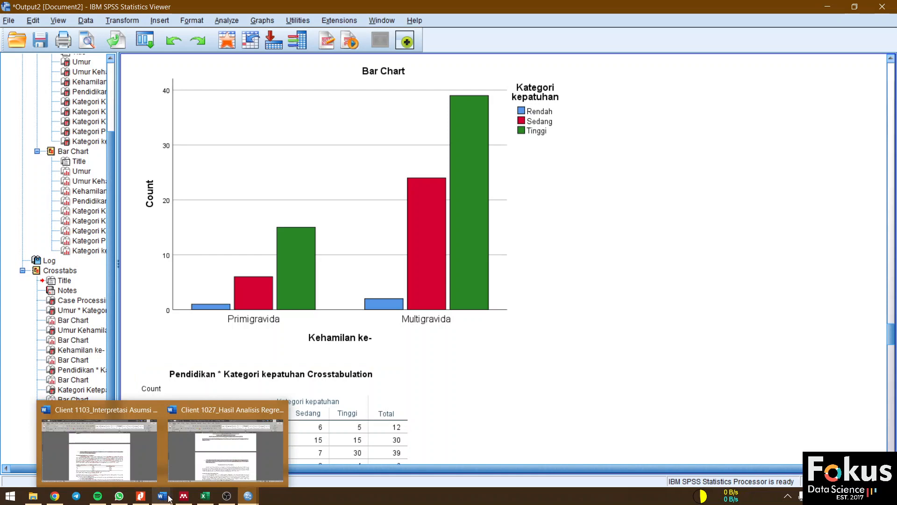
{"action": "left_click", "coordinate": [205, 496]}
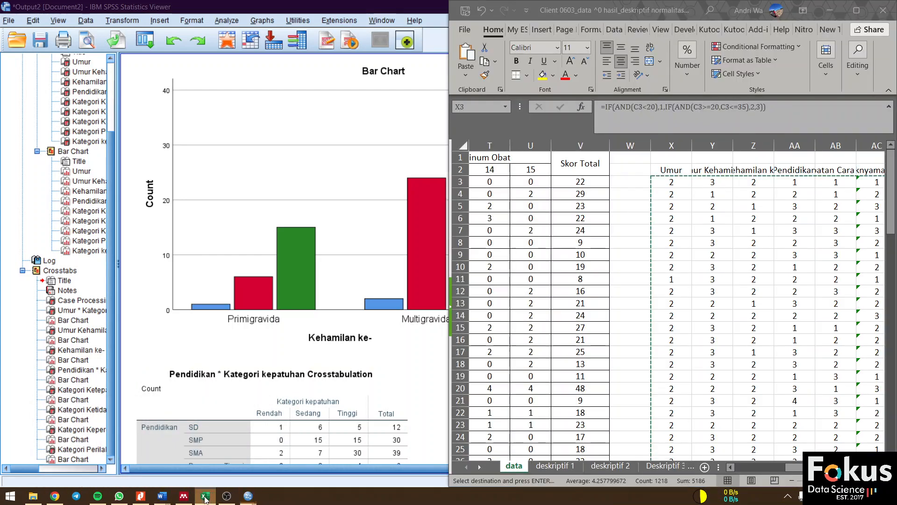
{"action": "left_click", "coordinate": [609, 467]}
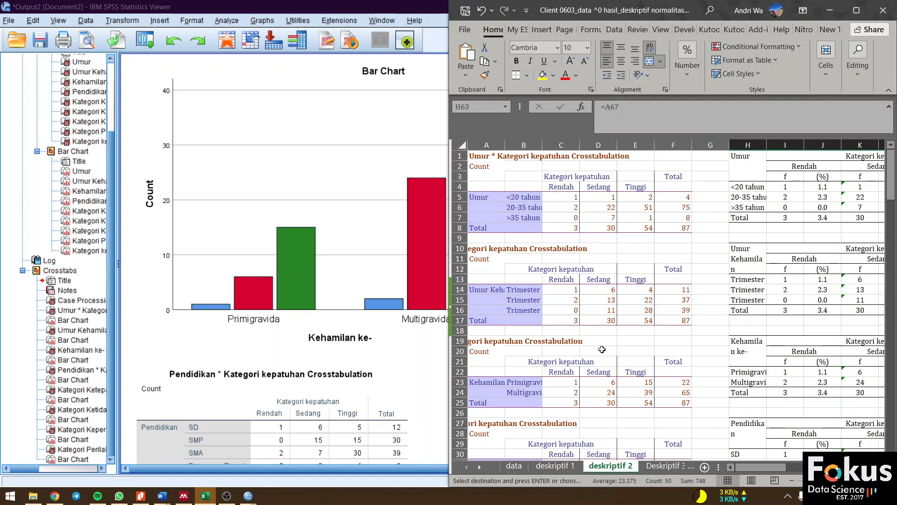
{"action": "left_click", "coordinate": [665, 466]}
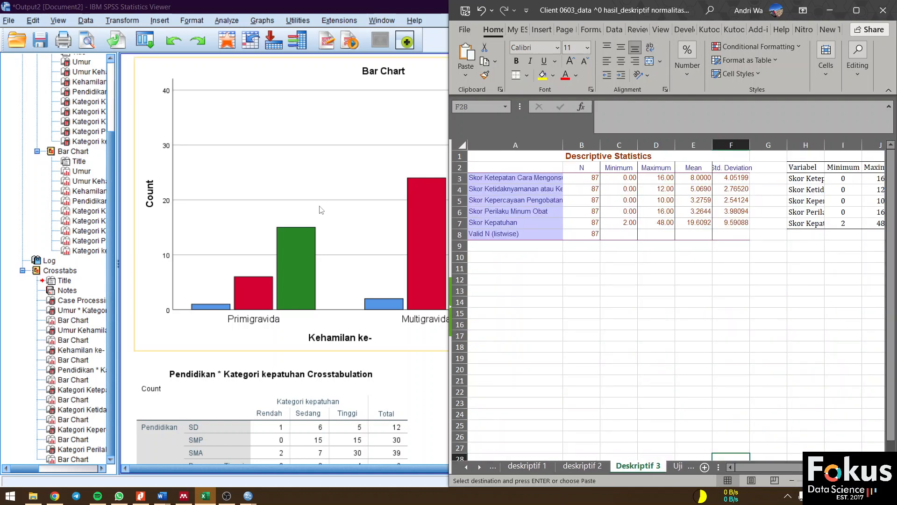
{"action": "left_click_drag", "start_coordinate": [508, 180], "coordinate": [504, 223]}
{"action": "left_click", "coordinate": [256, 210]}
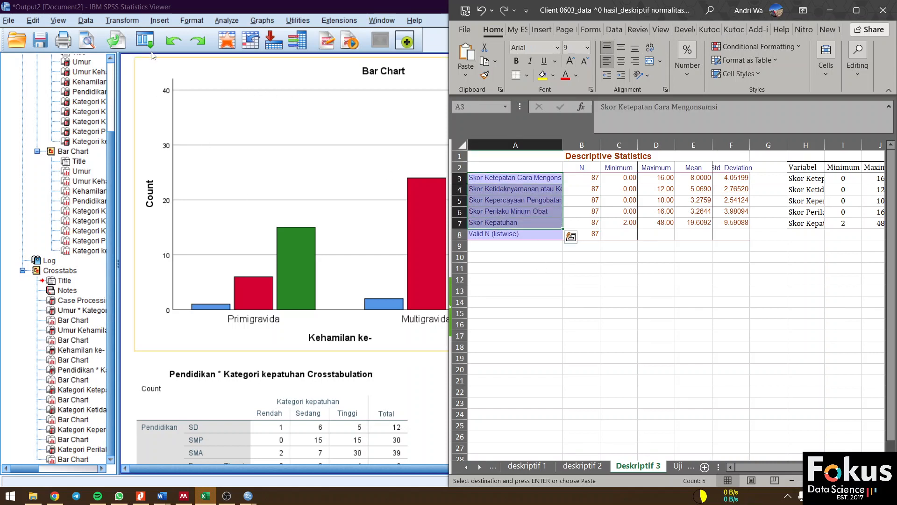
{"action": "left_click", "coordinate": [829, 10]}
Set up a Descriptives analysis in SPSS with the five score variables from Skor Ketepatan Cara Mengonsumsi through Skor Kepatuhan
{"action": "left_click", "coordinate": [228, 21]}
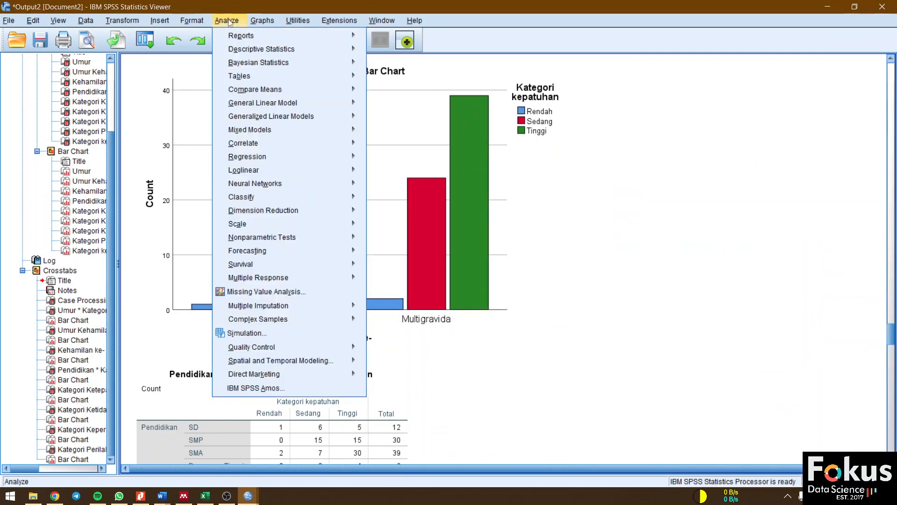
{"action": "mouse_move", "coordinate": [327, 49]}
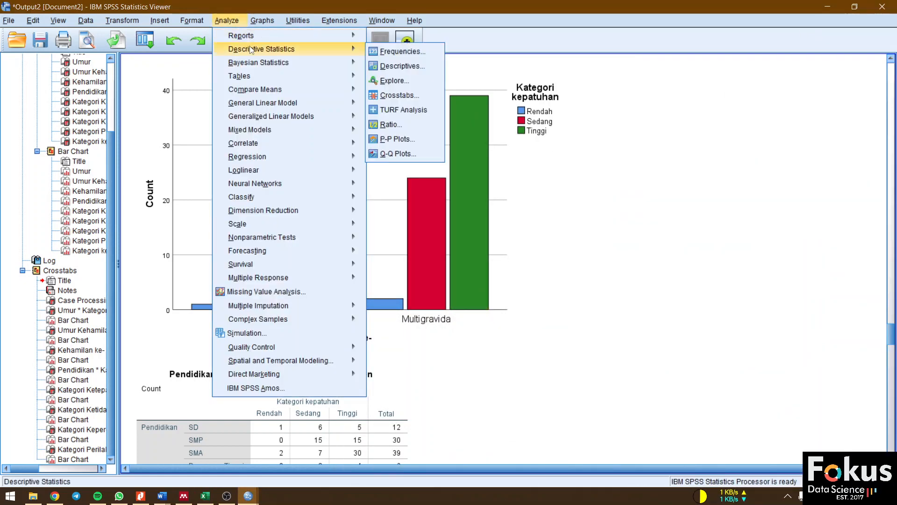
{"action": "left_click", "coordinate": [390, 66]}
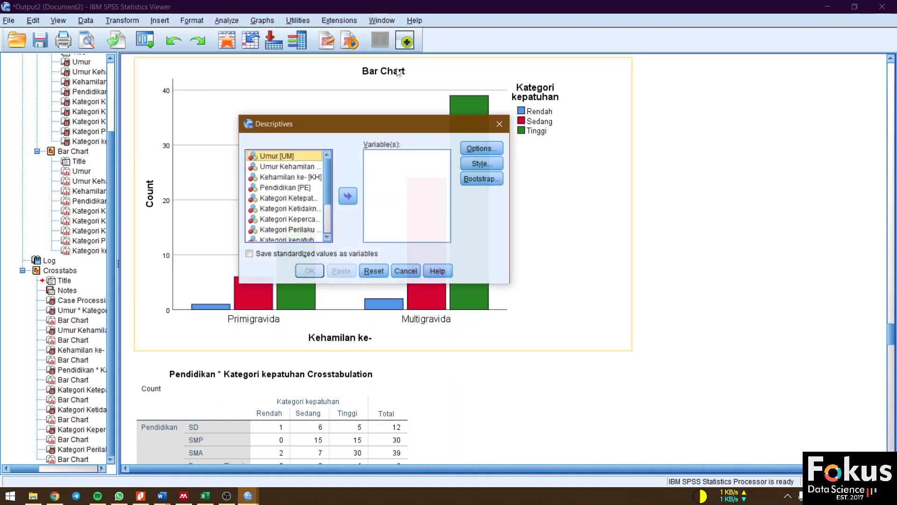
{"action": "scroll", "coordinate": [290, 197], "scroll_direction": "down", "scroll_amount": 3}
{"action": "left_click", "coordinate": [294, 195]}
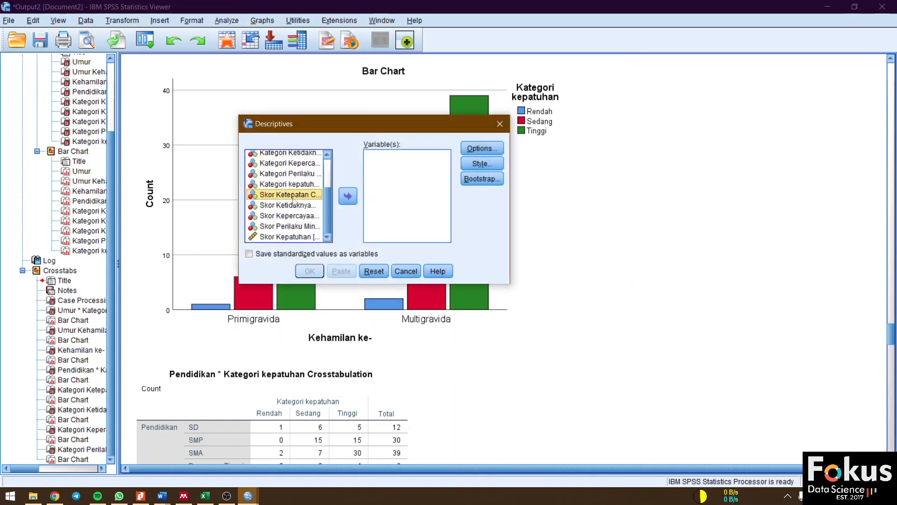
{"action": "left_click", "coordinate": [290, 237], "text": "shift"}
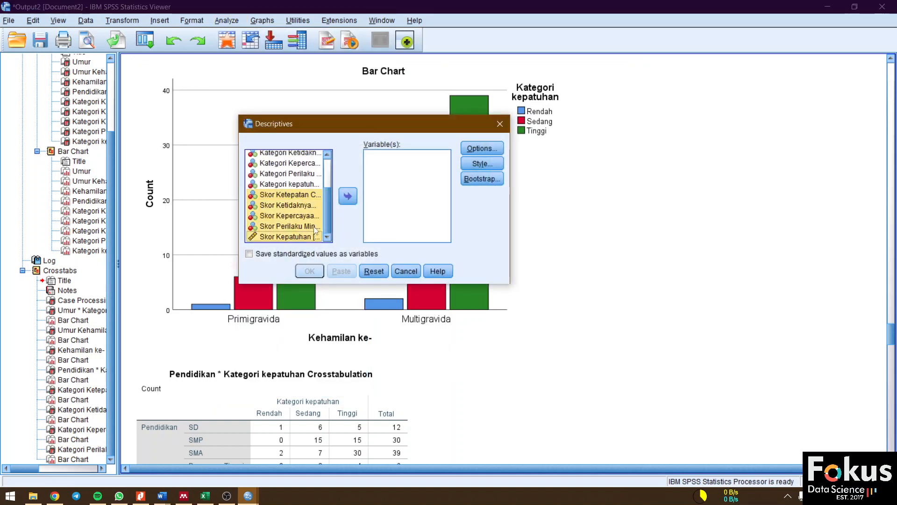
{"action": "left_click", "coordinate": [347, 196]}
Request mean, standard deviation, minimum and maximum in variable list order and run the Descriptives analysis
{"action": "left_click", "coordinate": [489, 150]}
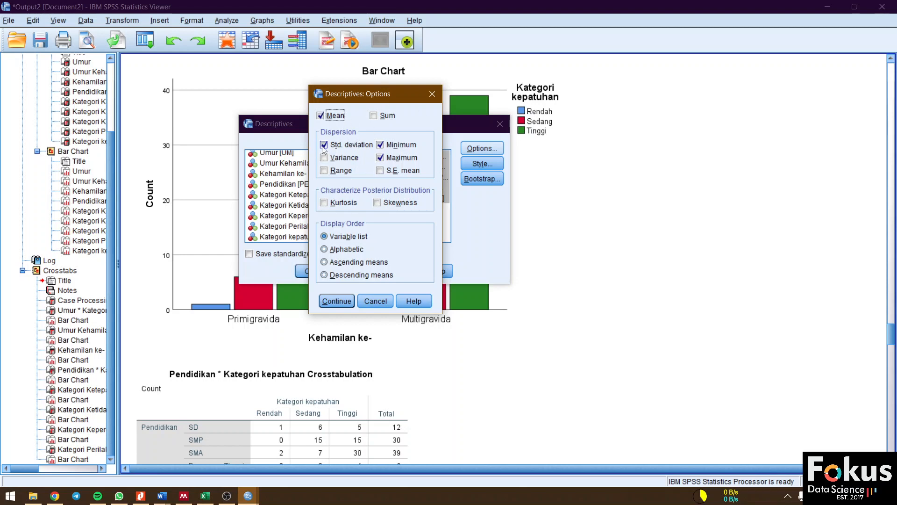
{"action": "left_click", "coordinate": [336, 300]}
{"action": "left_click", "coordinate": [309, 270]}
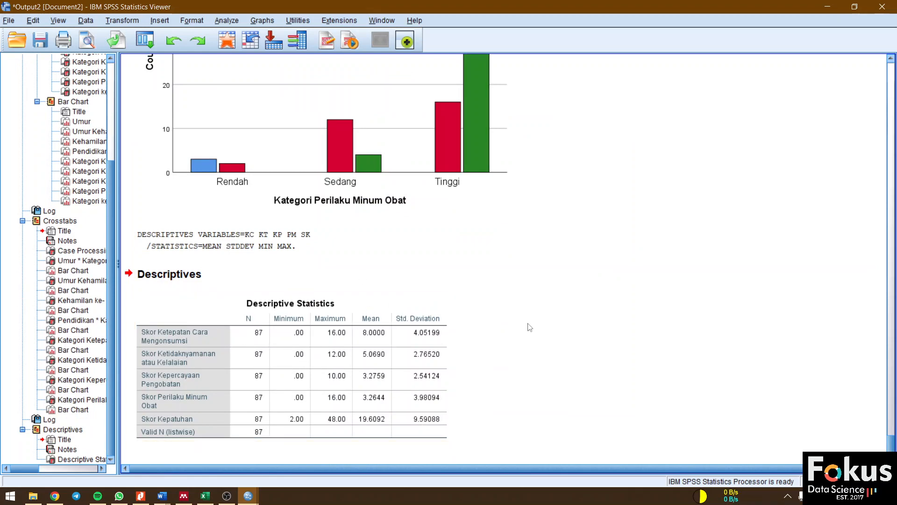
Copy all the frequency tables from Umur through Kategori kepatuhan out of the viewer's Frequency Table group
{"action": "scroll", "coordinate": [528, 320], "scroll_direction": "up", "scroll_amount": 15}
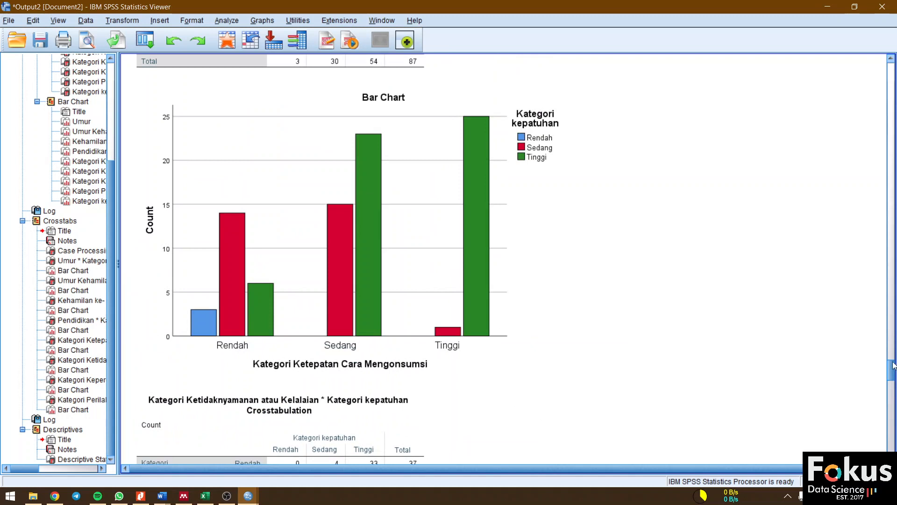
{"action": "left_click_drag", "start_coordinate": [892, 367], "coordinate": [890, 70]}
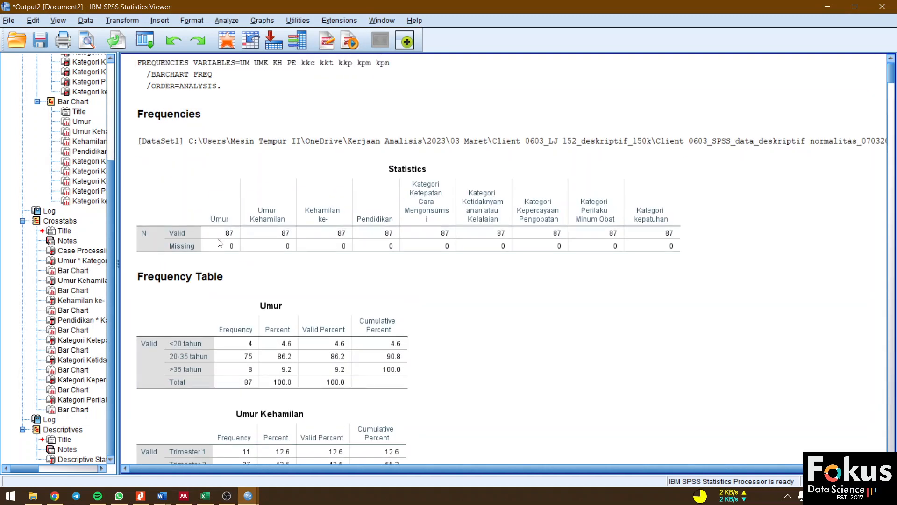
{"action": "scroll", "coordinate": [46, 116], "scroll_direction": "up", "scroll_amount": 4}
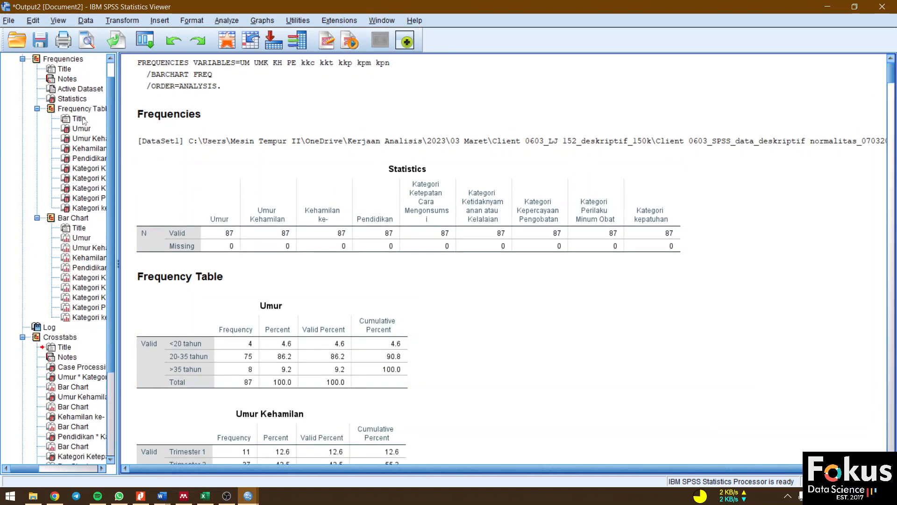
{"action": "left_click", "coordinate": [80, 129]}
{"action": "left_click", "coordinate": [83, 208], "text": "shift"}
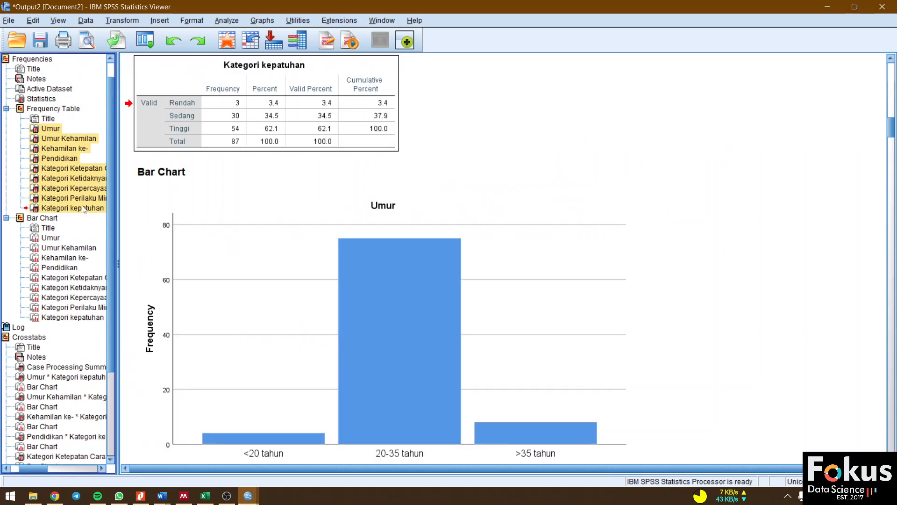
{"action": "right_click", "coordinate": [81, 204]}
{"action": "left_click", "coordinate": [93, 223]}
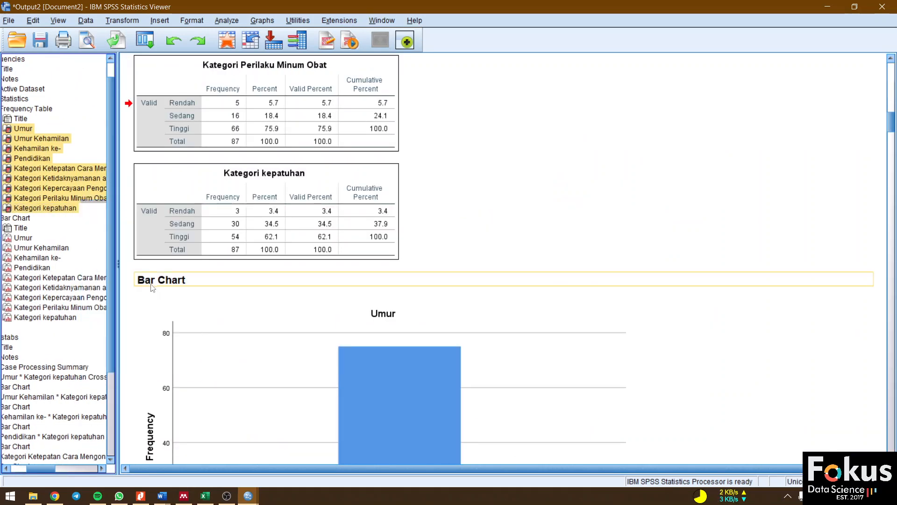
Switch to the Excel workbook, add a new worksheet and paste the frequency tables at cell B2 without text wrapping
{"action": "left_click", "coordinate": [205, 495]}
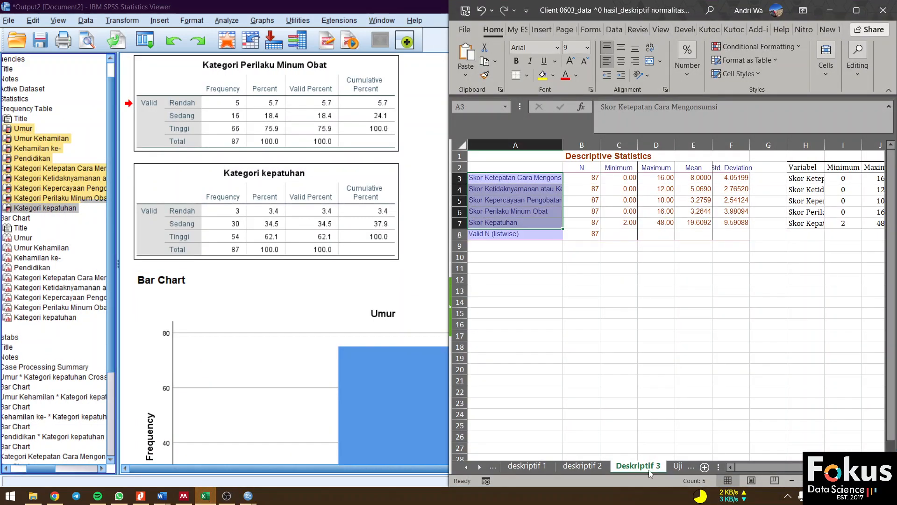
{"action": "left_click", "coordinate": [856, 11]}
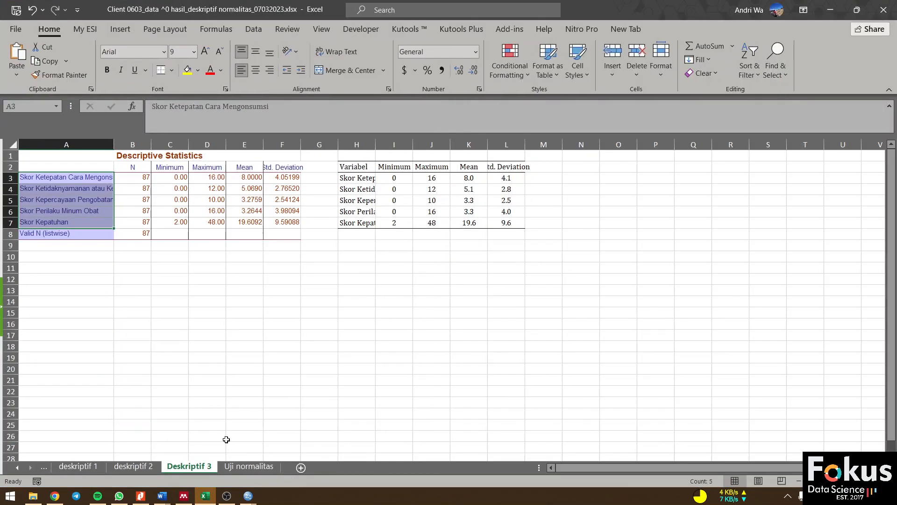
{"action": "left_click", "coordinate": [227, 466]}
{"action": "left_click", "coordinate": [303, 468]}
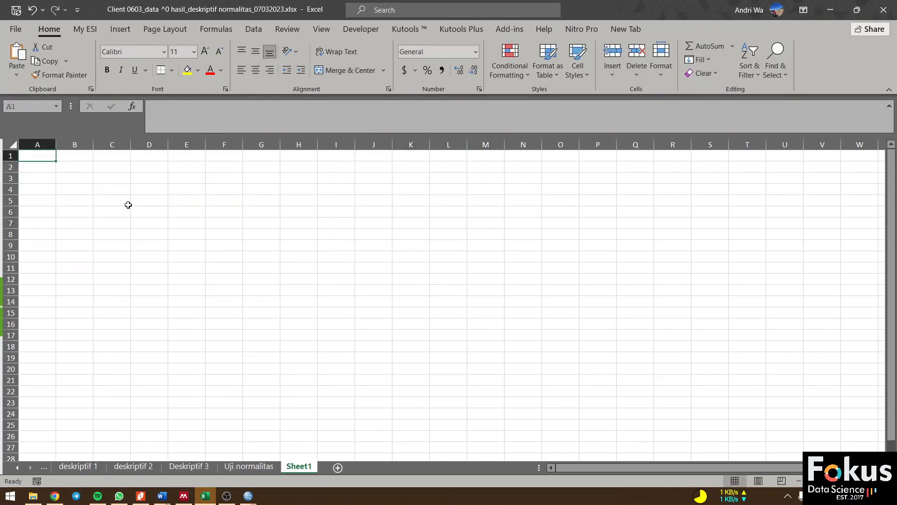
{"action": "right_click", "coordinate": [69, 169]}
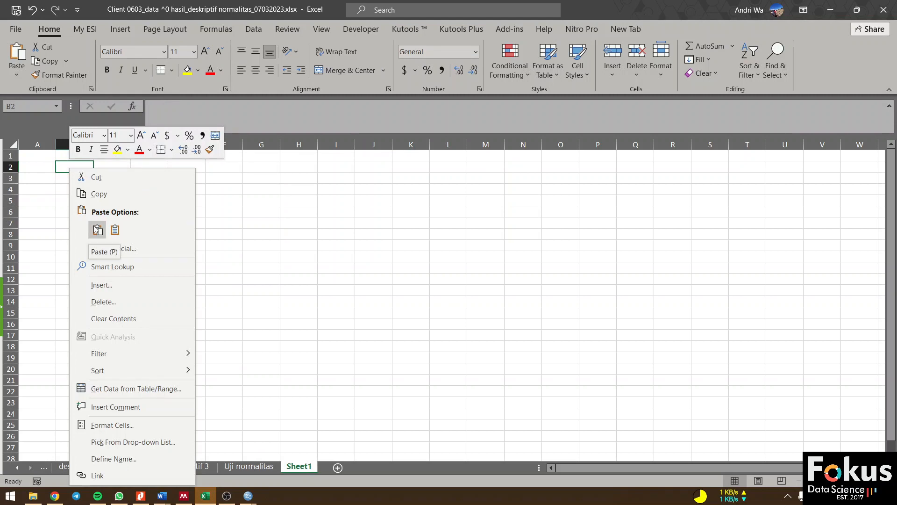
{"action": "left_click", "coordinate": [97, 229]}
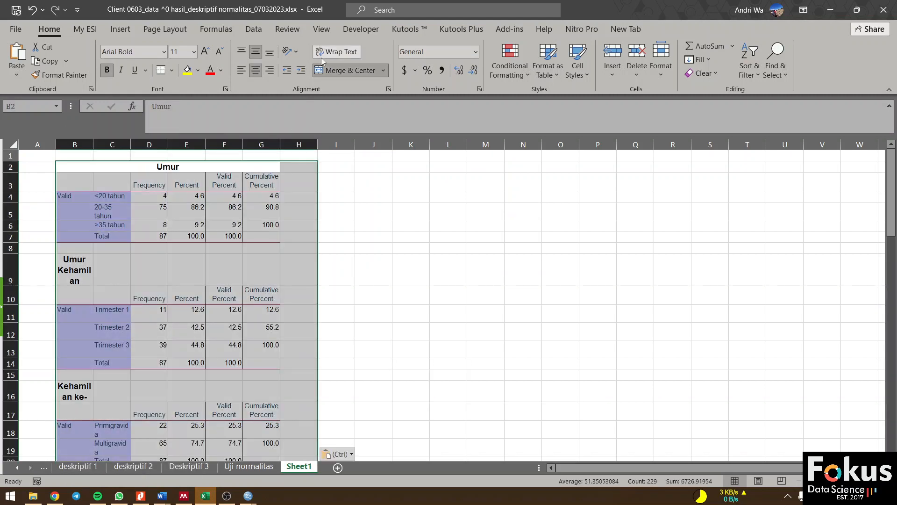
Examine the reworked frequency tables on deskriptif 1 and the crosstab tables on deskriptif 2, and return to Sheet1
{"action": "left_click", "coordinate": [97, 468]}
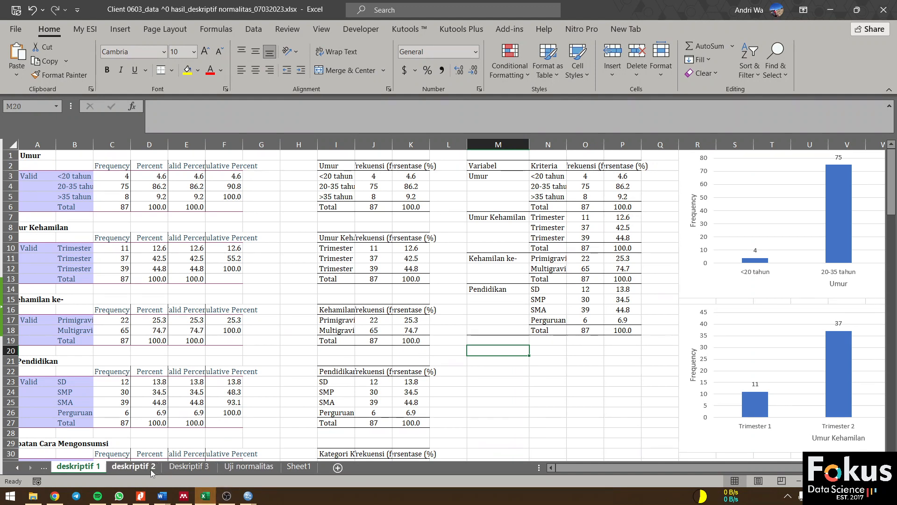
{"action": "left_click", "coordinate": [135, 467]}
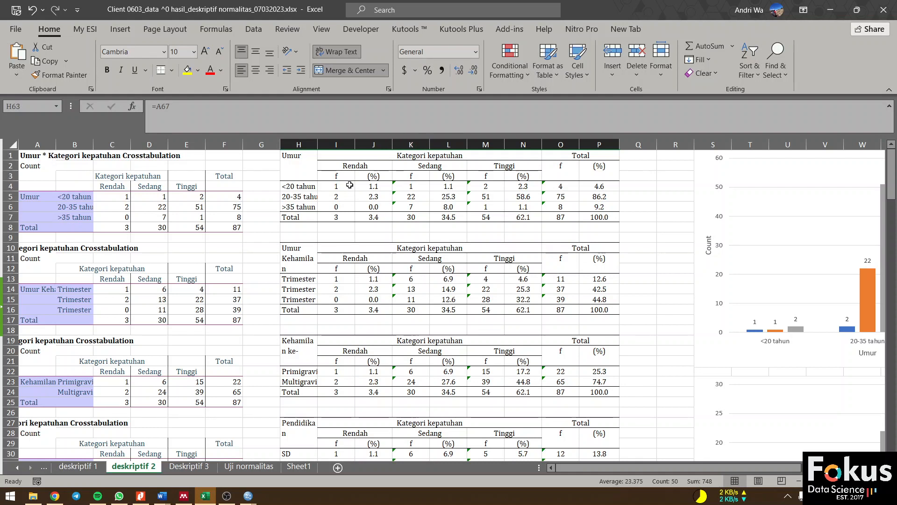
{"action": "left_click_drag", "start_coordinate": [299, 145], "coordinate": [498, 141]}
{"action": "left_click_drag", "start_coordinate": [297, 159], "coordinate": [598, 218]}
{"action": "left_click", "coordinate": [78, 466]}
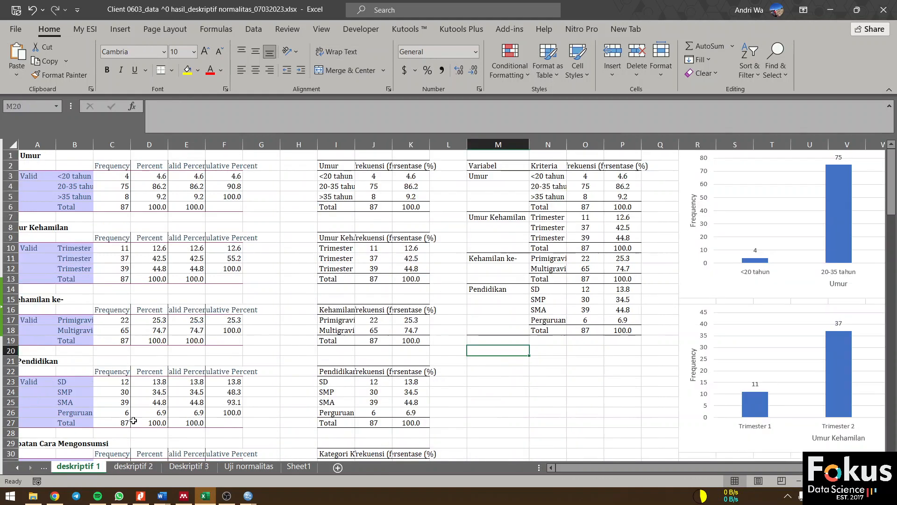
{"action": "left_click_drag", "start_coordinate": [334, 176], "coordinate": [411, 207]}
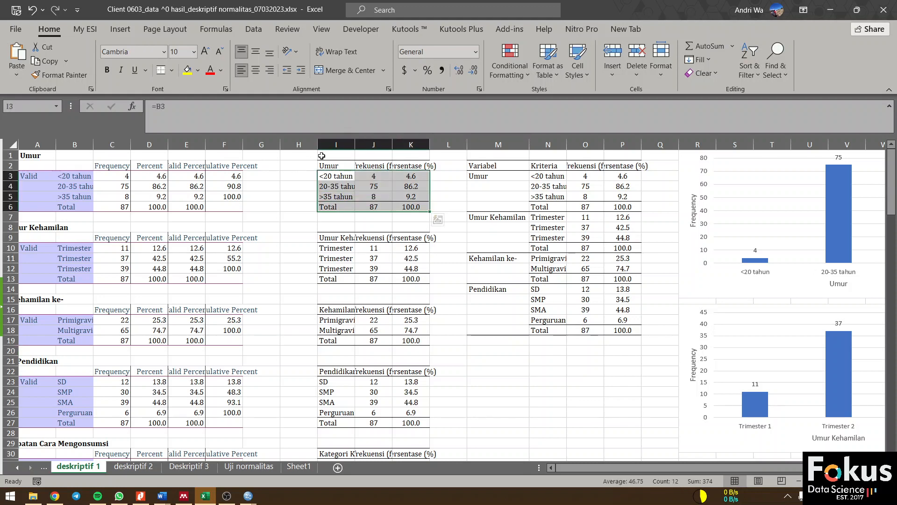
{"action": "left_click_drag", "start_coordinate": [329, 143], "coordinate": [411, 143]}
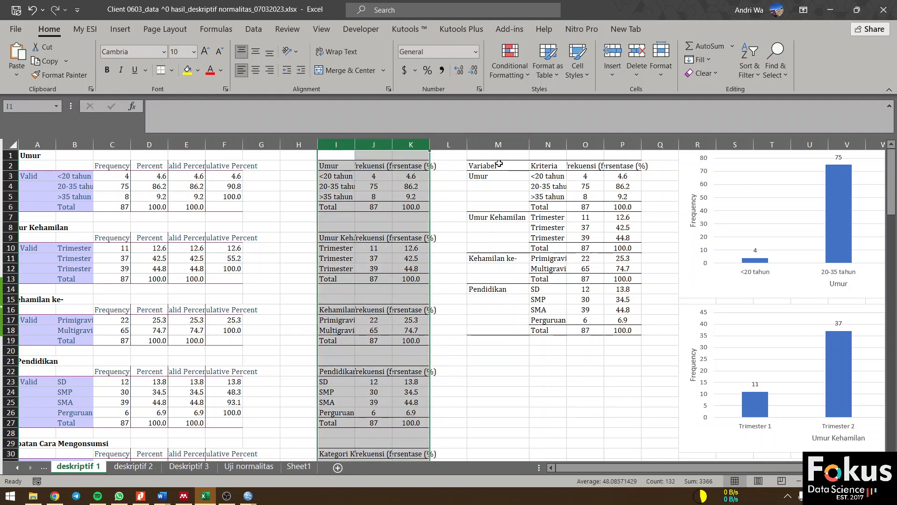
{"action": "left_click_drag", "start_coordinate": [496, 166], "coordinate": [622, 328]}
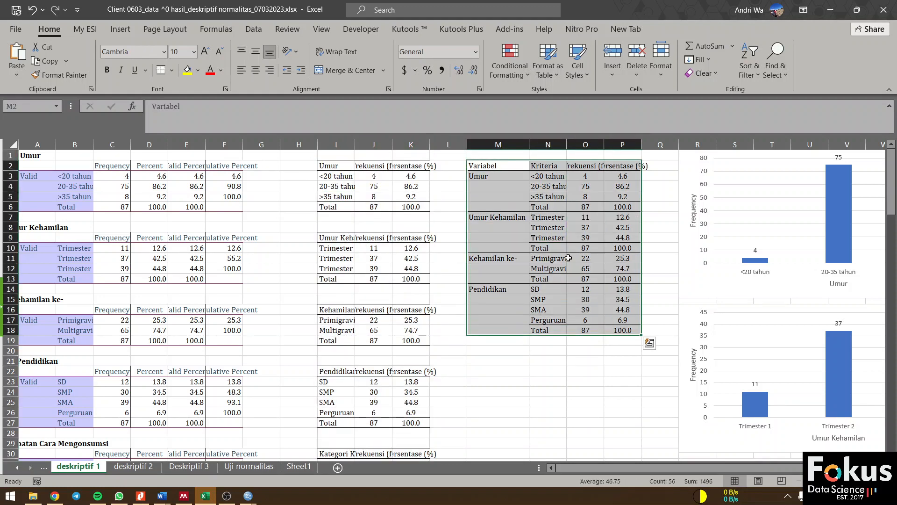
{"action": "left_click", "coordinate": [133, 466]}
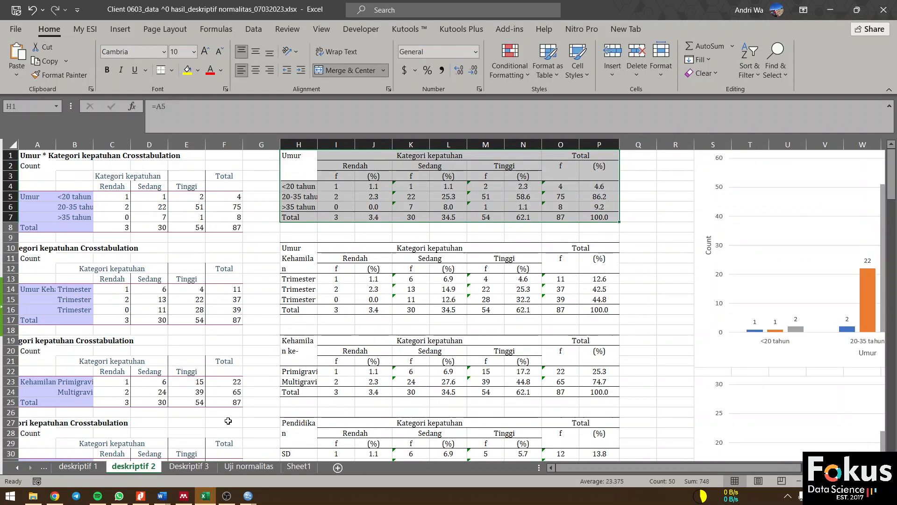
{"action": "left_click", "coordinate": [299, 466]}
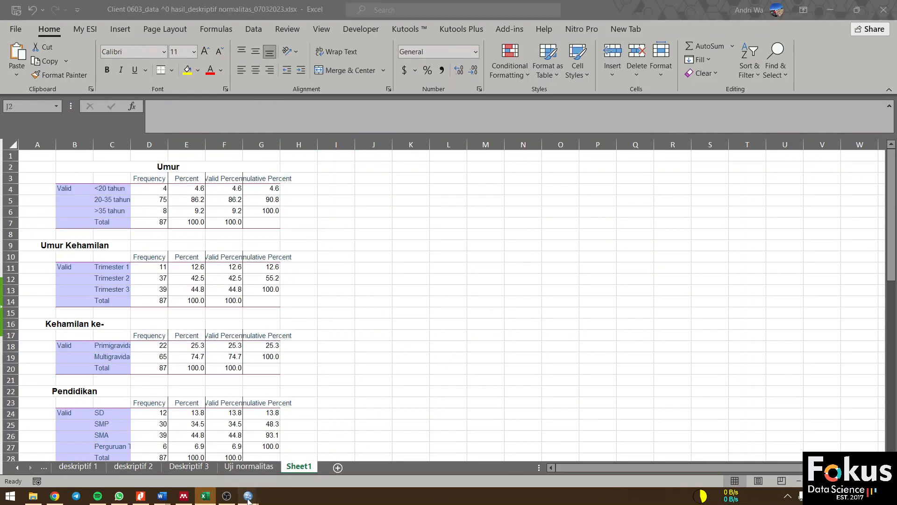
Switch to the SPSS Output2 viewer and copy the Umur bar chart
{"action": "mouse_move", "coordinate": [246, 494]}
{"action": "left_click", "coordinate": [384, 435]}
{"action": "scroll", "coordinate": [547, 254], "scroll_direction": "down", "scroll_amount": 5}
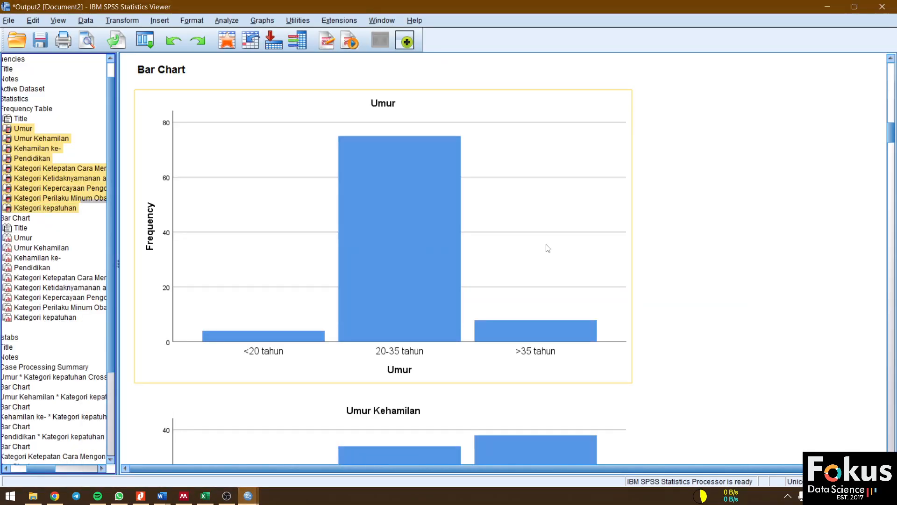
{"action": "left_click", "coordinate": [538, 205]}
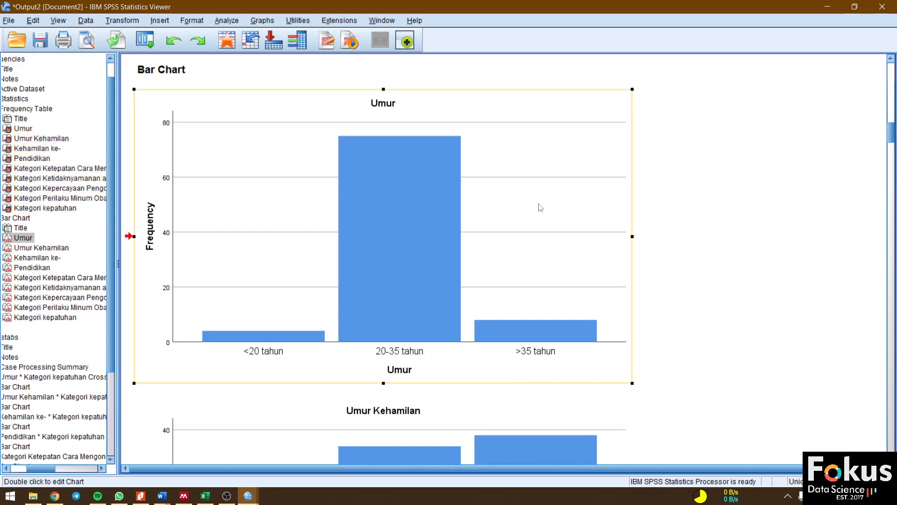
{"action": "right_click", "coordinate": [538, 207]}
{"action": "left_click", "coordinate": [544, 226]}
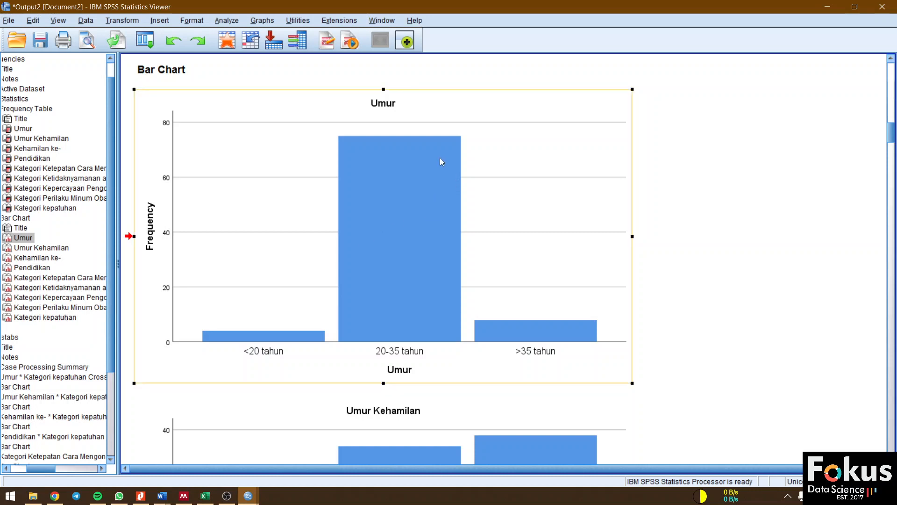
{"action": "right_click", "coordinate": [430, 147]}
{"action": "left_click", "coordinate": [435, 169]}
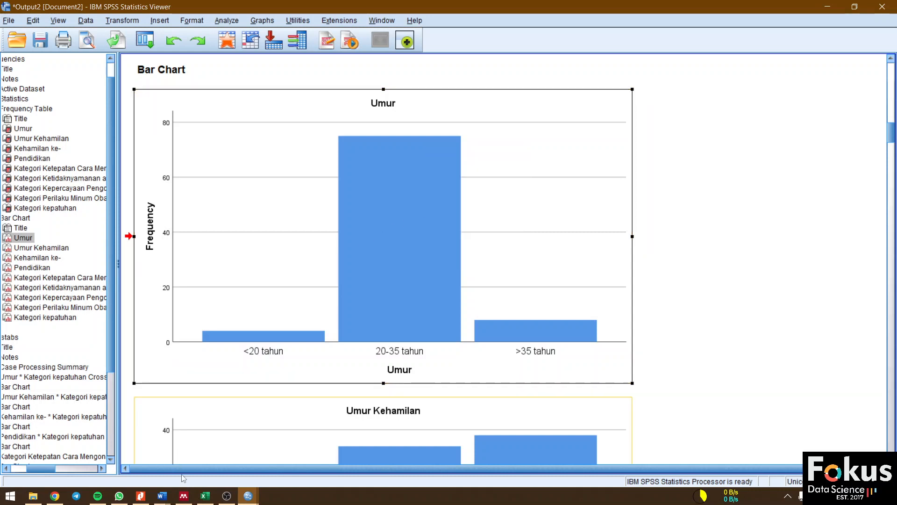
Switch to the Excel workbook and paste the Umur bar chart at cell J2 of Sheet1 using the destination theme
{"action": "left_click", "coordinate": [206, 496]}
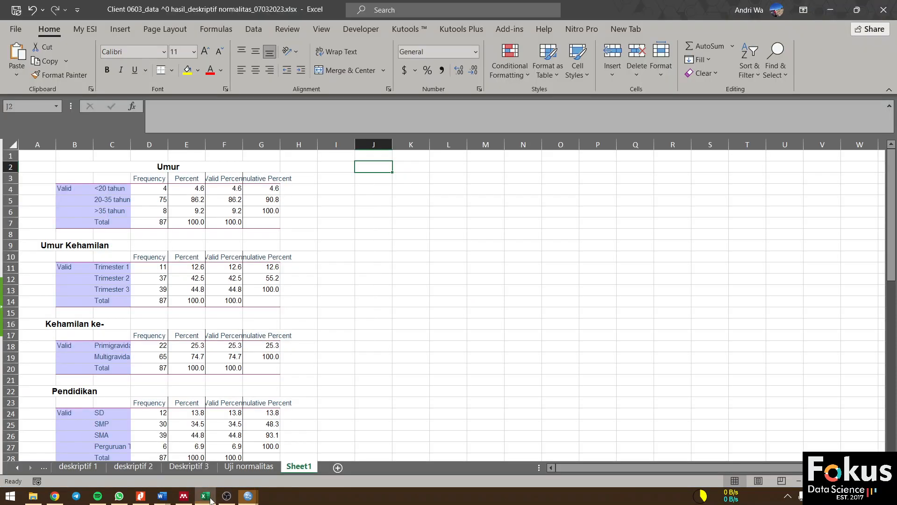
{"action": "right_click", "coordinate": [379, 172]}
{"action": "left_click", "coordinate": [406, 230]}
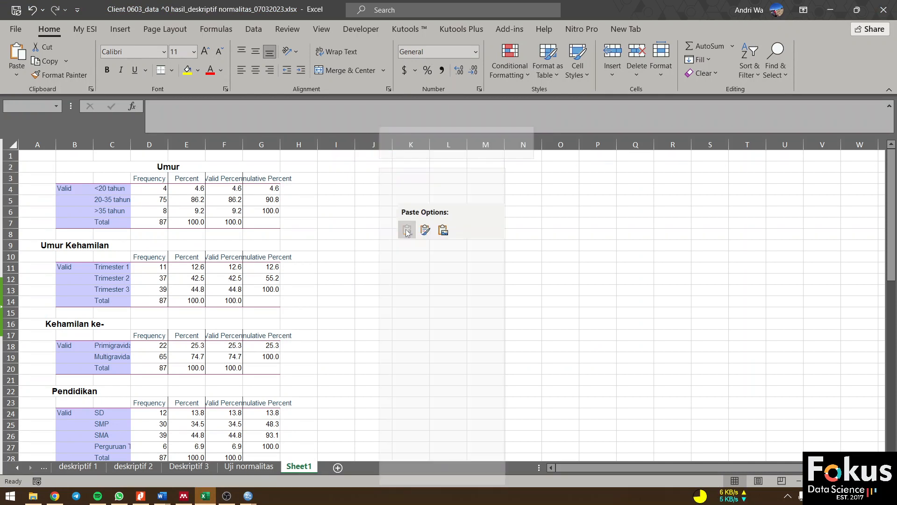
{"action": "left_click", "coordinate": [683, 229]}
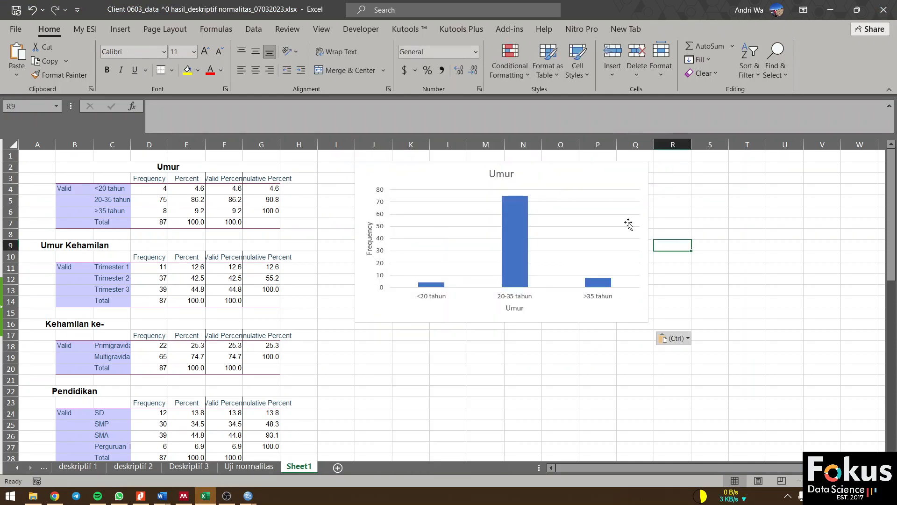
Delete the title of the pasted Umur chart and add data labels to its bars
{"action": "left_click", "coordinate": [519, 172]}
{"action": "left_click", "coordinate": [510, 177]}
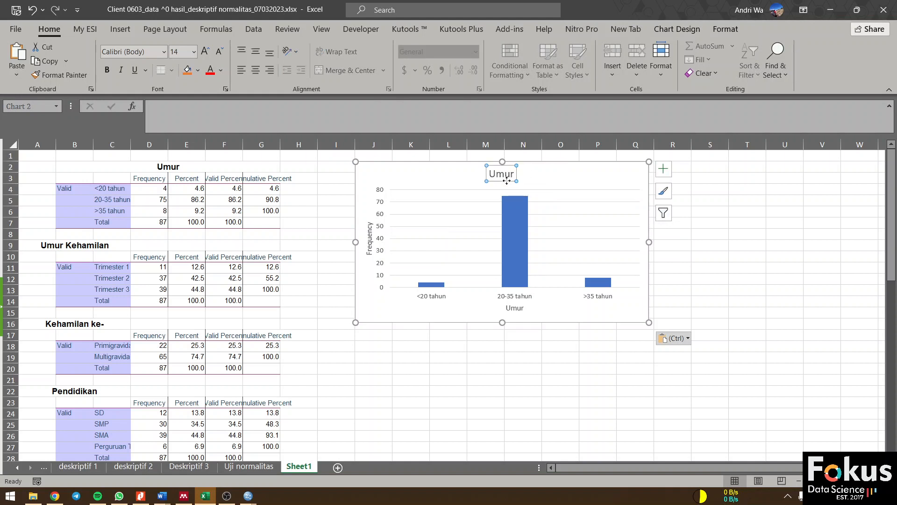
{"action": "key", "text": "Delete"}
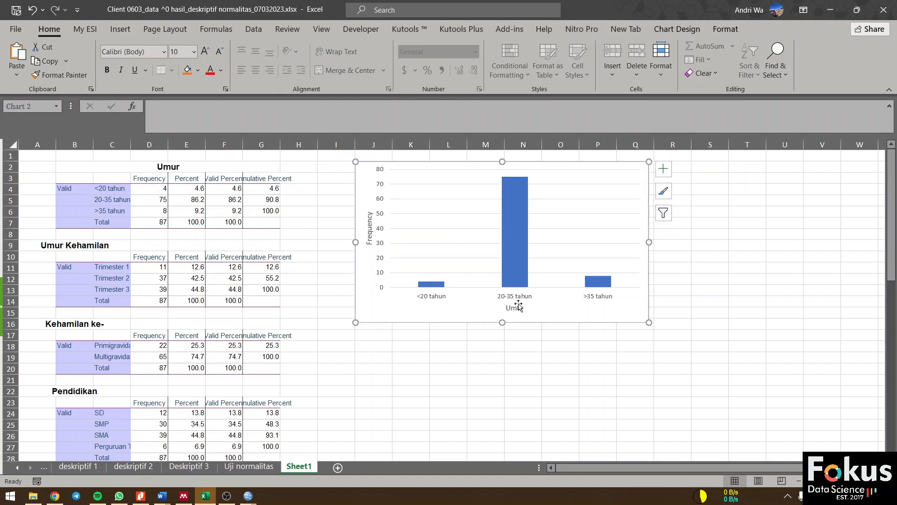
{"action": "left_click", "coordinate": [663, 173]}
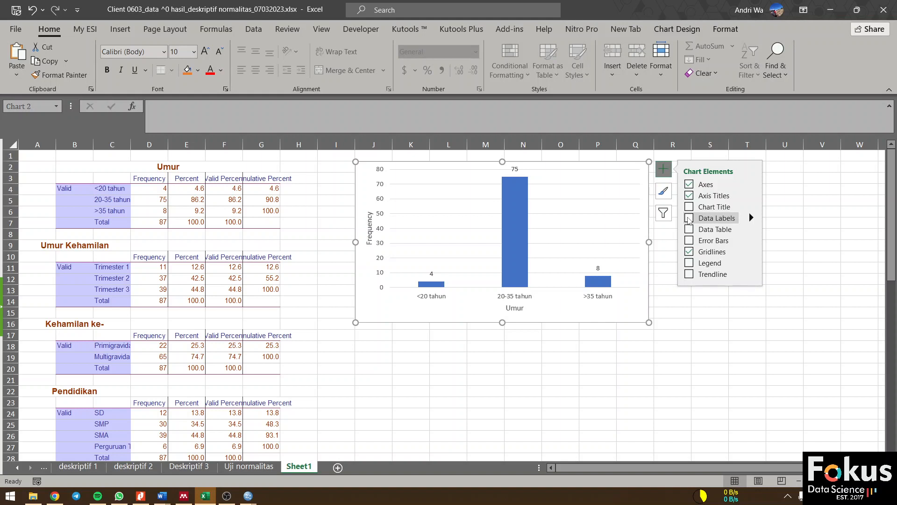
{"action": "left_click", "coordinate": [688, 218]}
{"action": "left_click", "coordinate": [673, 323]}
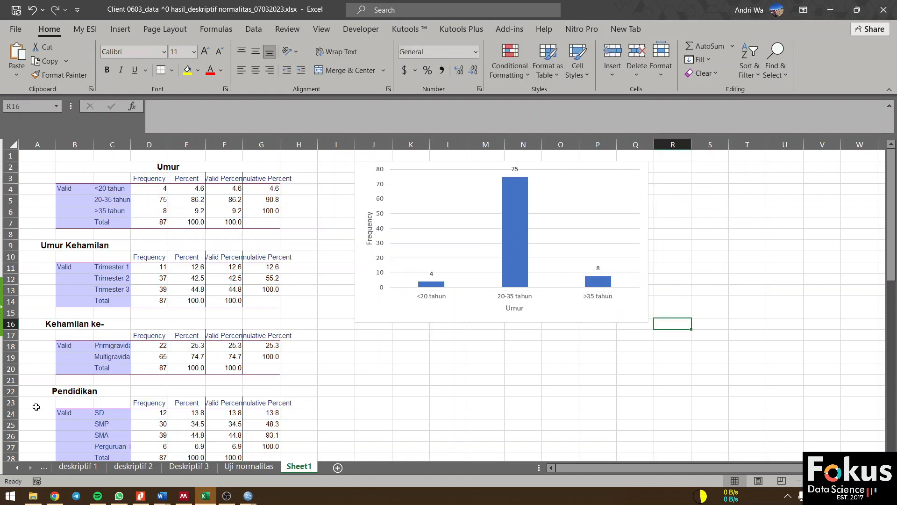
Review the result tables on deskriptif 1, deskriptif 2 and Deskriptif 3, and return to Sheet1
{"action": "left_click", "coordinate": [251, 496]}
{"action": "left_click", "coordinate": [82, 469]}
{"action": "left_click", "coordinate": [126, 468]}
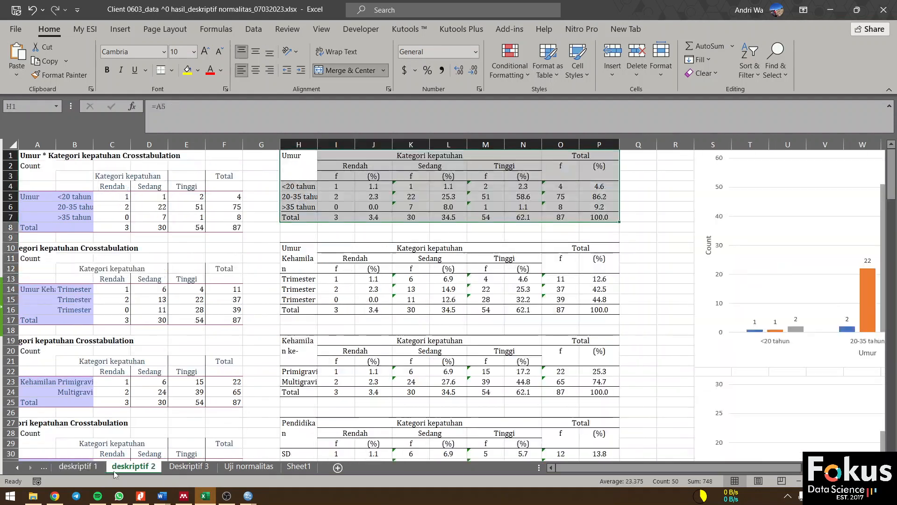
{"action": "left_click", "coordinate": [186, 467]}
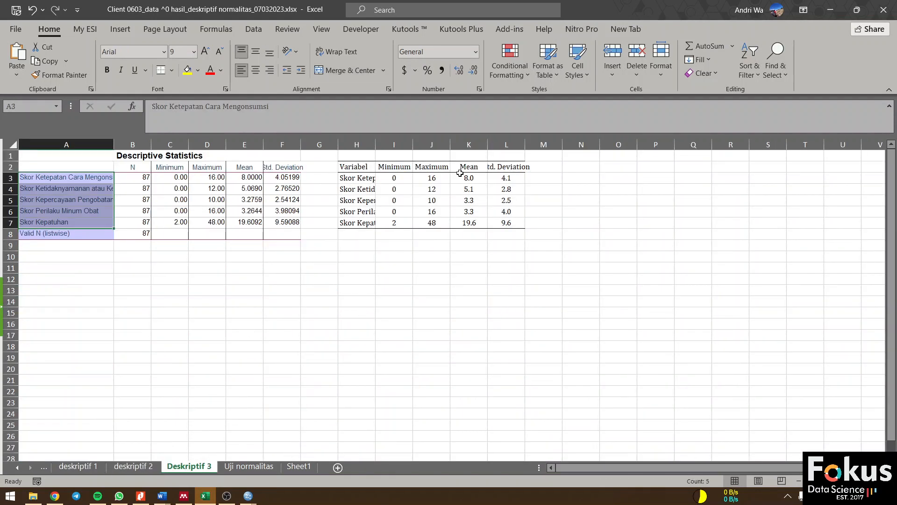
{"action": "left_click_drag", "start_coordinate": [358, 144], "coordinate": [514, 143]}
{"action": "left_click", "coordinate": [304, 466]}
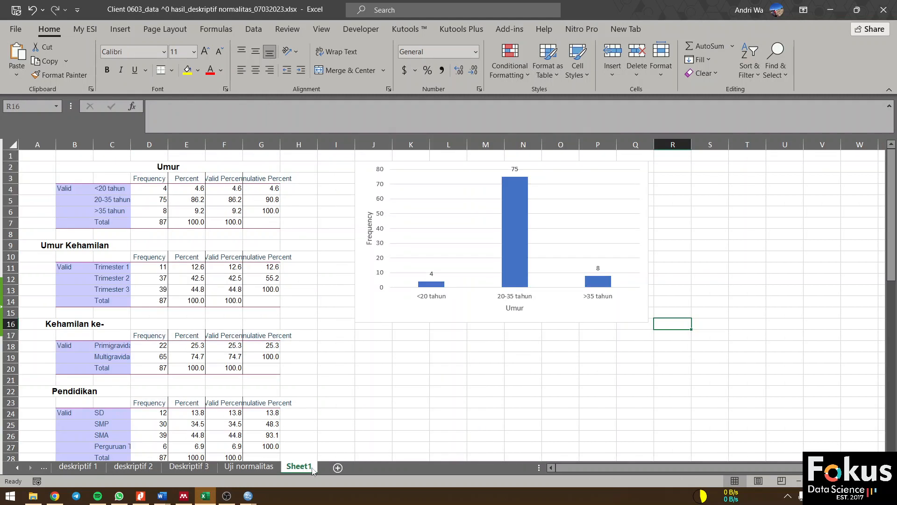
Open the Uji normalitas sheet and widen column A to fit the full variable names
{"action": "left_click", "coordinate": [266, 468]}
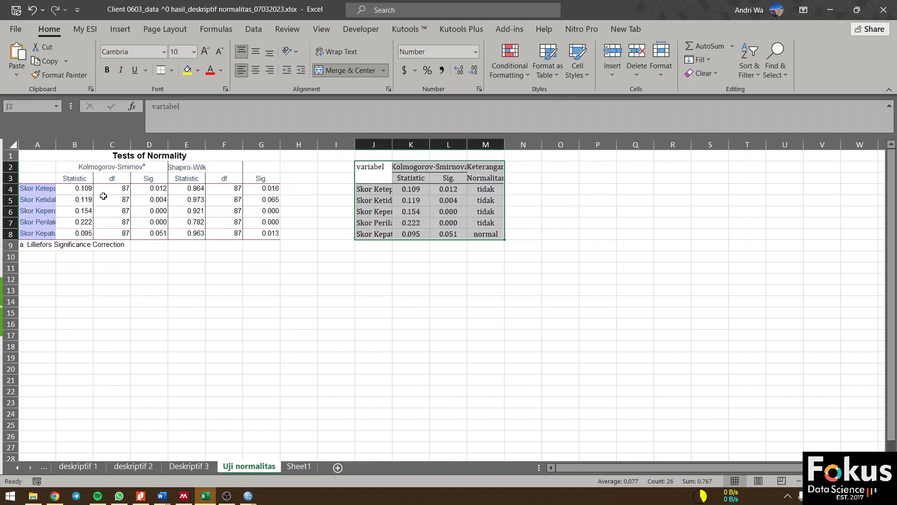
{"action": "left_click_drag", "start_coordinate": [56, 146], "coordinate": [153, 146]}
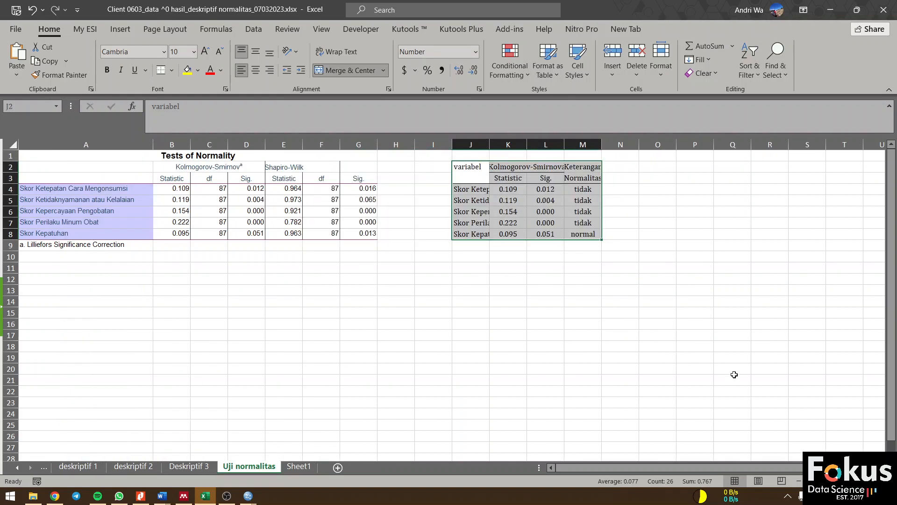
{"action": "scroll", "coordinate": [444, 299], "scroll_direction": "up", "scroll_amount": 3}
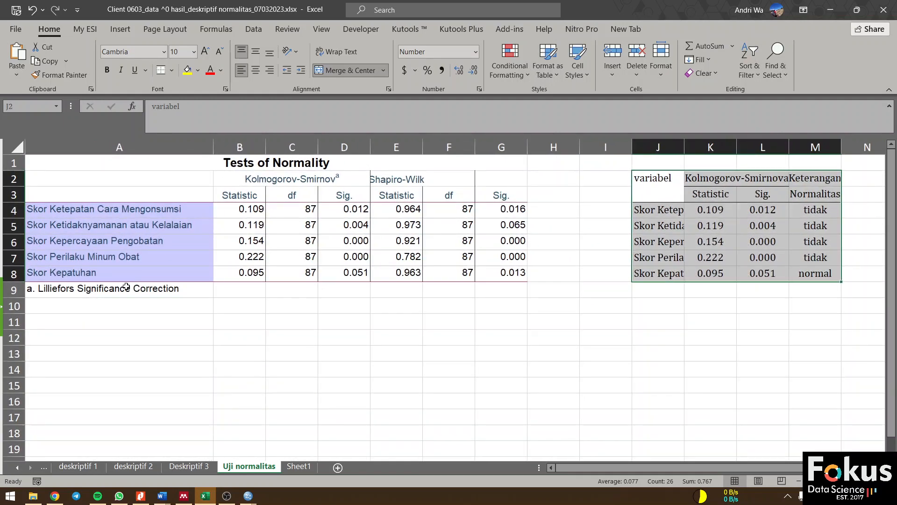
Switch to the SPSS Data Editor with the Client 0603_SPSS_data_deskriptif normalitas_07032023.sav data set
{"action": "mouse_move", "coordinate": [248, 495]}
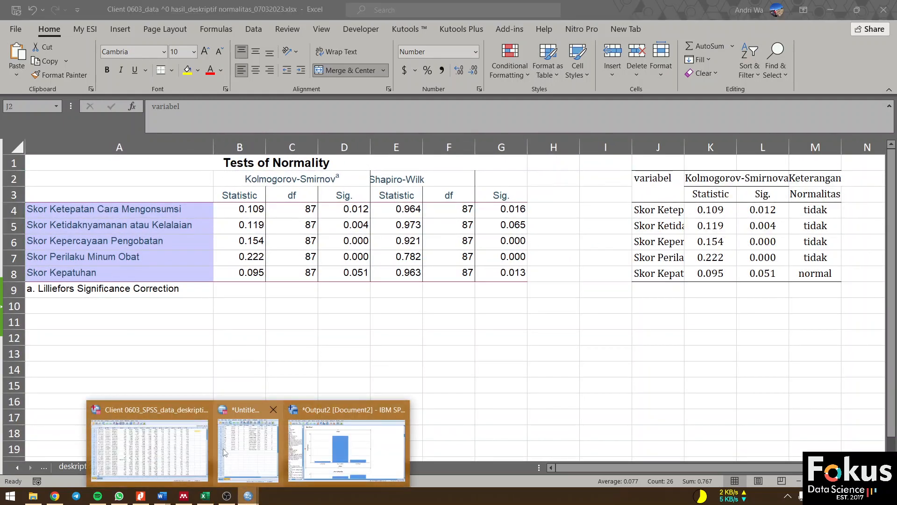
{"action": "mouse_move", "coordinate": [239, 447]}
{"action": "left_click", "coordinate": [189, 453]}
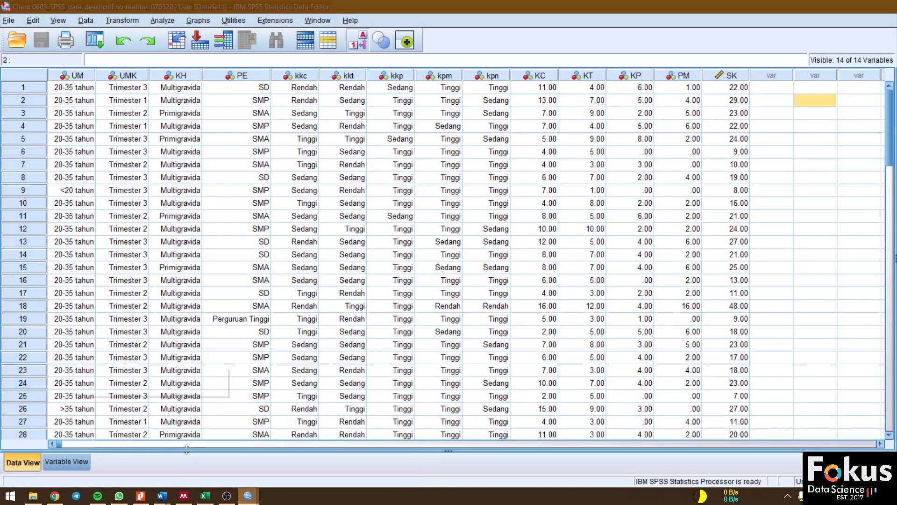
{"action": "left_click", "coordinate": [161, 21]}
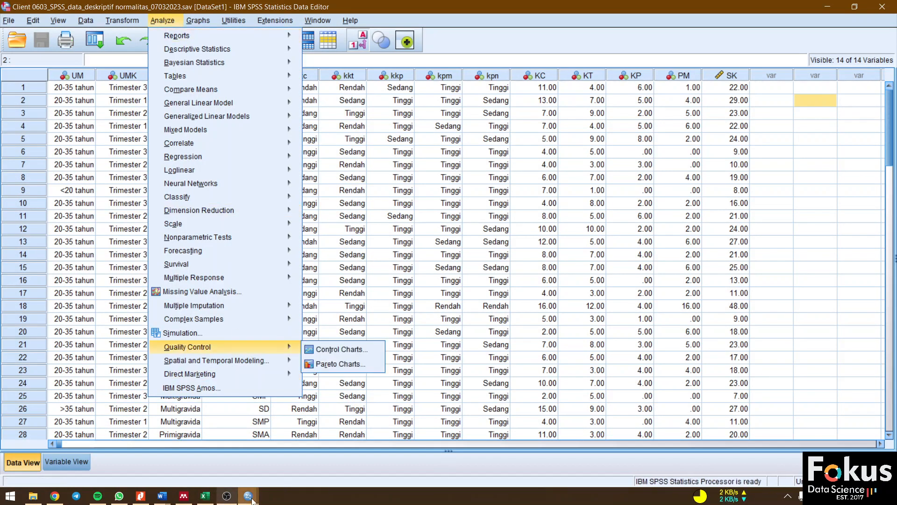
{"action": "left_click", "coordinate": [205, 496]}
{"action": "left_click", "coordinate": [208, 497]}
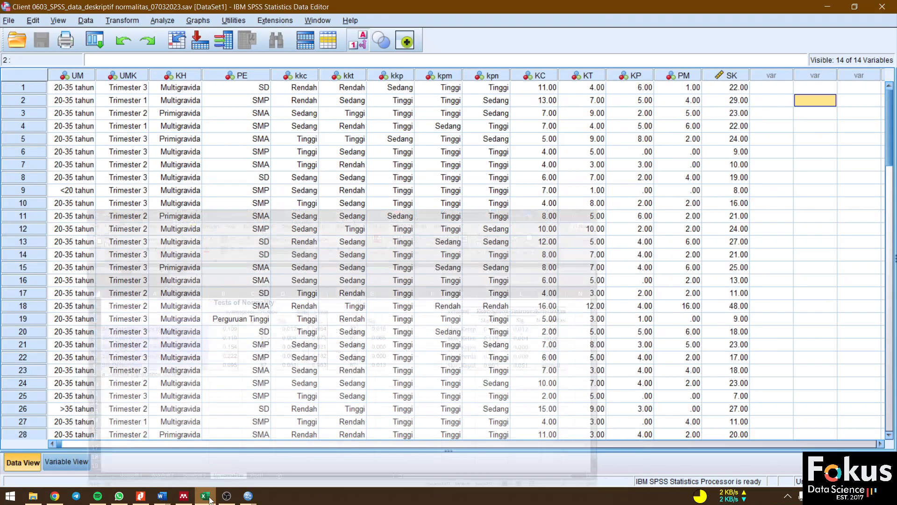
Start an Explore analysis with the five score variables, Skor Ketepatan Cara Mengonsumsi through Skor Kepatuhan, as dependents
{"action": "left_click", "coordinate": [161, 21]}
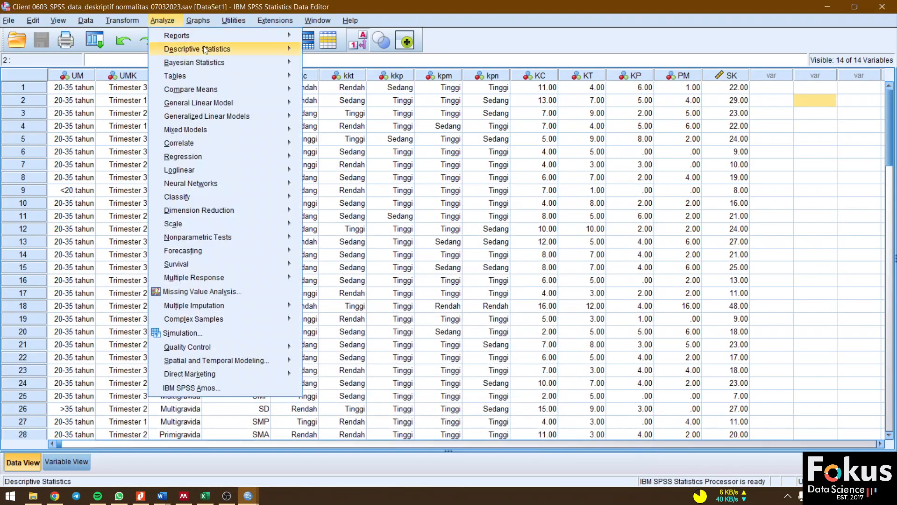
{"action": "mouse_move", "coordinate": [204, 53]}
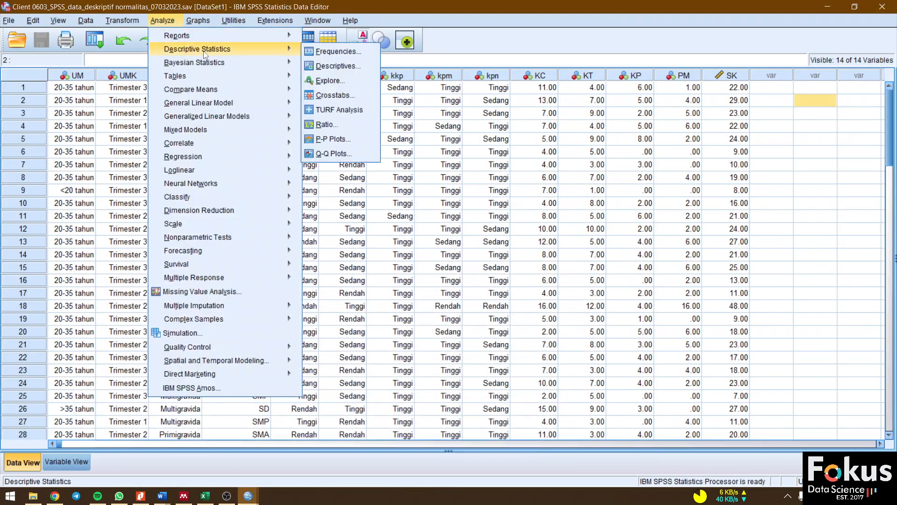
{"action": "left_click", "coordinate": [335, 80]}
{"action": "scroll", "coordinate": [408, 208], "scroll_direction": "down", "scroll_amount": 3}
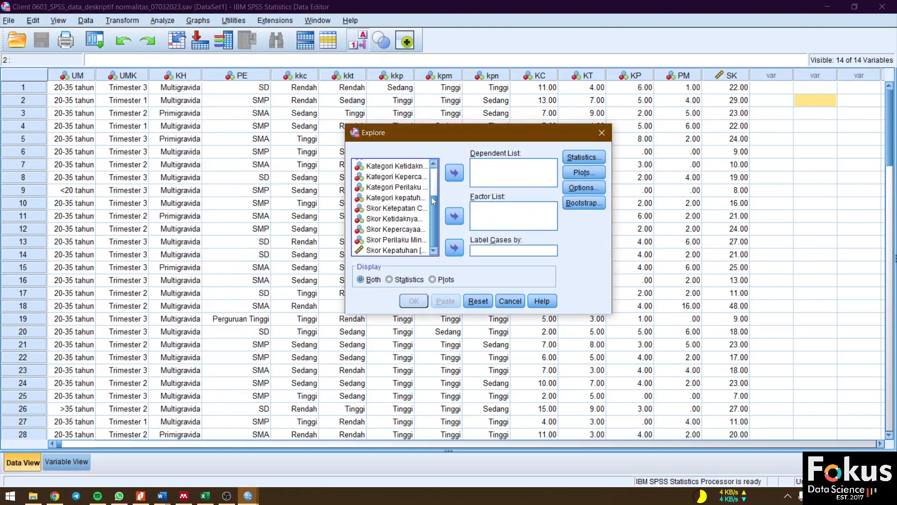
{"action": "left_click", "coordinate": [407, 211]}
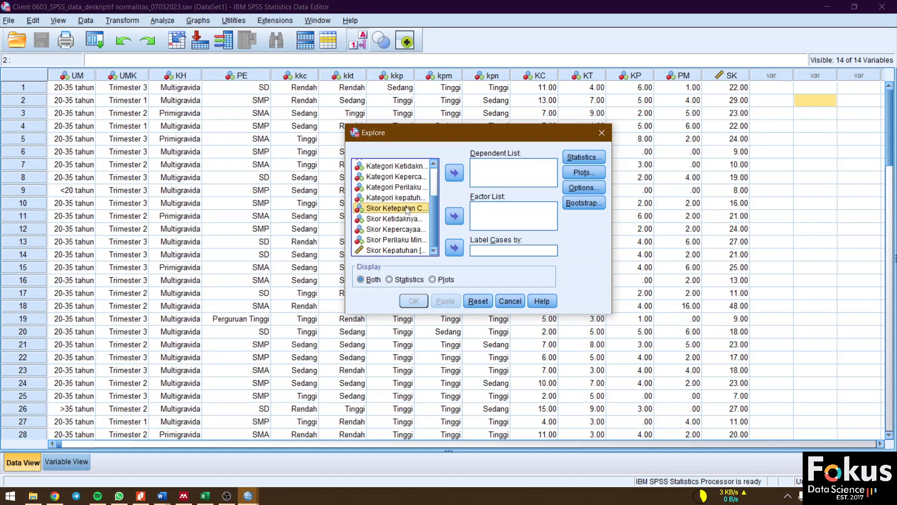
{"action": "left_click", "coordinate": [400, 251], "text": "shift"}
{"action": "left_click", "coordinate": [455, 174]}
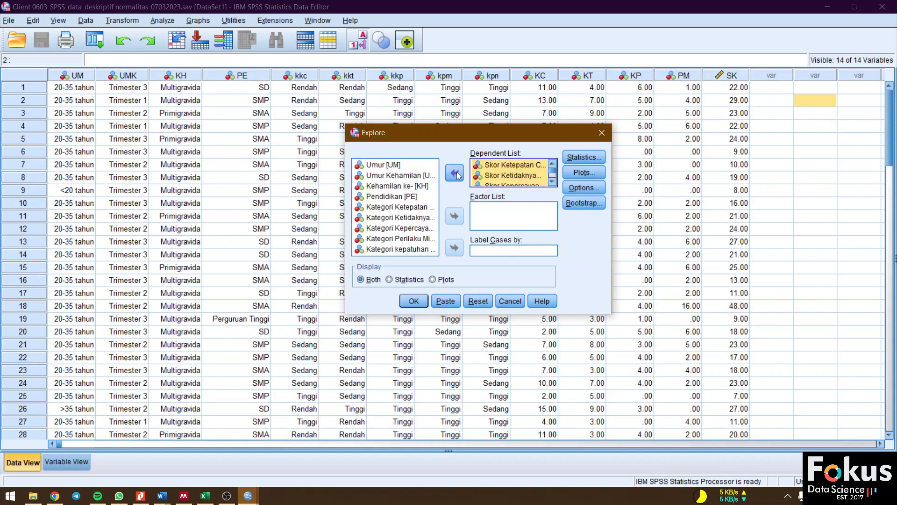
Enable normality plots with tests and run the Explore analysis
{"action": "left_click", "coordinate": [587, 173]}
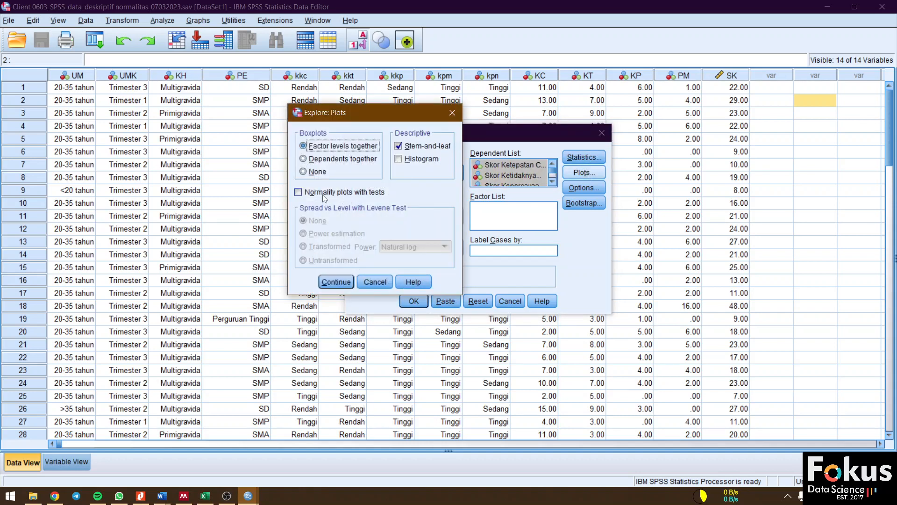
{"action": "left_click", "coordinate": [363, 195]}
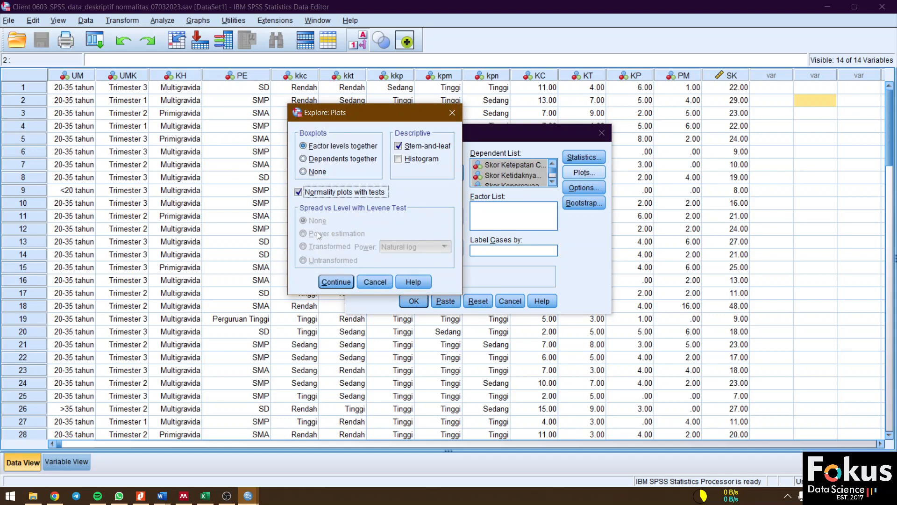
{"action": "left_click", "coordinate": [336, 282]}
{"action": "left_click", "coordinate": [414, 301]}
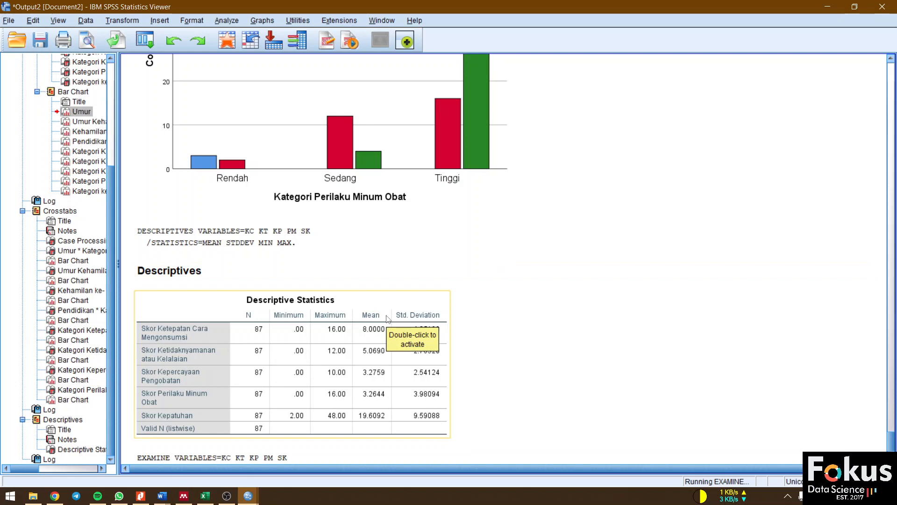
Find the Tests of Normality table in the Explore output and copy it
{"action": "scroll", "coordinate": [534, 271], "scroll_direction": "down", "scroll_amount": 3}
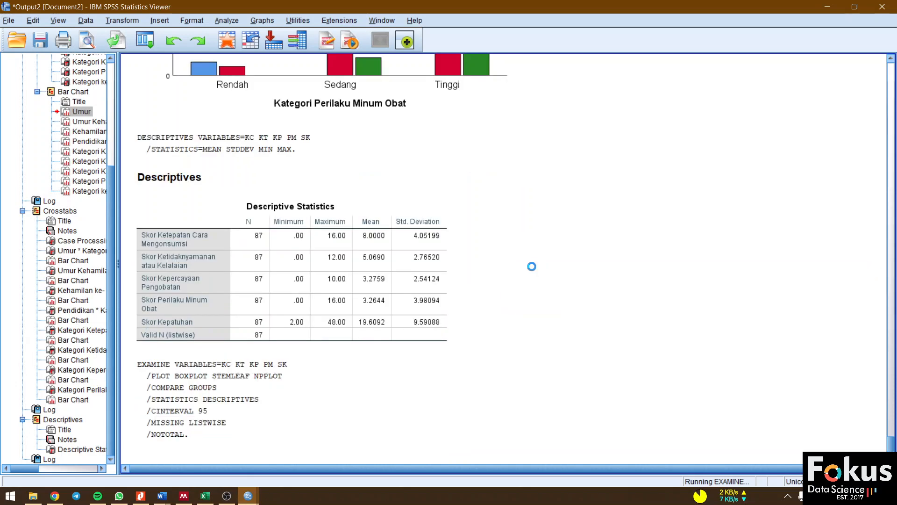
{"action": "scroll", "coordinate": [538, 240], "scroll_direction": "down", "scroll_amount": 10}
{"action": "scroll", "coordinate": [537, 241], "scroll_direction": "down", "scroll_amount": 15}
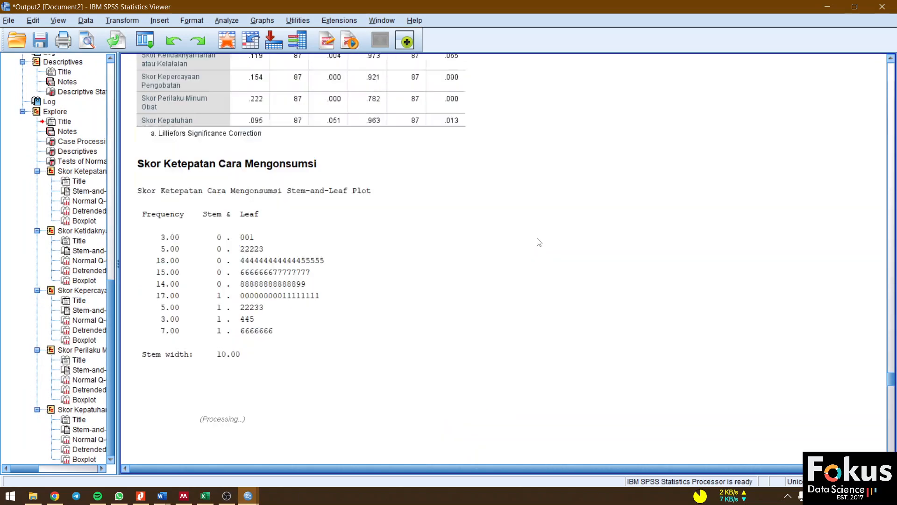
{"action": "scroll", "coordinate": [536, 240], "scroll_direction": "up", "scroll_amount": 4}
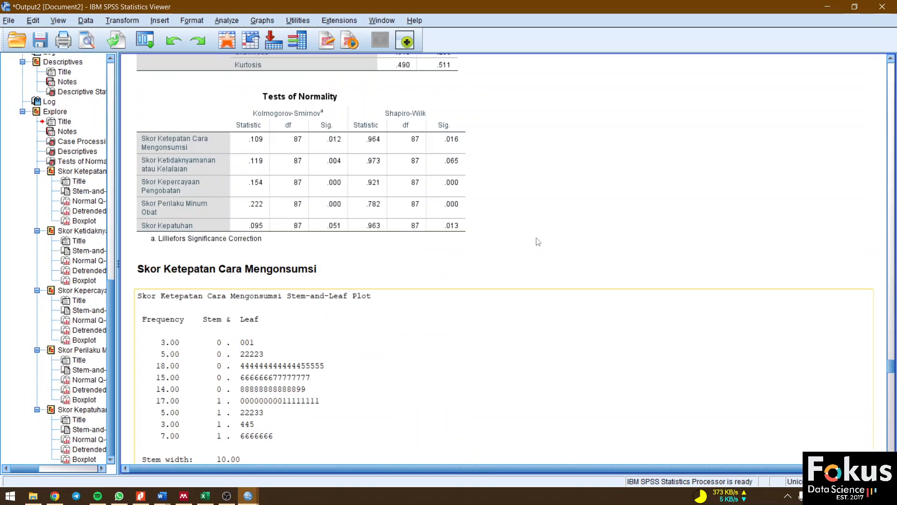
{"action": "right_click", "coordinate": [289, 177]}
{"action": "left_click", "coordinate": [299, 196]}
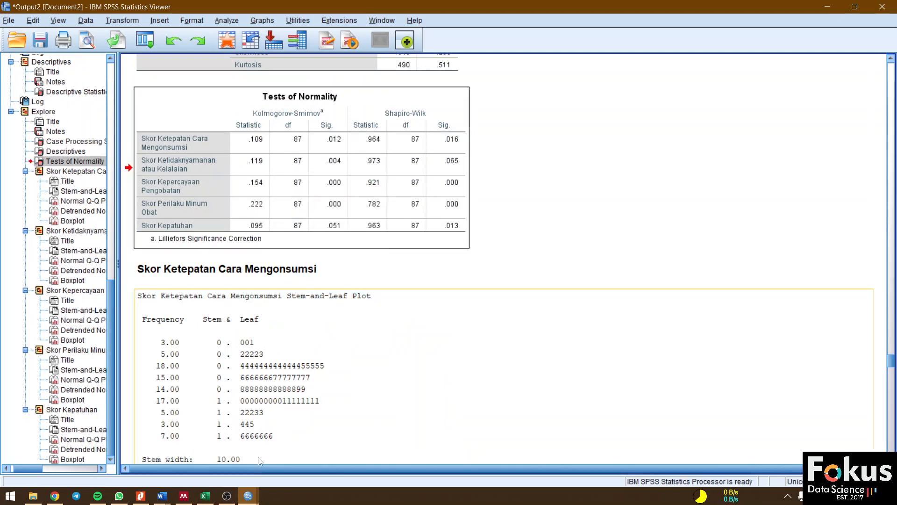
Switch to Excel and examine the Kolmogorov-Smirnov Sig. values and the normality conclusion formula on the Uji normalitas sheet
{"action": "left_click", "coordinate": [206, 496]}
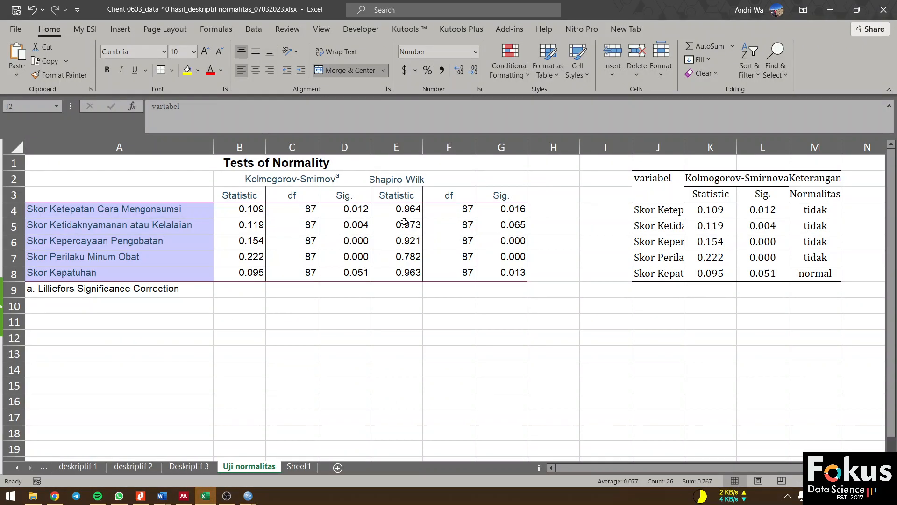
{"action": "left_click", "coordinate": [725, 182]}
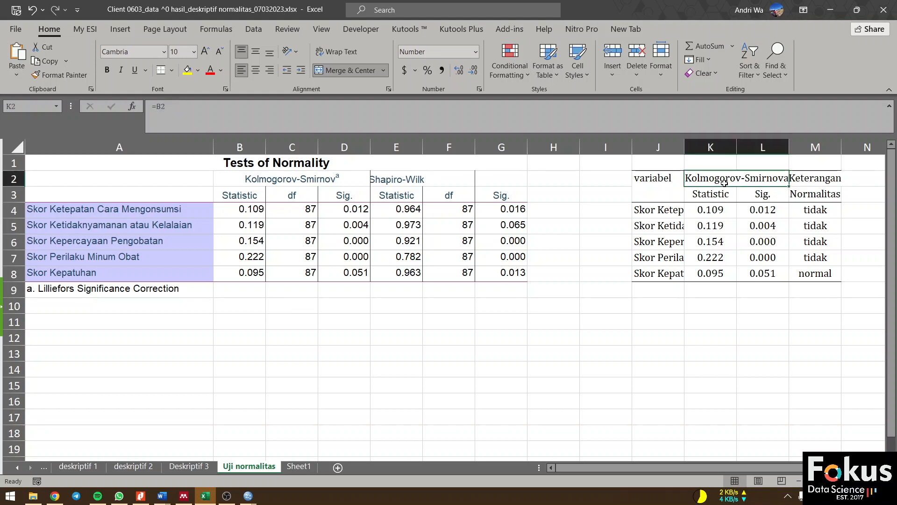
{"action": "left_click_drag", "start_coordinate": [260, 183], "coordinate": [350, 267]}
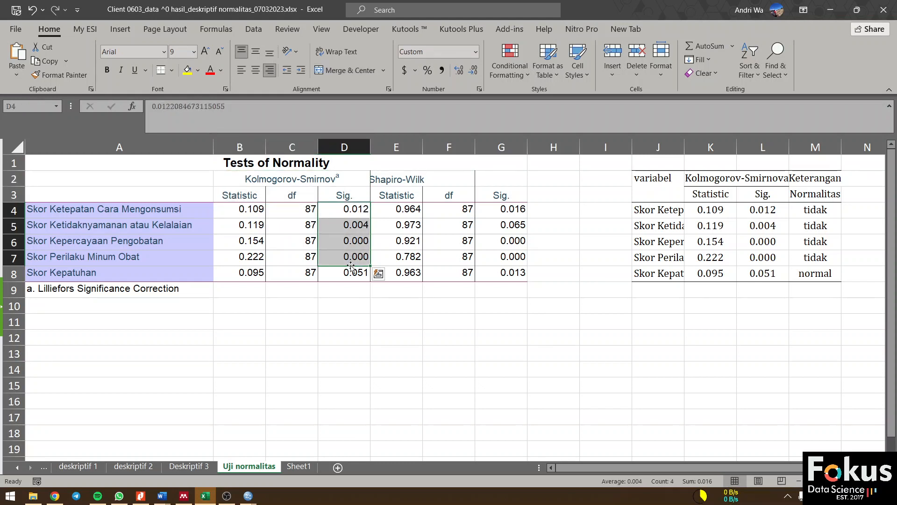
{"action": "left_click_drag", "start_coordinate": [29, 275], "coordinate": [346, 273]}
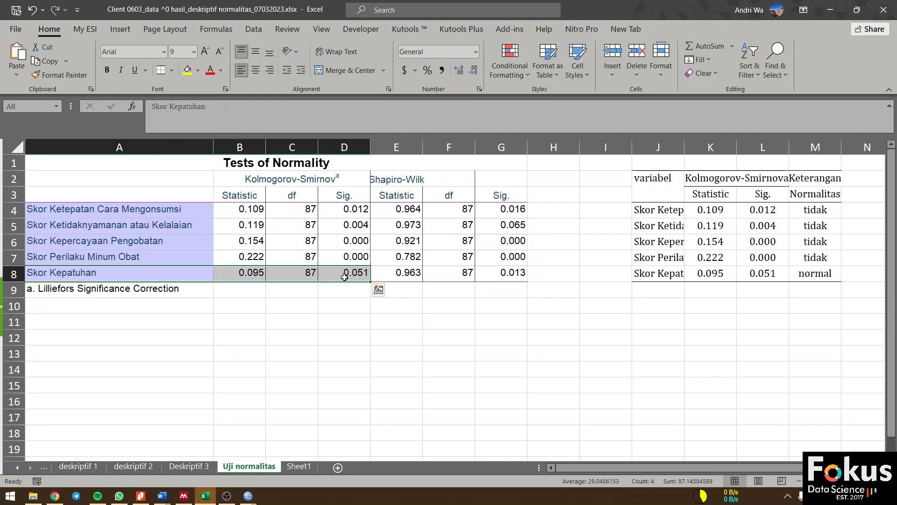
{"action": "left_click", "coordinate": [806, 274]}
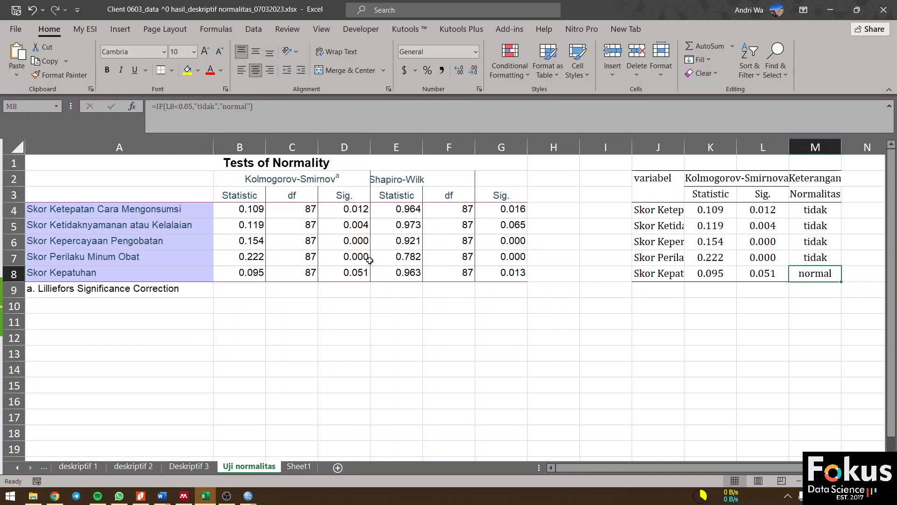
{"action": "left_click_drag", "start_coordinate": [350, 209], "coordinate": [341, 253]}
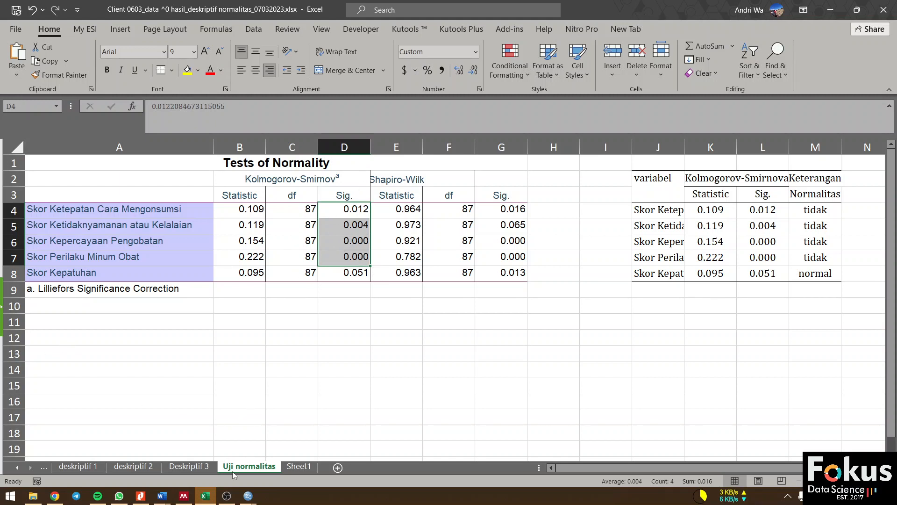
{"action": "left_click", "coordinate": [227, 495]}
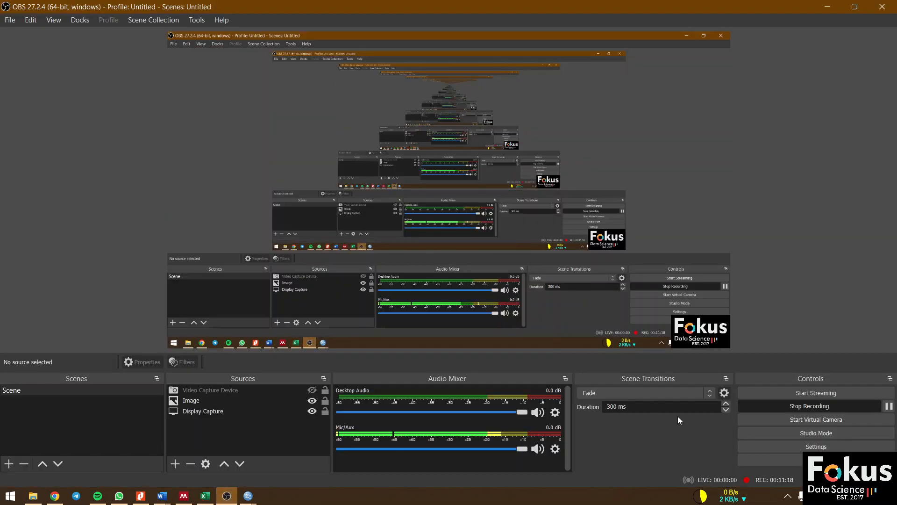